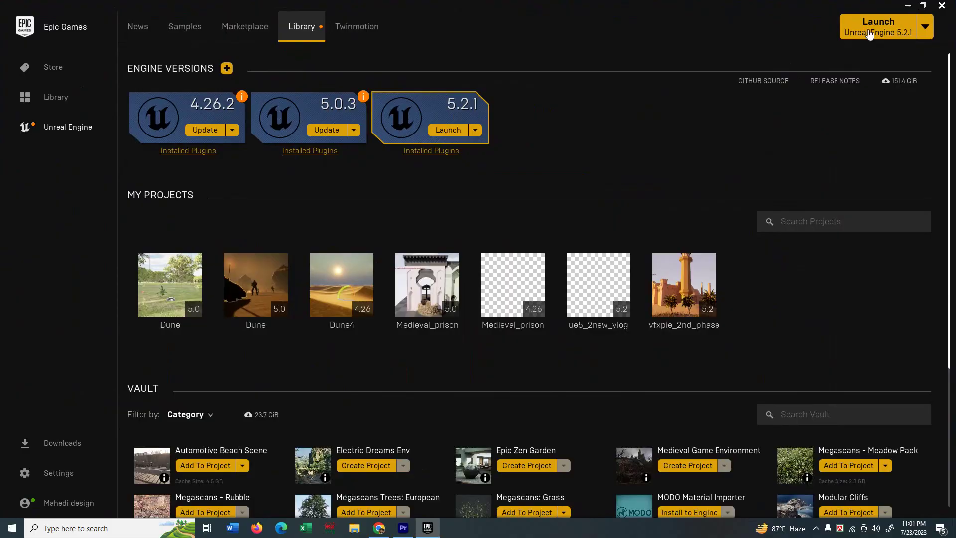
Step: Launch Unreal Engine 5.2.1 and choose the Blank template under Film / Video & Live Events with ray tracing enabled
{"action": "left_click", "coordinate": [869, 34]}
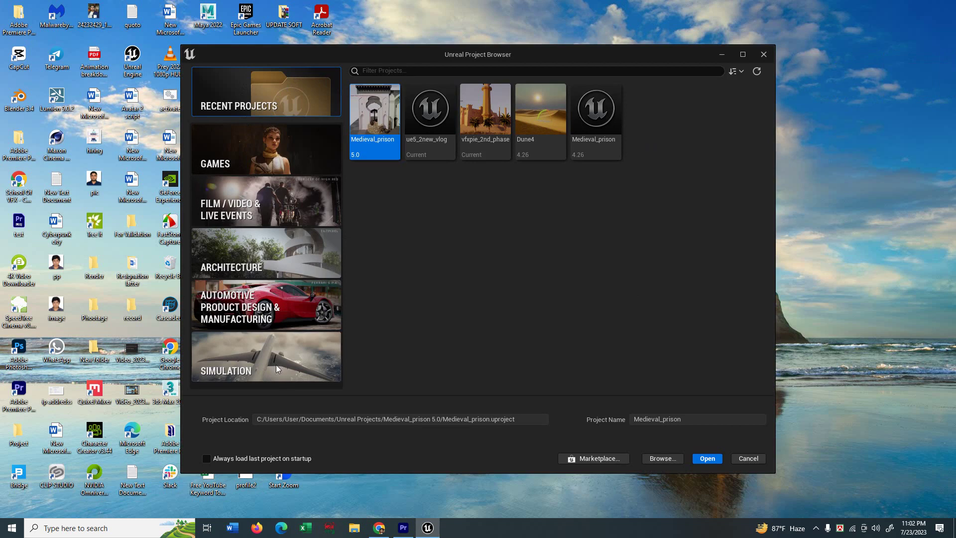
{"action": "left_click", "coordinate": [243, 205]}
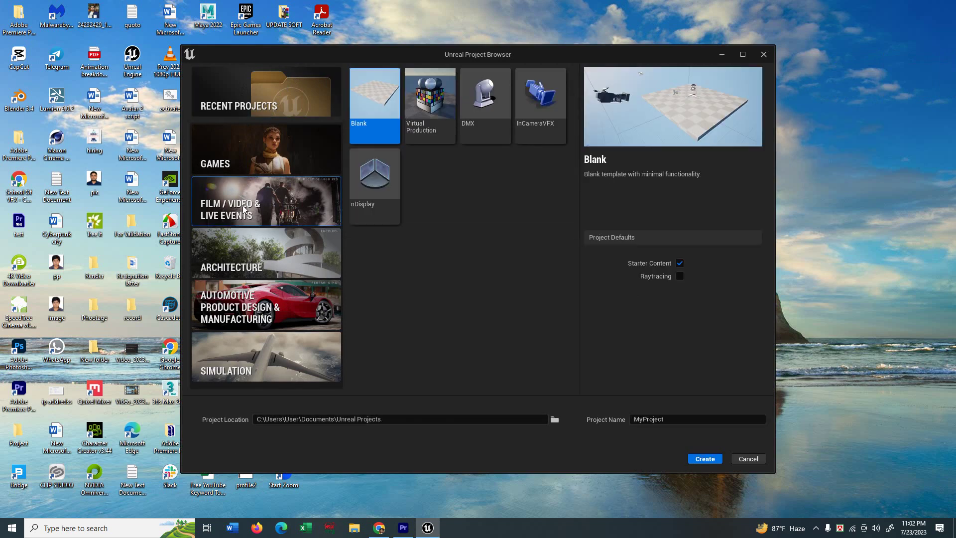
{"action": "left_click", "coordinate": [680, 277]}
Step: Name the project Desert_oasis and create it
{"action": "left_click_drag", "start_coordinate": [675, 420], "coordinate": [628, 422]}
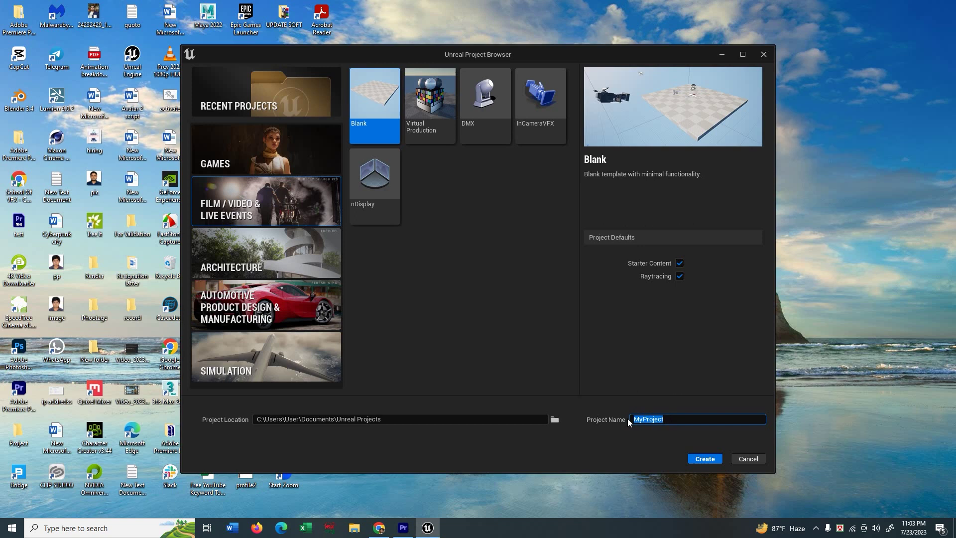
{"action": "type", "text": "de"}
{"action": "key", "text": "Delete"}
{"action": "type", "text": "Desert_oasis"}
{"action": "left_click", "coordinate": [704, 457]}
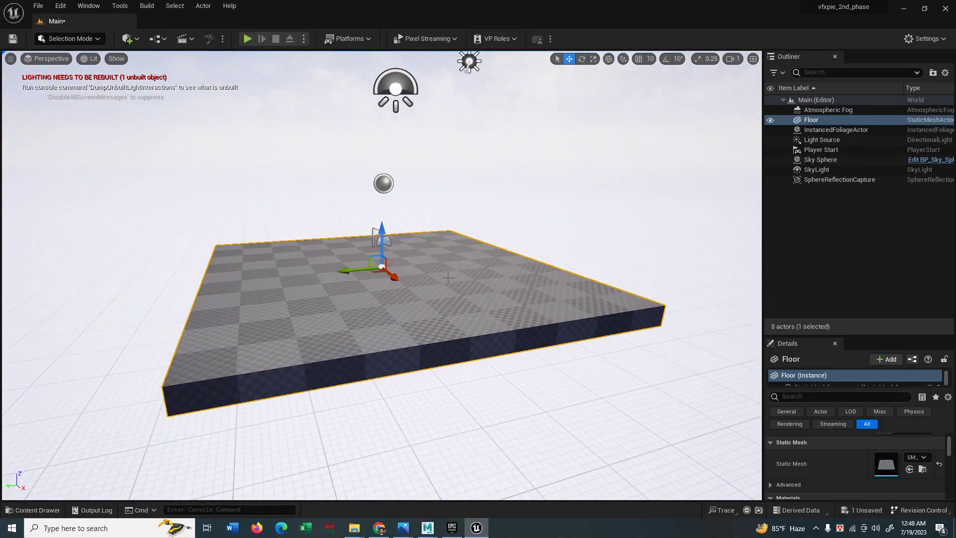
Step: Delete the default floor and create a new landscape in Landscape mode with the default settings
{"action": "key", "text": "Delete"}
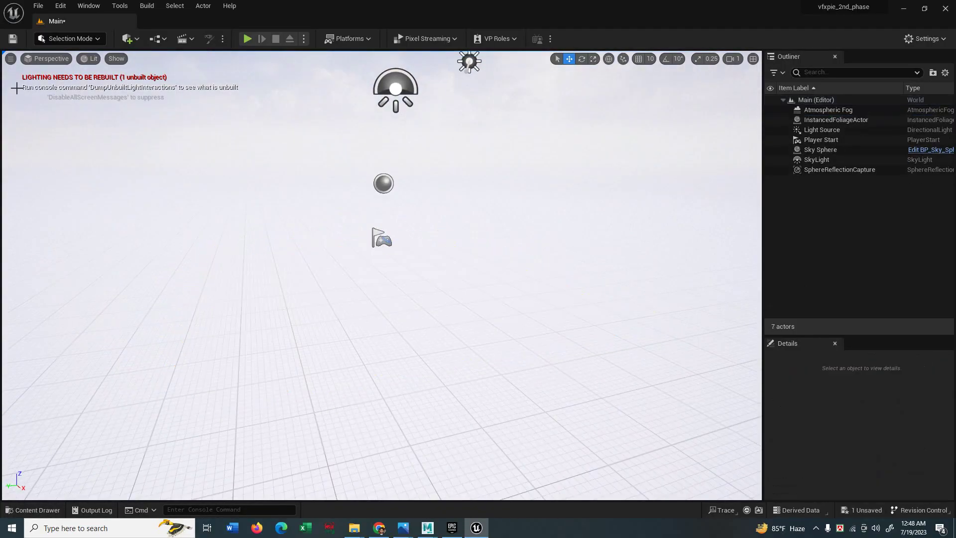
{"action": "left_click", "coordinate": [99, 40]}
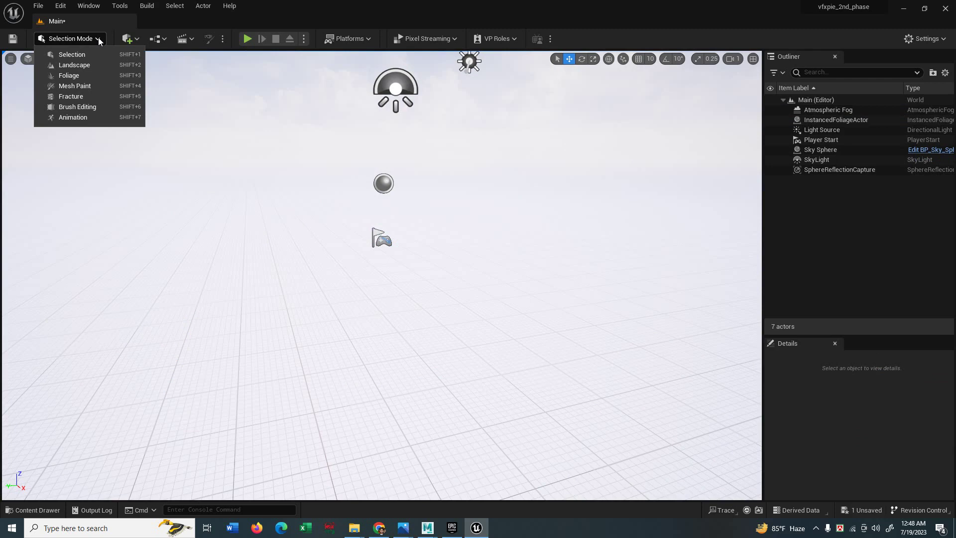
{"action": "left_click", "coordinate": [69, 66]}
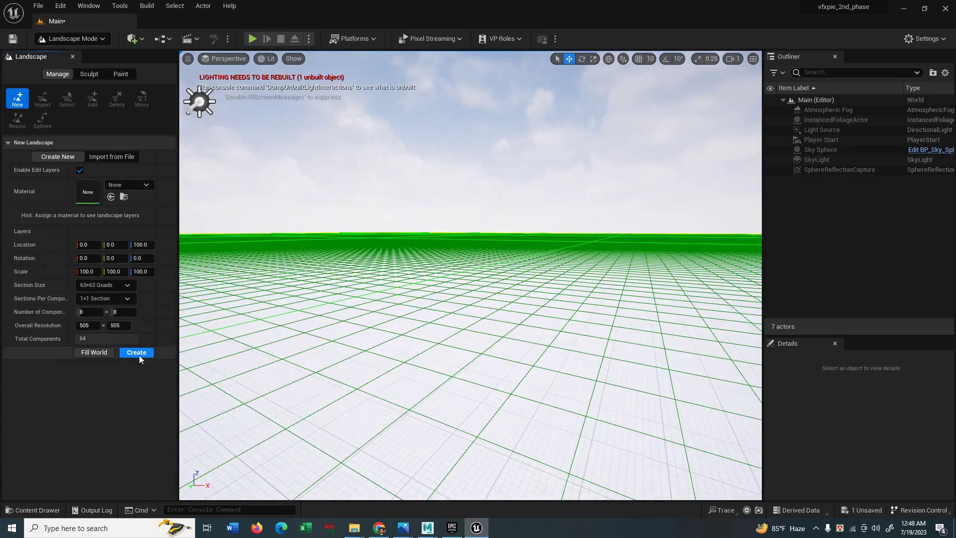
{"action": "left_click", "coordinate": [139, 354]}
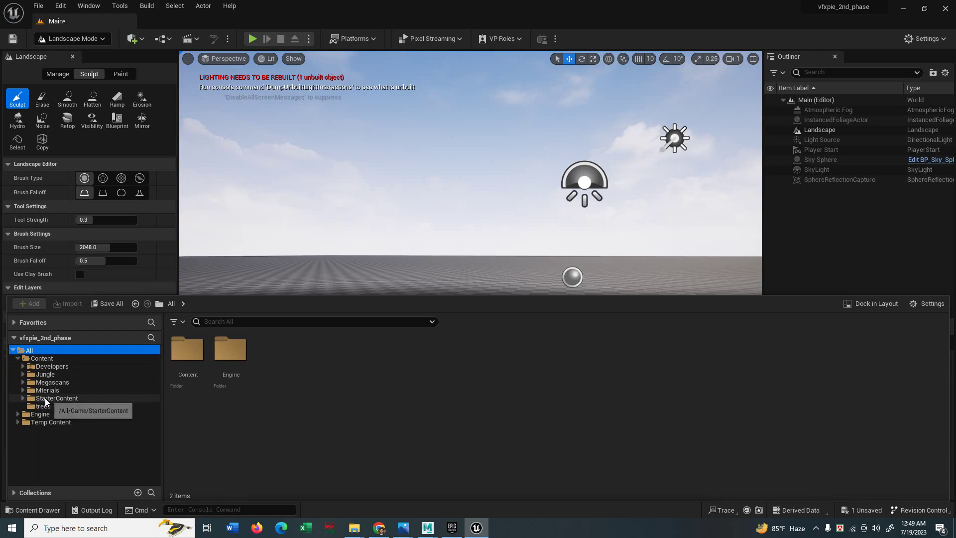
Step: View the materials supplied in the StarterContent folder
{"action": "left_click", "coordinate": [46, 399]}
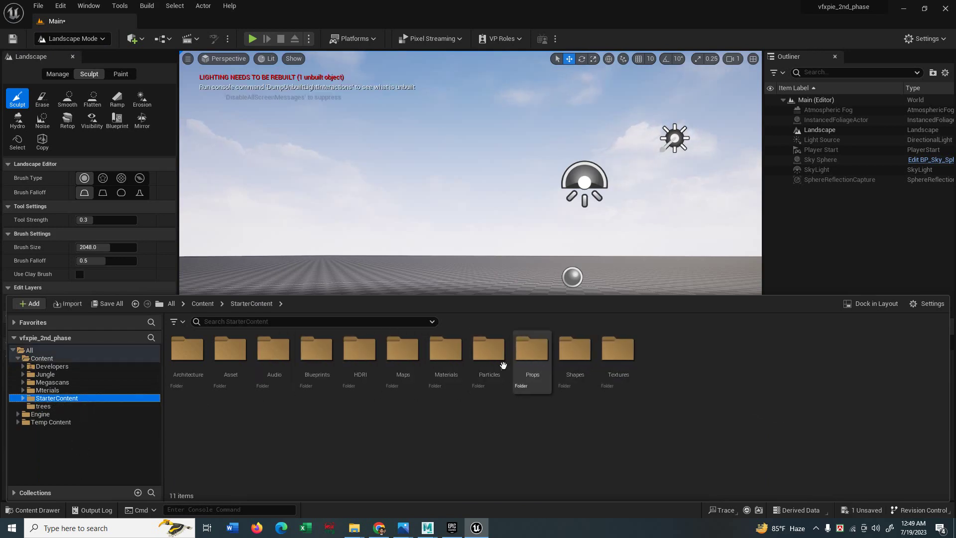
{"action": "left_click", "coordinate": [444, 363]}
{"action": "double_click", "coordinate": [443, 362]}
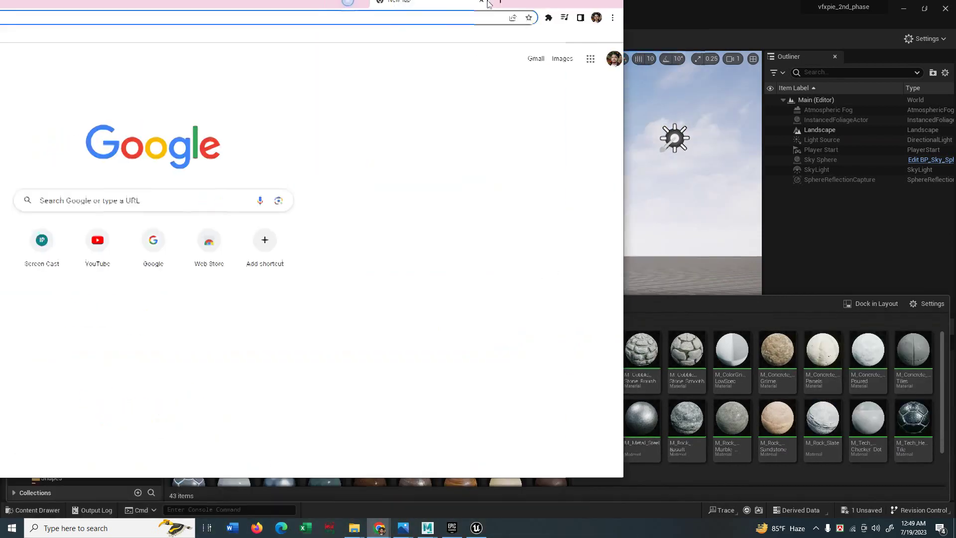
Step: Switch to Chrome, search Google for "poly heaven" and open the Poly Haven website
{"action": "left_click_drag", "start_coordinate": [488, 5], "coordinate": [530, 1]}
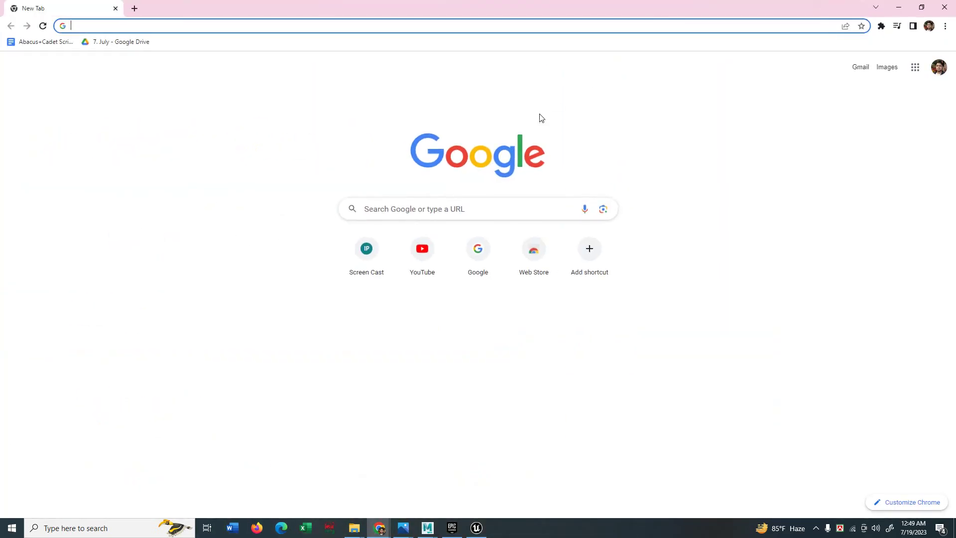
{"action": "left_click", "coordinate": [409, 209]}
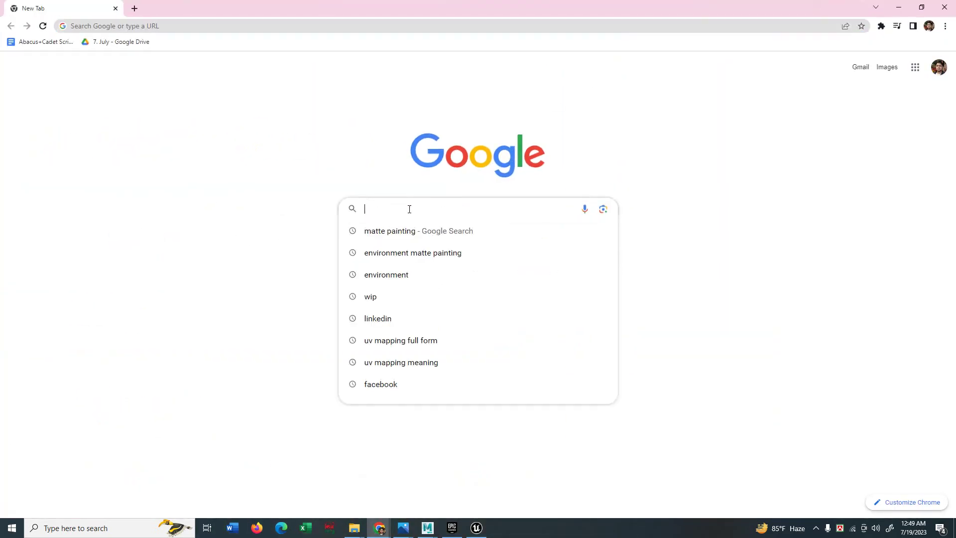
{"action": "type", "text": "poly heaven"}
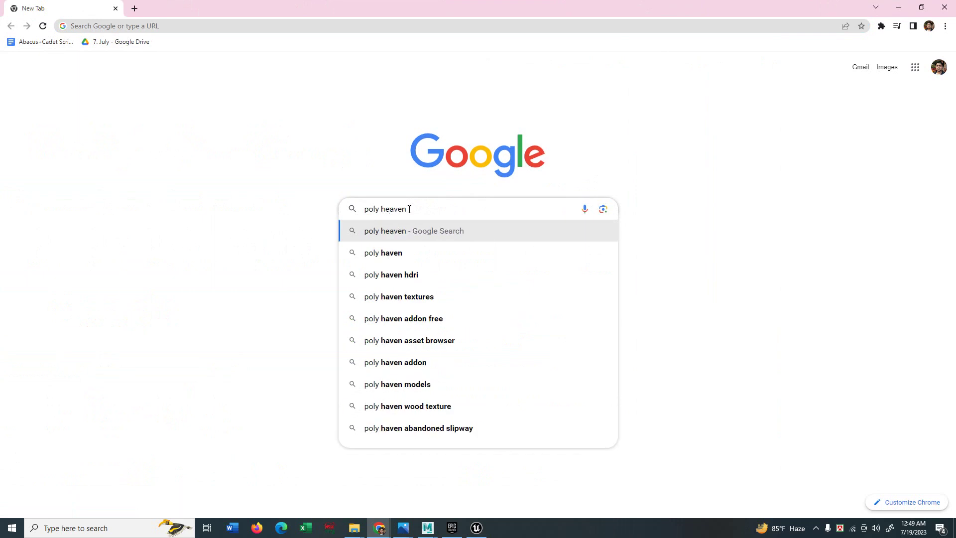
{"action": "key", "text": "Return"}
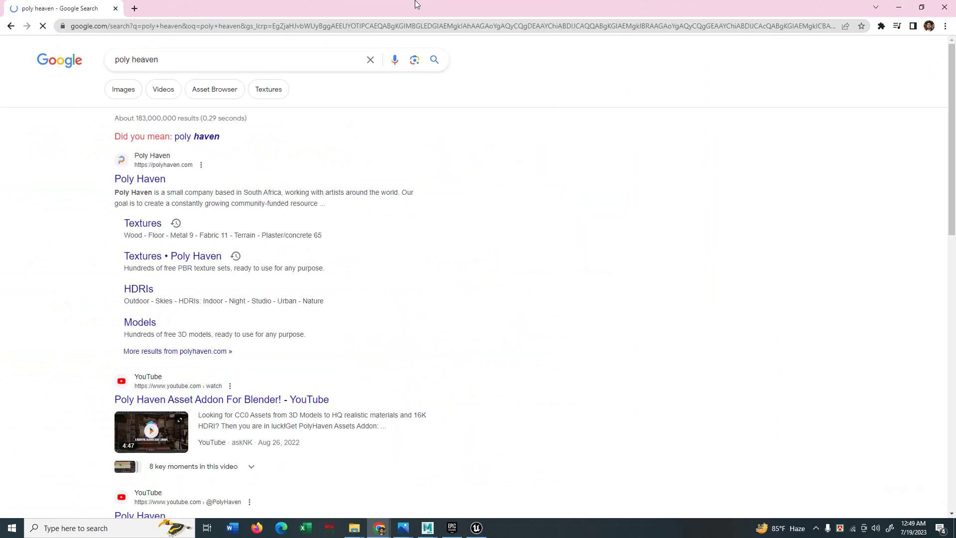
{"action": "left_click", "coordinate": [153, 157]}
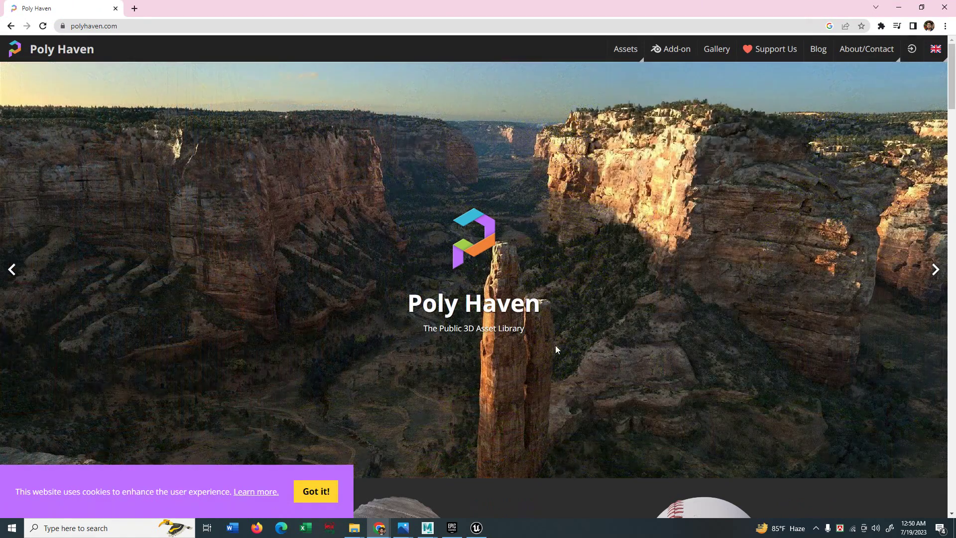
Step: Look through the Poly Haven home page, including its asset categories, licence information and gallery
{"action": "scroll", "coordinate": [590, 198], "scroll_direction": "down", "scroll_amount": 4}
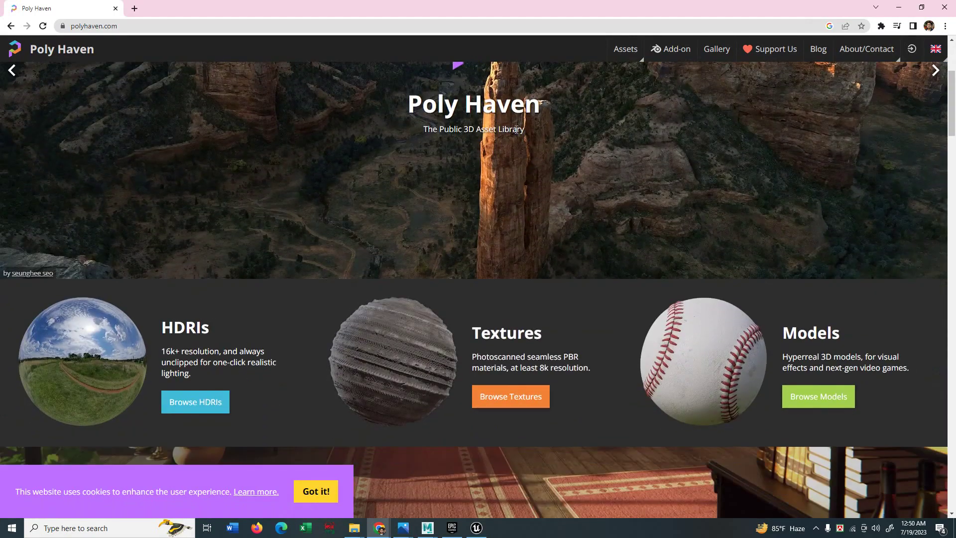
{"action": "scroll", "coordinate": [375, 288], "scroll_direction": "down", "scroll_amount": 15}
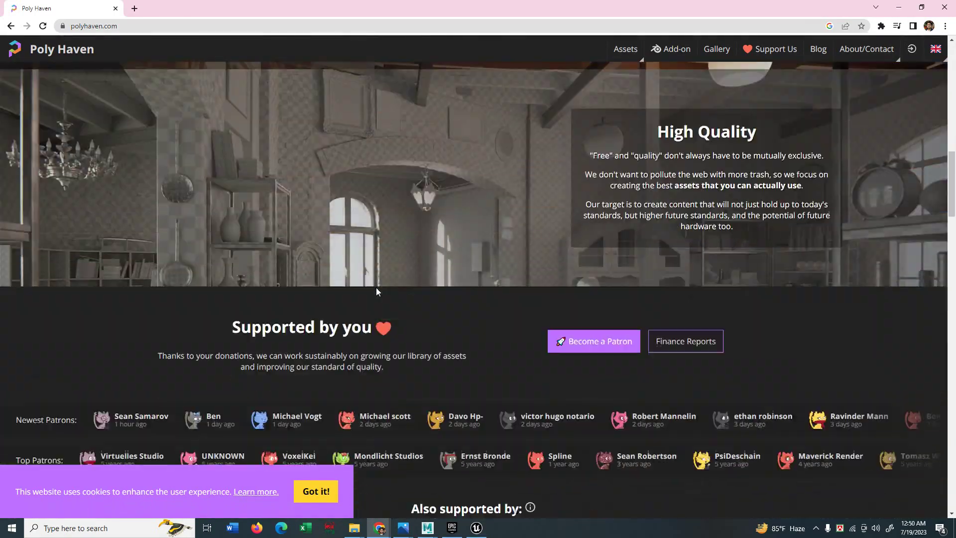
{"action": "scroll", "coordinate": [375, 288], "scroll_direction": "up", "scroll_amount": 12}
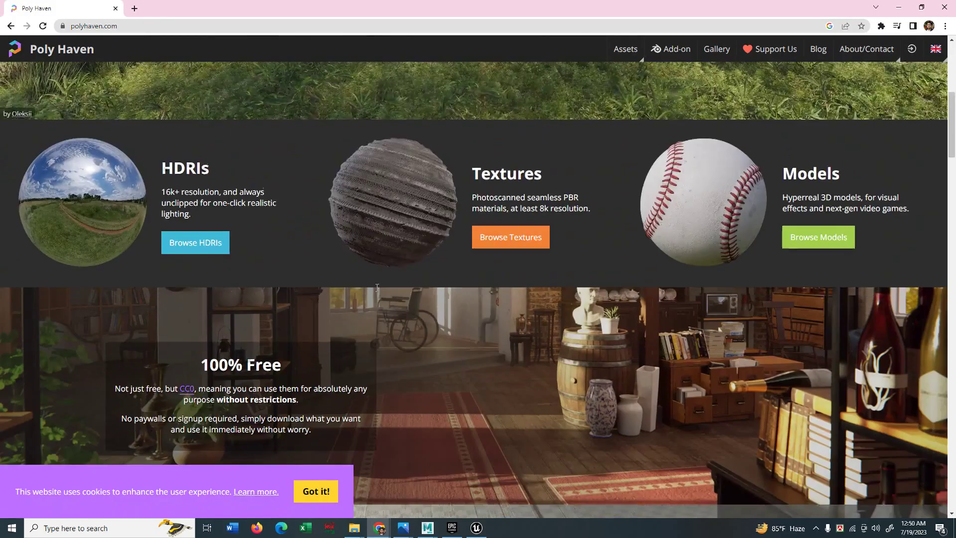
{"action": "scroll", "coordinate": [377, 288], "scroll_direction": "down", "scroll_amount": 6}
{"action": "scroll", "coordinate": [377, 288], "scroll_direction": "down", "scroll_amount": 7}
{"action": "scroll", "coordinate": [377, 288], "scroll_direction": "up", "scroll_amount": 9}
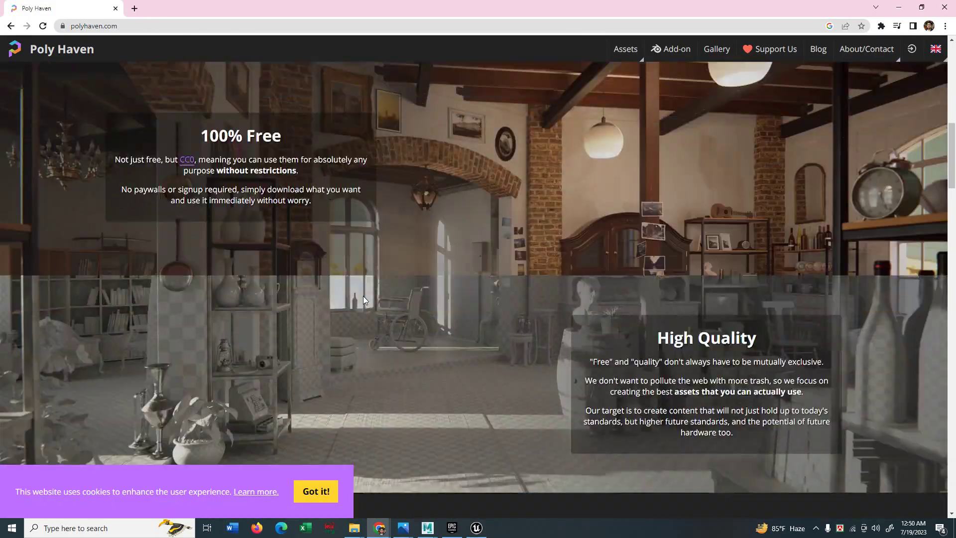
{"action": "scroll", "coordinate": [363, 296], "scroll_direction": "down", "scroll_amount": 14}
{"action": "scroll", "coordinate": [360, 302], "scroll_direction": "down", "scroll_amount": 15}
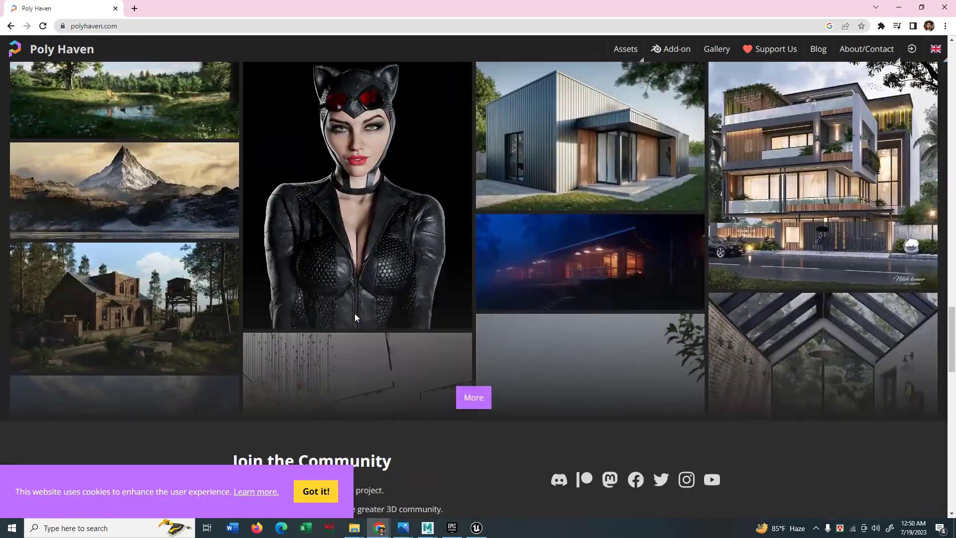
{"action": "scroll", "coordinate": [353, 316], "scroll_direction": "down", "scroll_amount": 5}
{"action": "scroll", "coordinate": [353, 316], "scroll_direction": "up", "scroll_amount": 12}
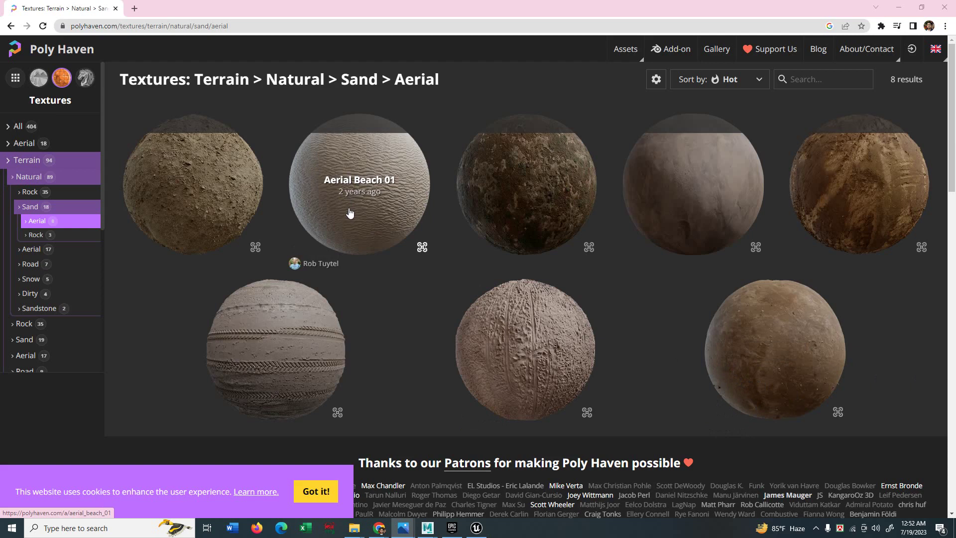
Step: Download the Aerial Beach 01 sand texture and inspect it on the rotating 3D preview sphere
{"action": "left_click", "coordinate": [349, 212]}
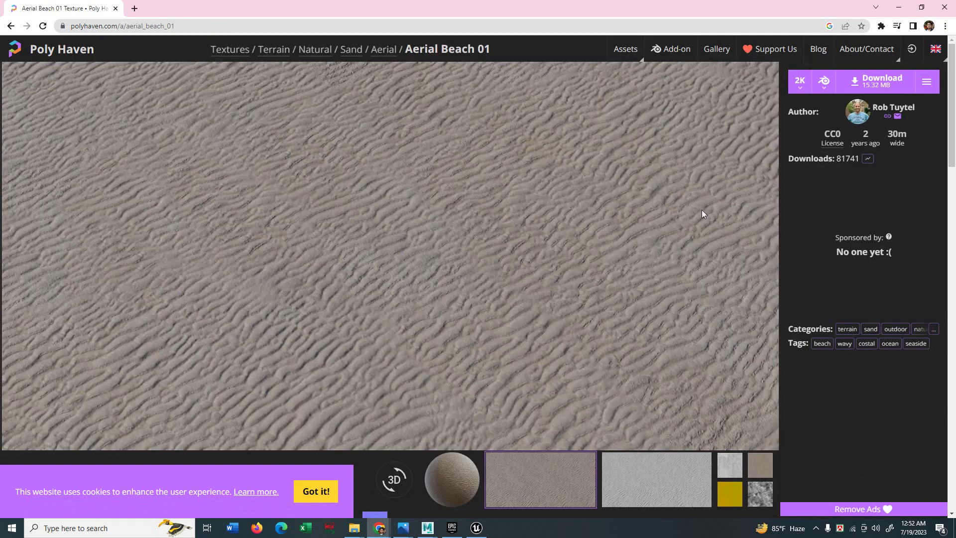
{"action": "left_click", "coordinate": [880, 83]}
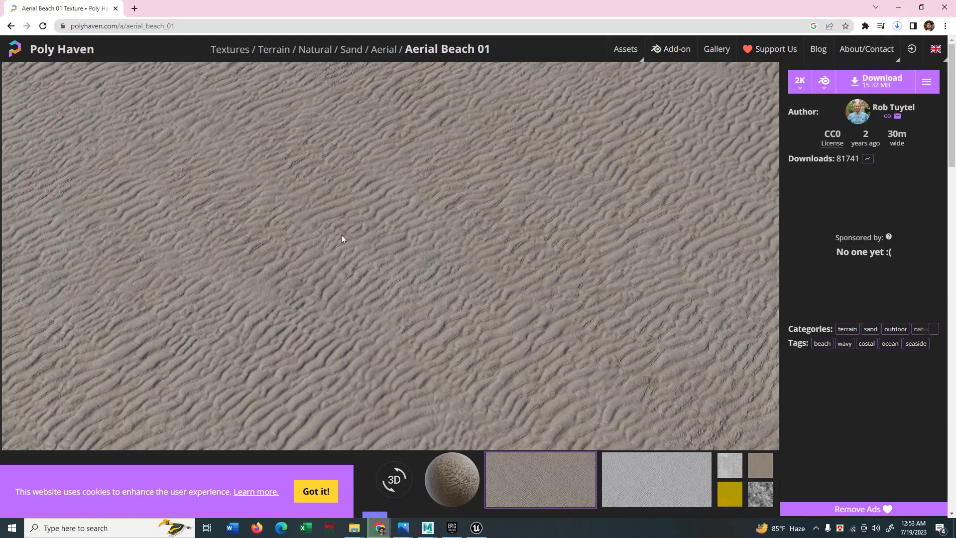
{"action": "left_click", "coordinate": [401, 480]}
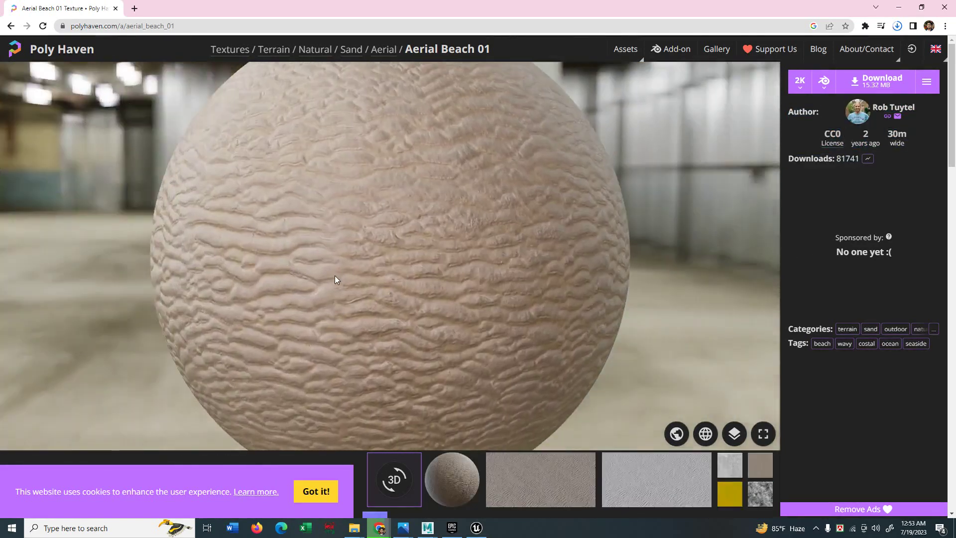
{"action": "left_click_drag", "start_coordinate": [335, 277], "coordinate": [437, 356]}
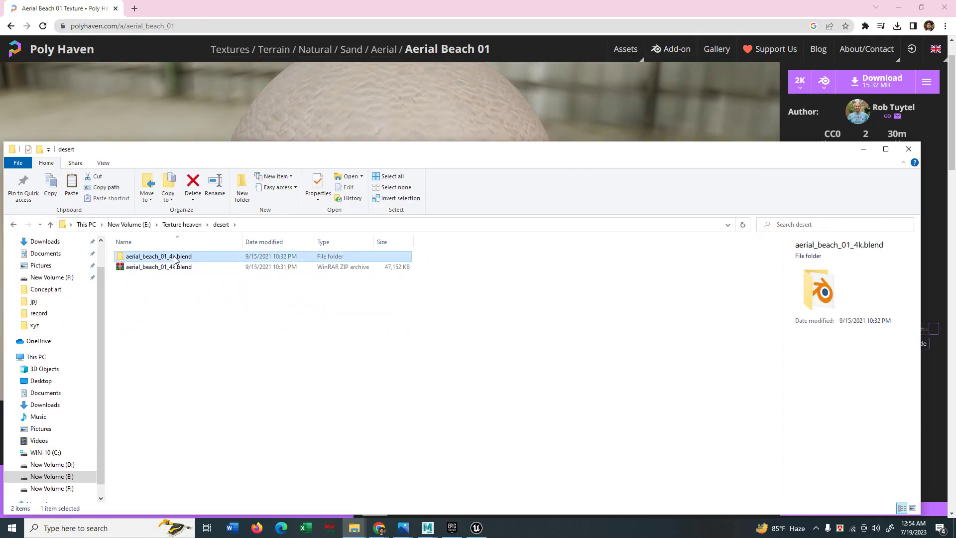
Step: Open the textures subfolder of the extracted aerial_beach_01_4k.blend folder in File Explorer
{"action": "double_click", "coordinate": [170, 255]}
{"action": "double_click", "coordinate": [171, 255]}
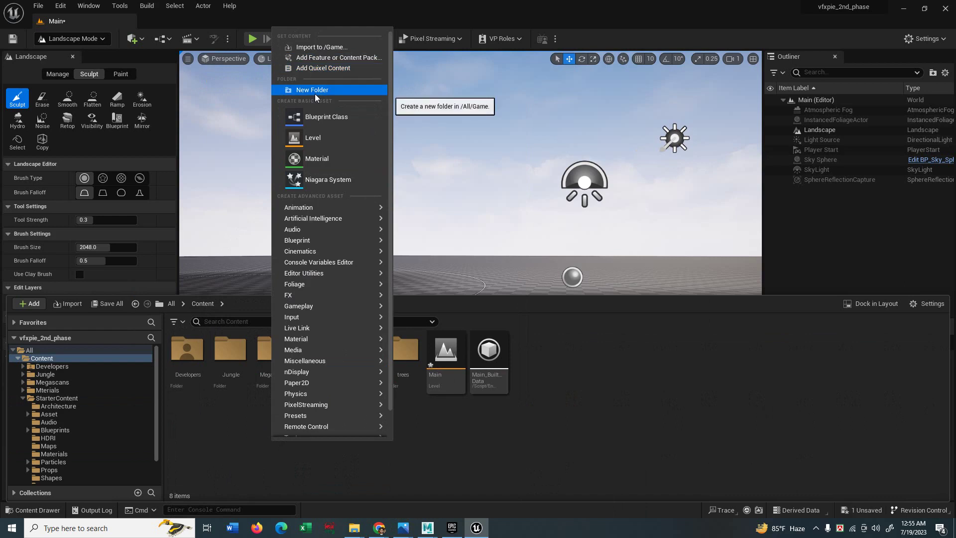
Step: Create a folder named Desert_Oasis in the project's Content folder and open it
{"action": "left_click", "coordinate": [315, 90]}
{"action": "type", "text": "D"}
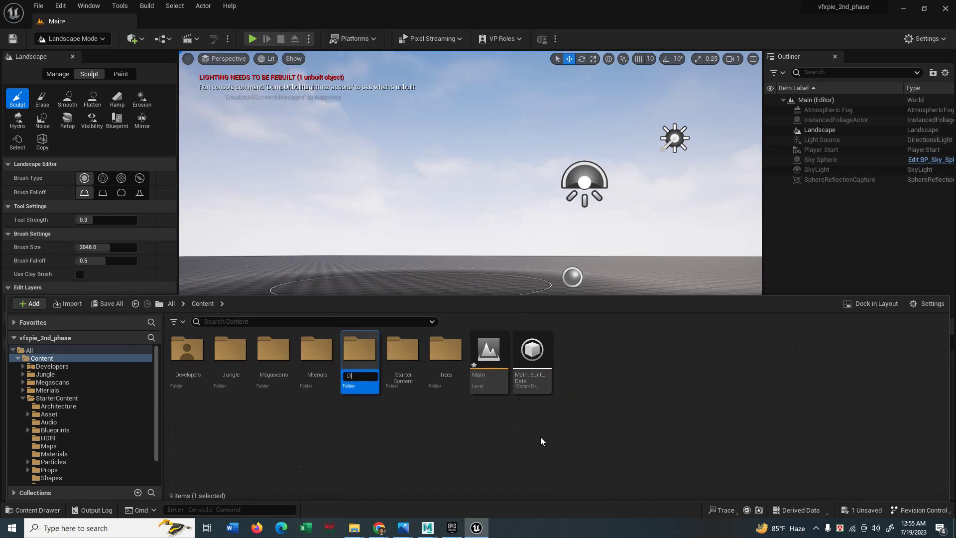
{"action": "type", "text": "esert_Oa"}
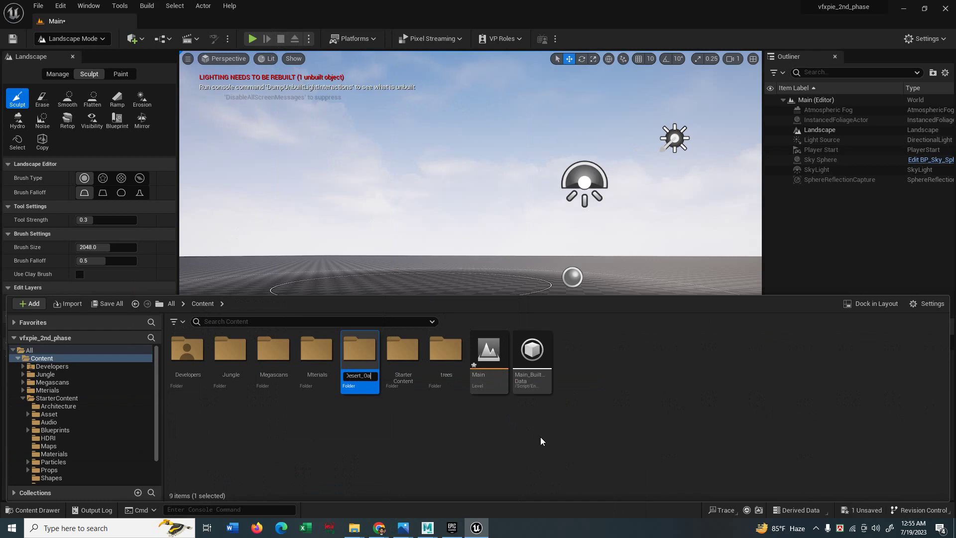
{"action": "type", "text": "sis"}
{"action": "key", "text": "Return"}
{"action": "double_click", "coordinate": [186, 382]}
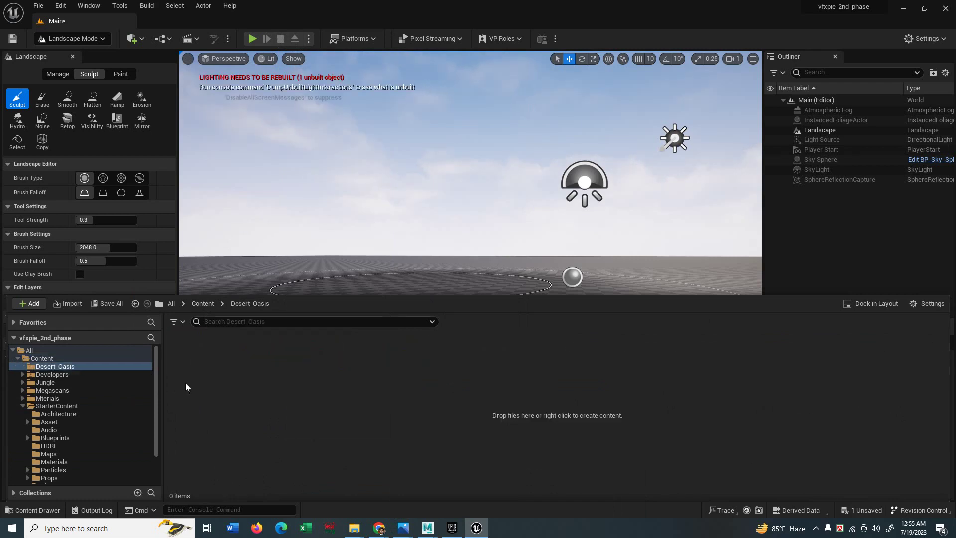
Step: Create a folder named Materials inside Desert_Oasis and open it
{"action": "right_click", "coordinate": [267, 373]}
{"action": "left_click", "coordinate": [323, 192]}
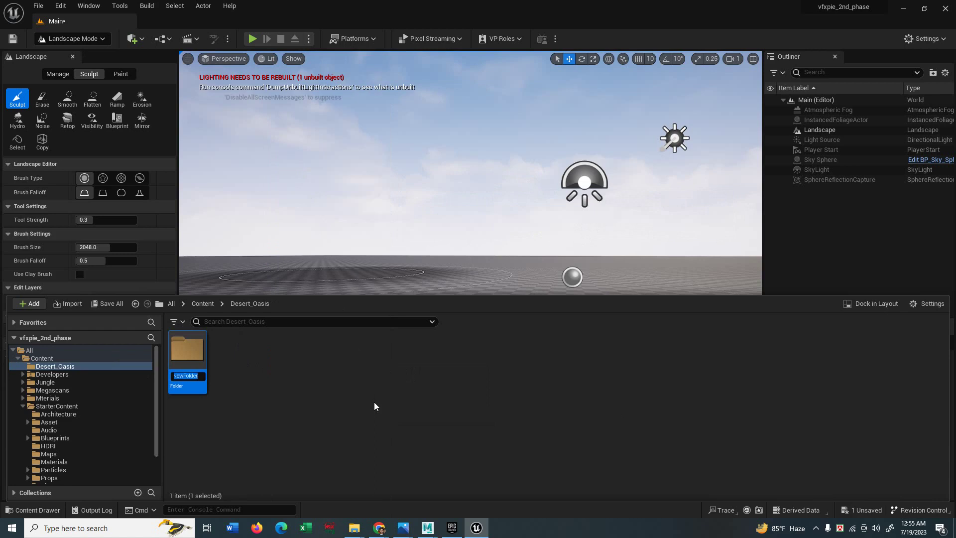
{"action": "type", "text": "Mat"}
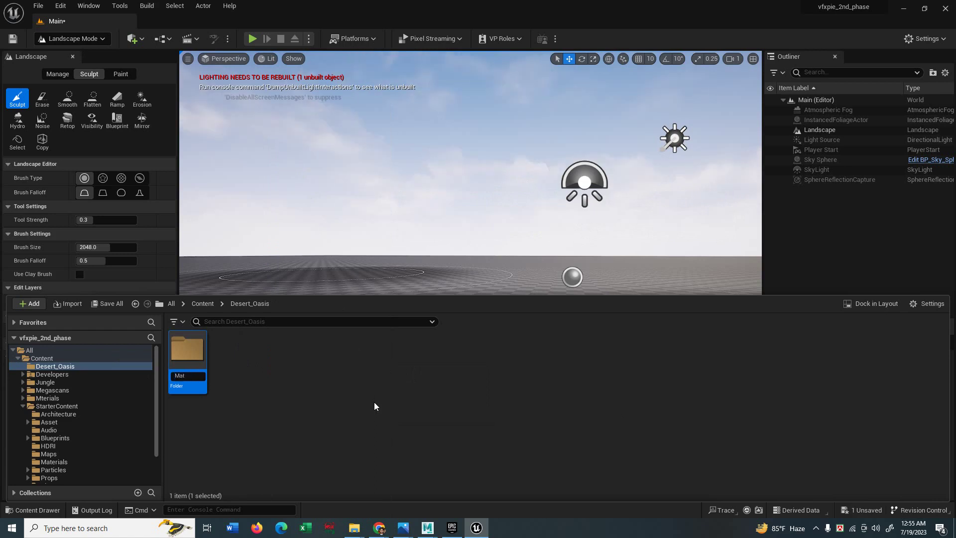
{"action": "type", "text": "erials"}
{"action": "key", "text": "Return"}
{"action": "double_click", "coordinate": [187, 349]}
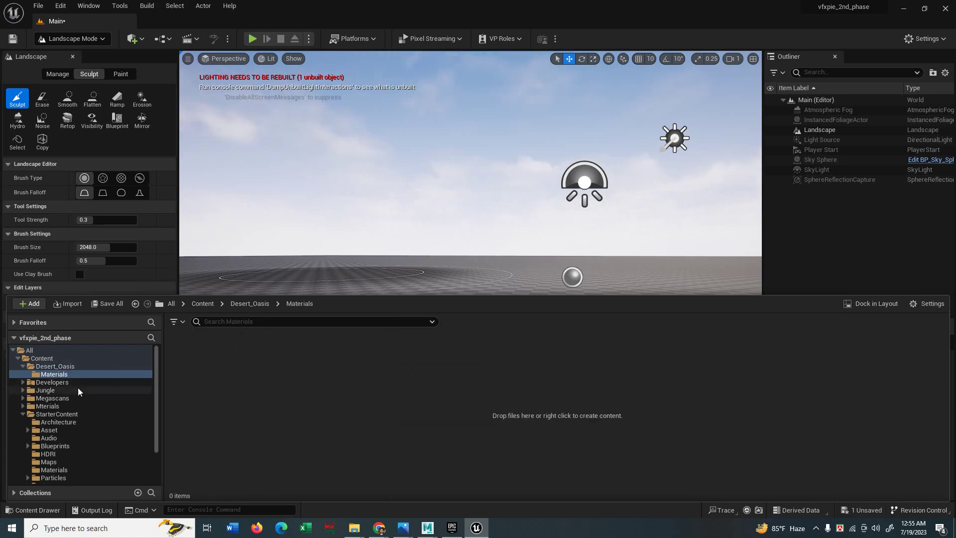
Step: Switch to the File Explorer textures window and narrow it so the empty Materials folder shows beside it
{"action": "mouse_move", "coordinate": [352, 529]}
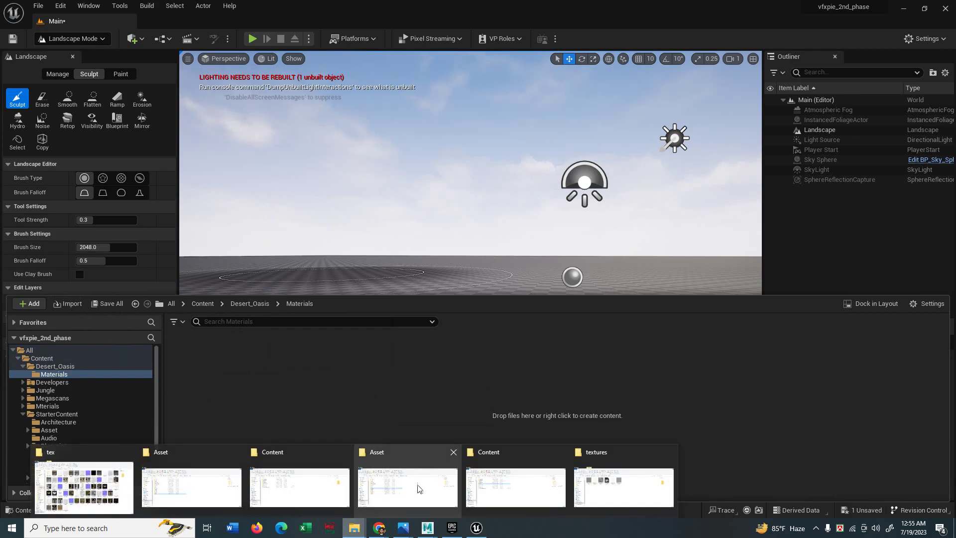
{"action": "left_click", "coordinate": [625, 483]}
{"action": "left_click_drag", "start_coordinate": [343, 149], "coordinate": [388, 139]}
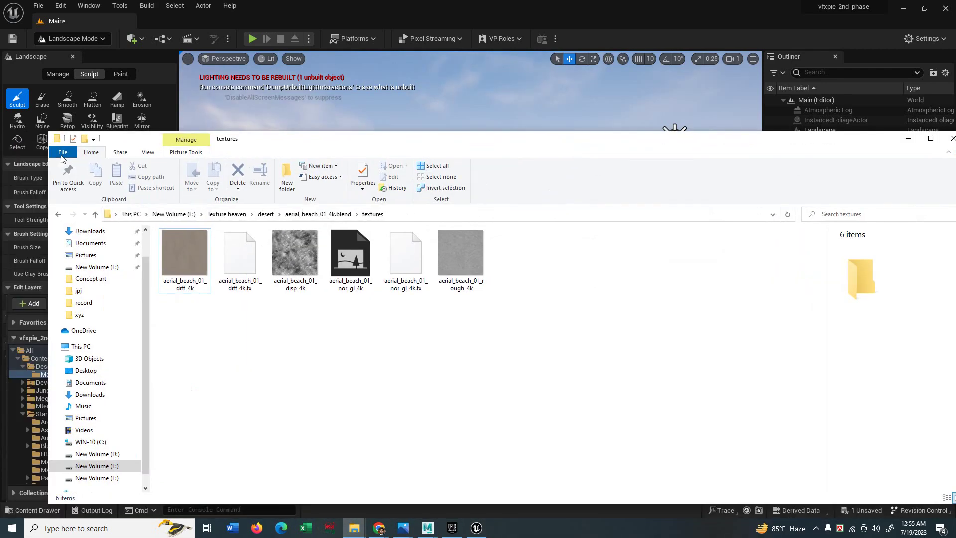
{"action": "left_click_drag", "start_coordinate": [48, 152], "coordinate": [633, 215]}
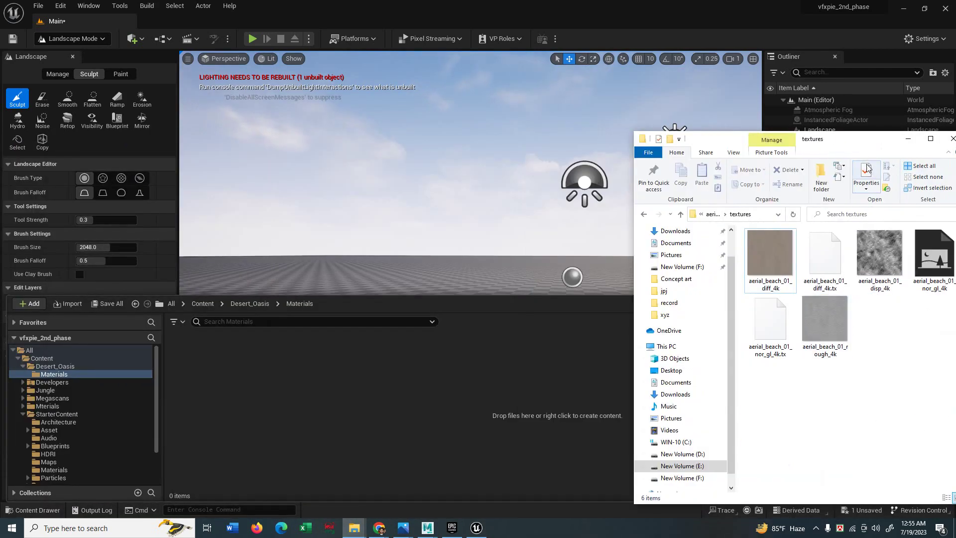
Step: Import all files of the aerial_beach_01 textures folder into the Materials folder and save all unsaved content
{"action": "left_click_drag", "start_coordinate": [868, 142], "coordinate": [792, 104]}
{"action": "left_click_drag", "start_coordinate": [854, 358], "coordinate": [695, 219]}
{"action": "left_click_drag", "start_coordinate": [694, 220], "coordinate": [384, 420]}
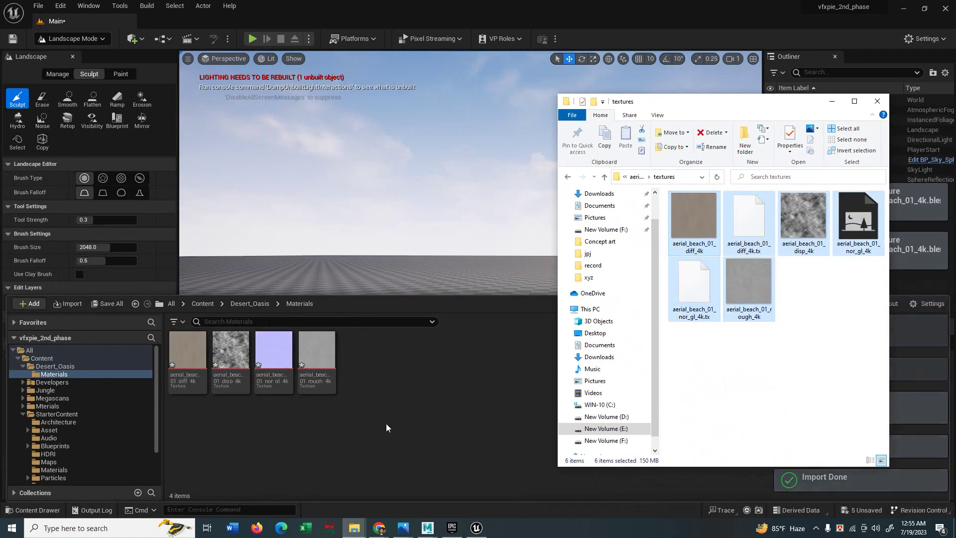
{"action": "left_click", "coordinate": [108, 304]}
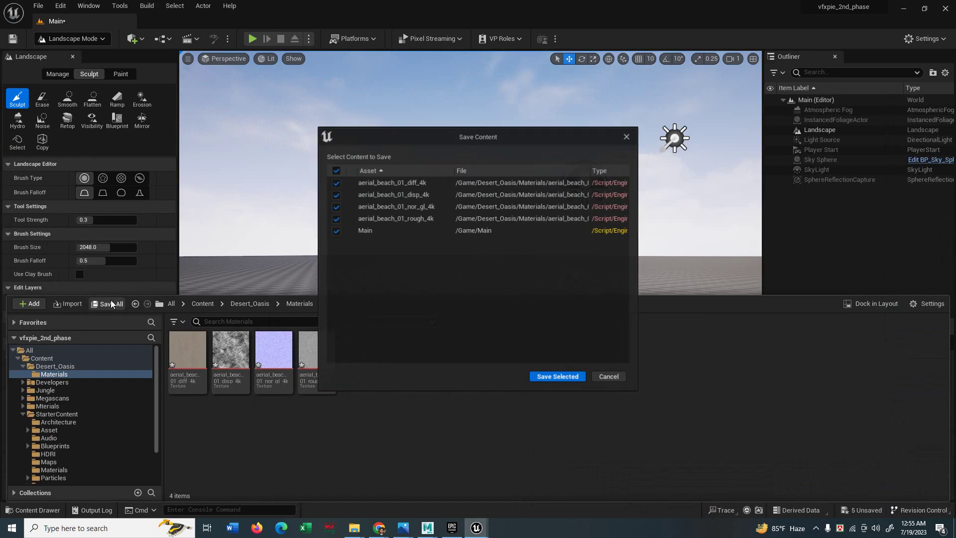
{"action": "left_click", "coordinate": [550, 376]}
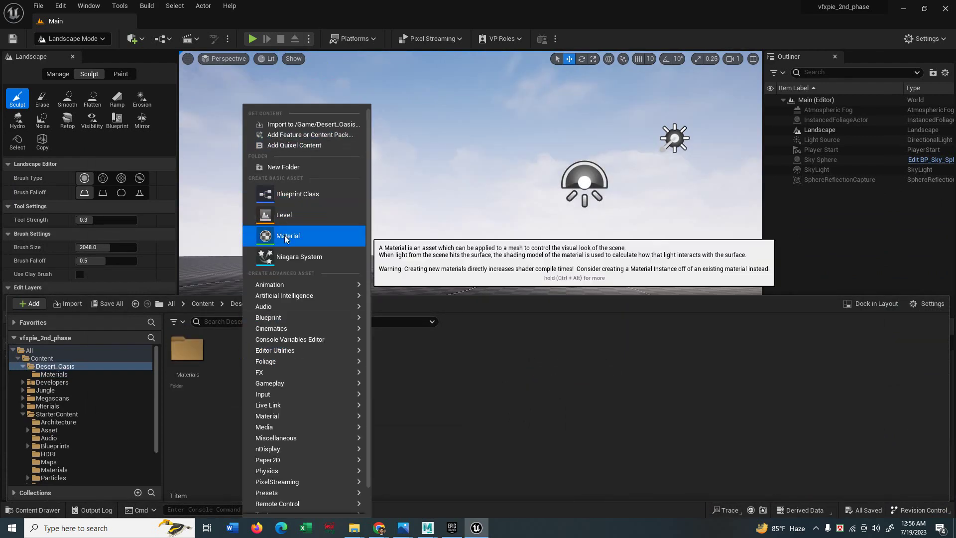
Step: Create a folder named Map inside Desert_Oasis and open it
{"action": "left_click", "coordinate": [285, 168]}
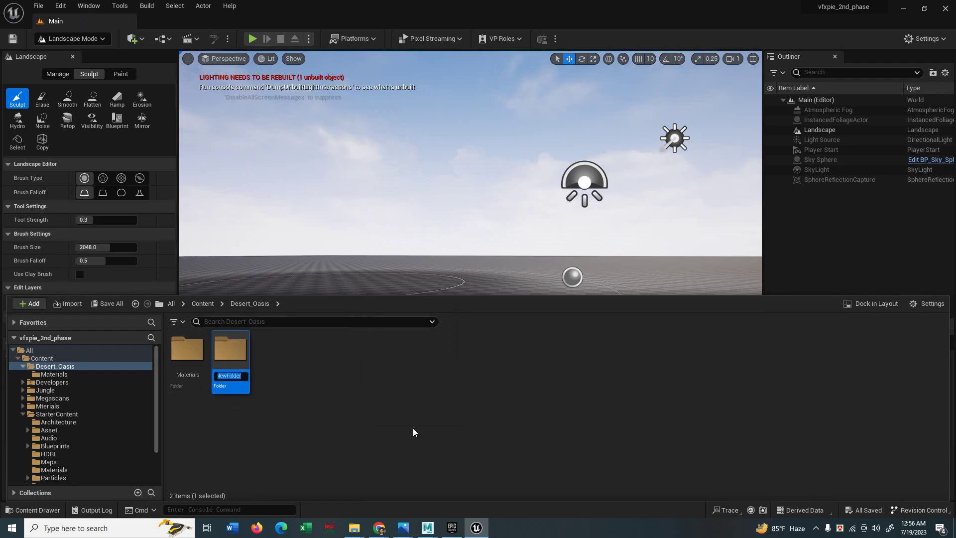
{"action": "type", "text": "Map"}
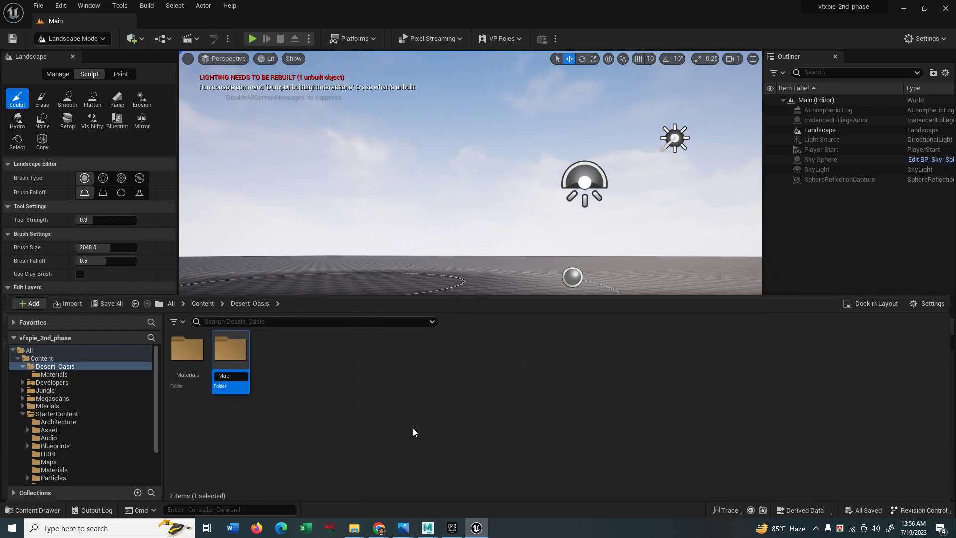
{"action": "key", "text": "Return"}
{"action": "double_click", "coordinate": [188, 348]}
Step: Save the current level as Main_map in the Desert_Oasis/Map folder
{"action": "left_click", "coordinate": [39, 6]}
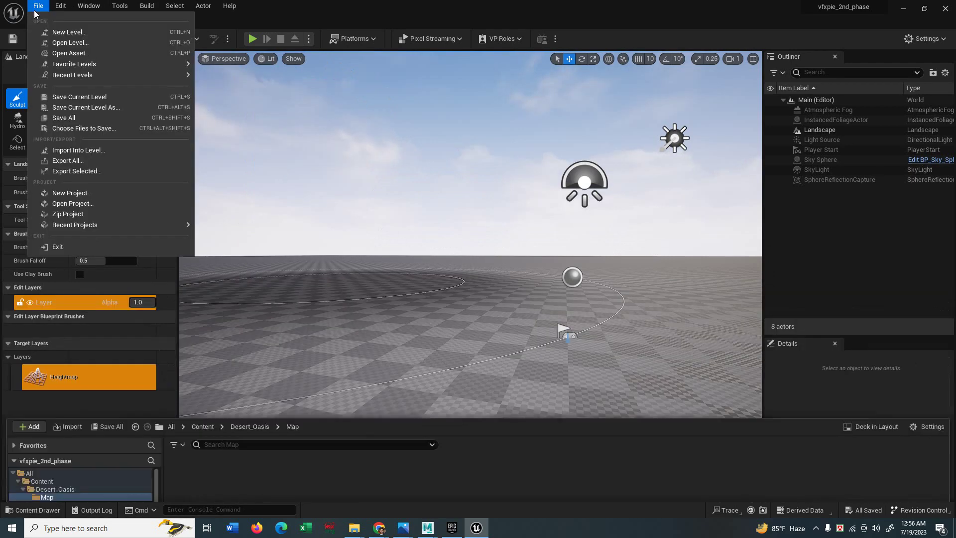
{"action": "mouse_move", "coordinate": [73, 73]}
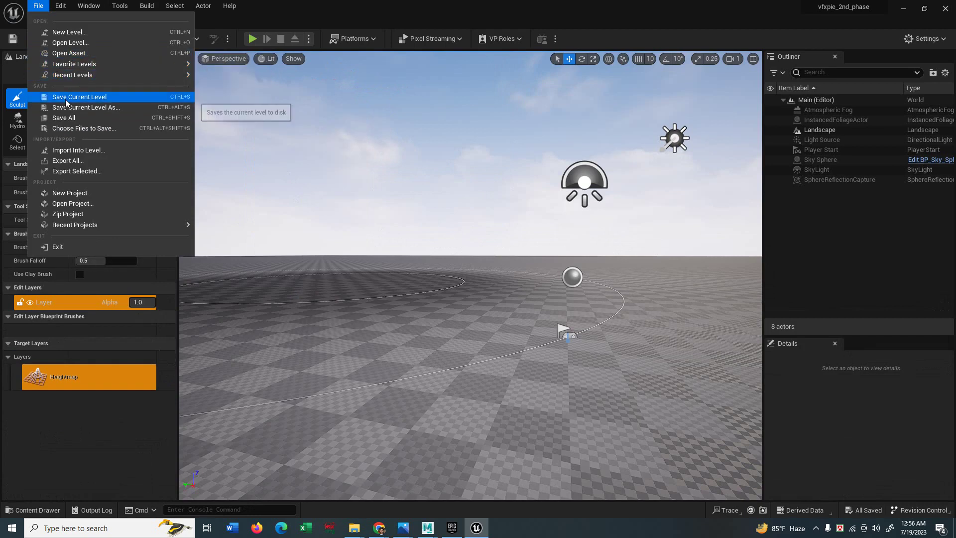
{"action": "left_click", "coordinate": [86, 108]}
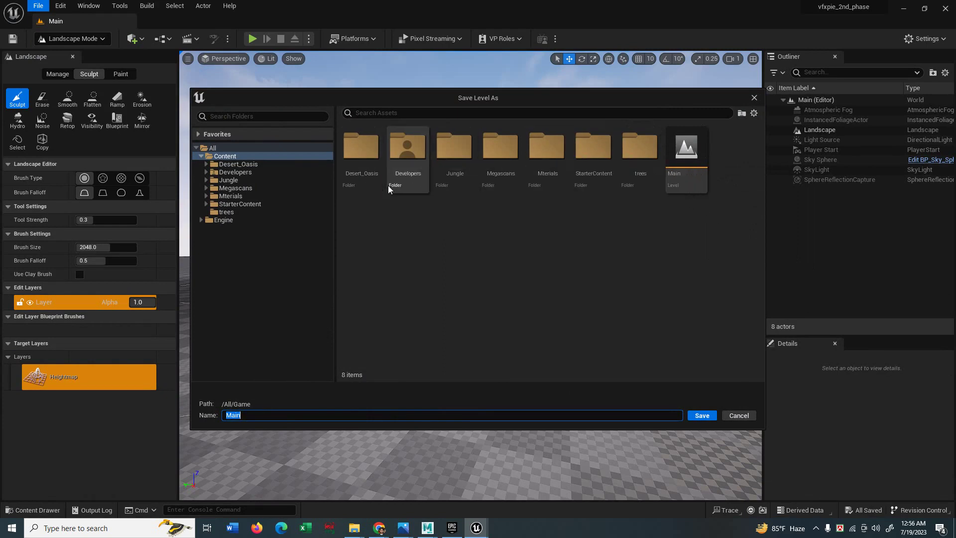
{"action": "double_click", "coordinate": [361, 144]}
{"action": "double_click", "coordinate": [363, 154]}
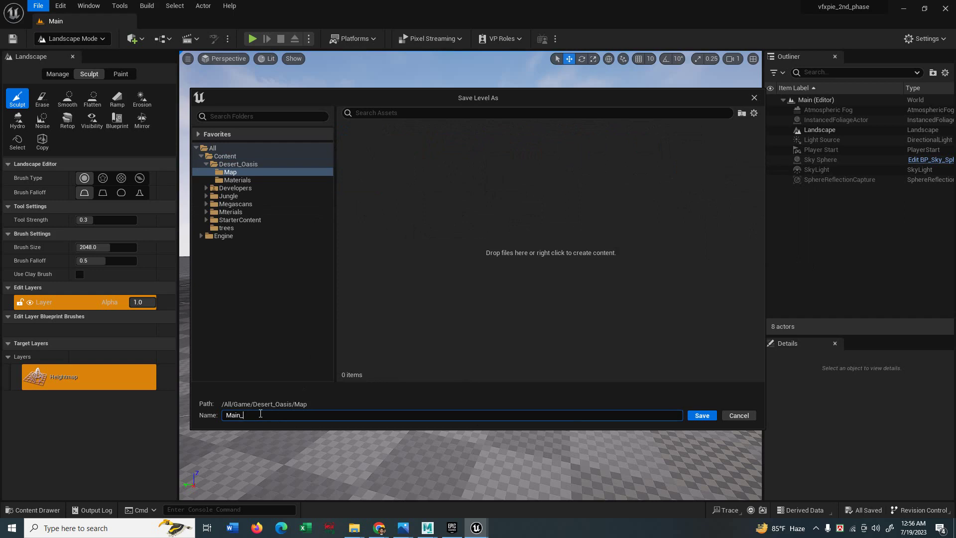
{"action": "type", "text": "p"}
{"action": "left_click", "coordinate": [693, 417]}
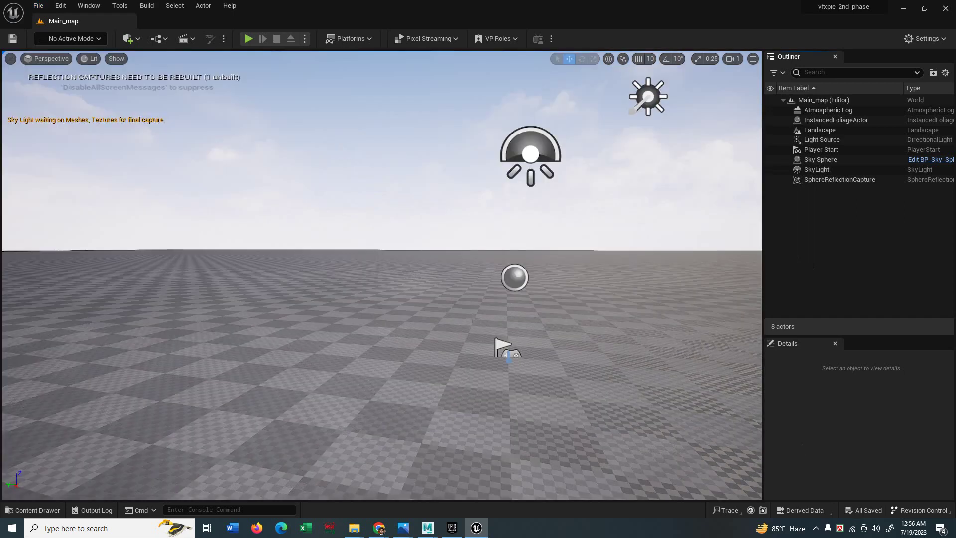
Step: Create a folder named Models inside Desert_Oasis
{"action": "mouse_move", "coordinate": [382, 276]}
{"action": "right_mouse_down"}
{"action": "mouse_move", "coordinate": [315, 277]}
{"action": "mouse_move", "coordinate": [401, 286]}
{"action": "mouse_move", "coordinate": [371, 279]}
{"action": "right_mouse_up"}
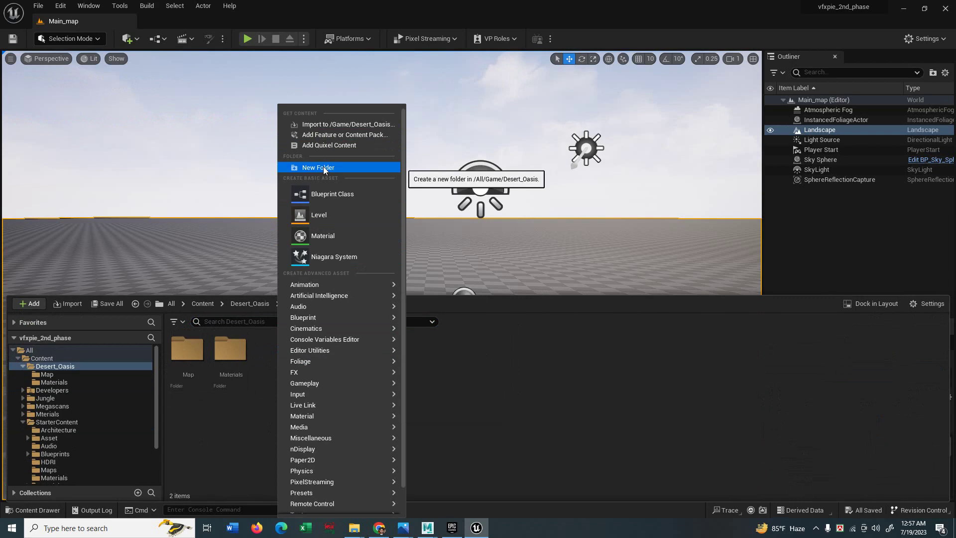
{"action": "left_click", "coordinate": [324, 167]}
{"action": "type", "text": "M"}
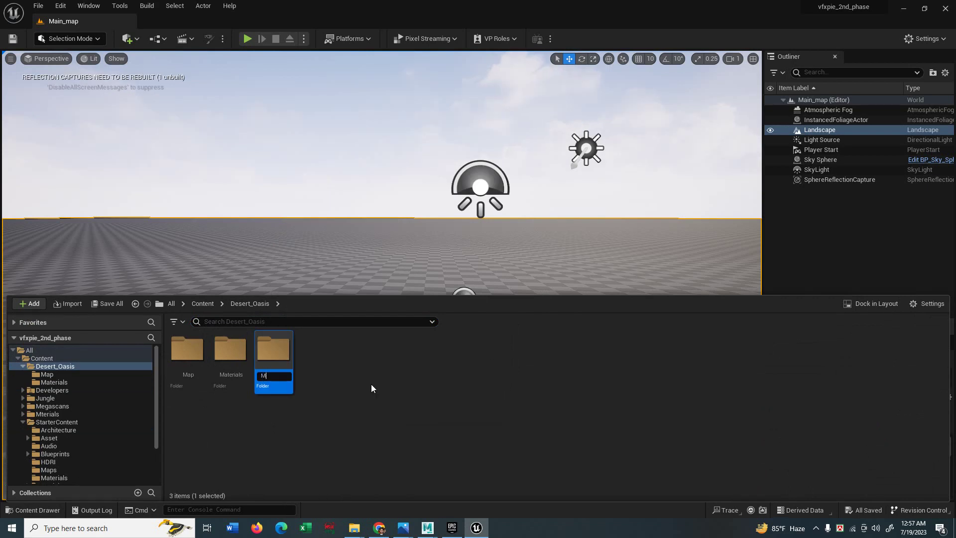
{"action": "type", "text": "odels"}
{"action": "key", "text": "Return"}
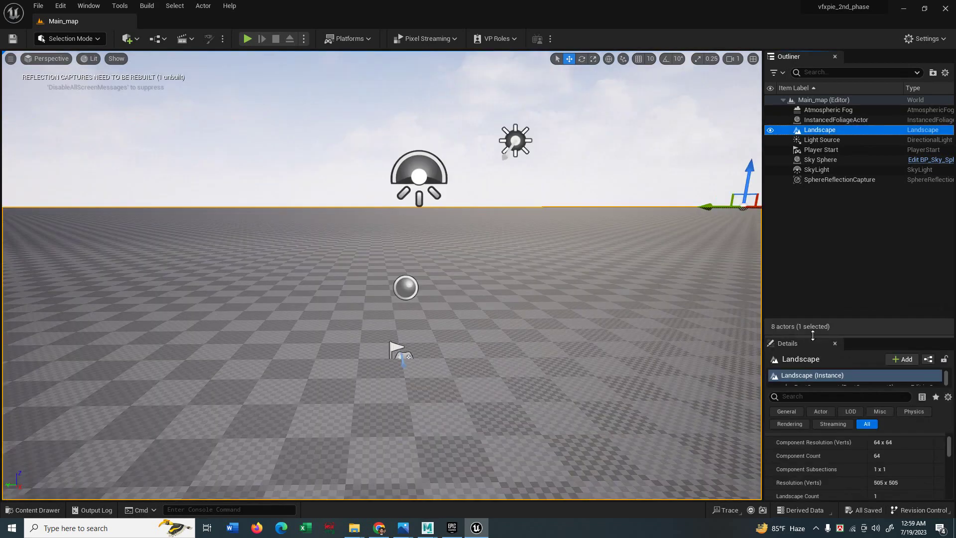
Step: Enlarge the details area to show the landscape's Landscape Material setting, and open the Materials folder of Desert_Oasis
{"action": "left_click_drag", "start_coordinate": [813, 336], "coordinate": [815, 195]}
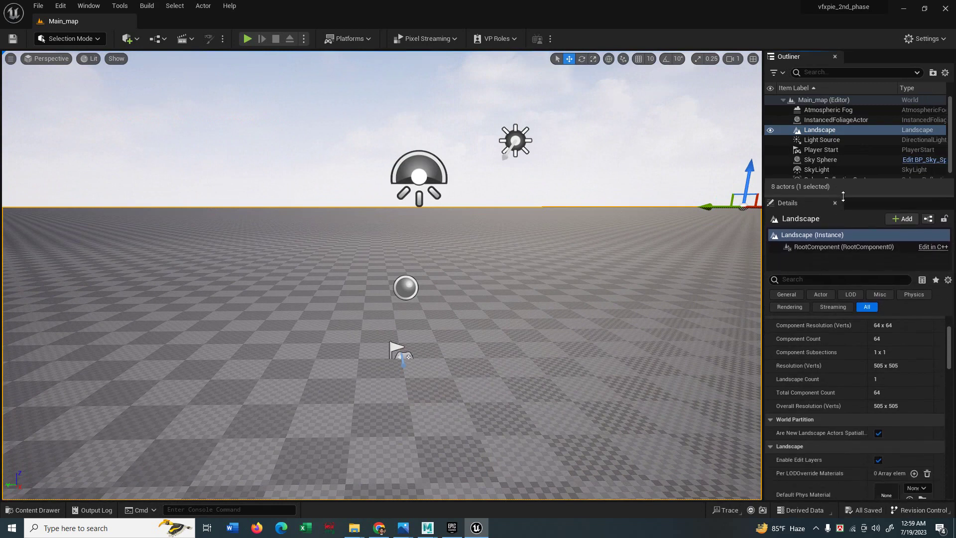
{"action": "scroll", "coordinate": [821, 375], "scroll_direction": "down", "scroll_amount": 5}
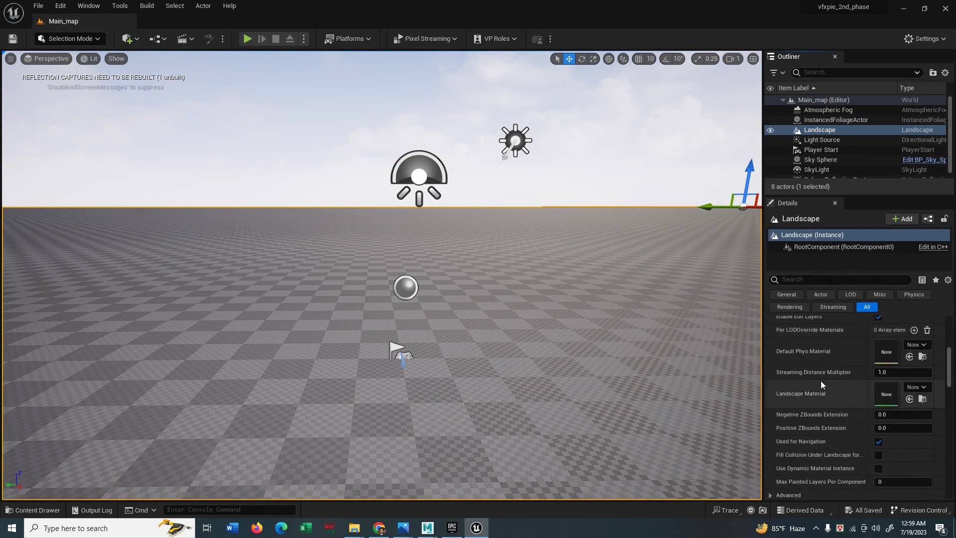
{"action": "key", "text": "ctrl+space"}
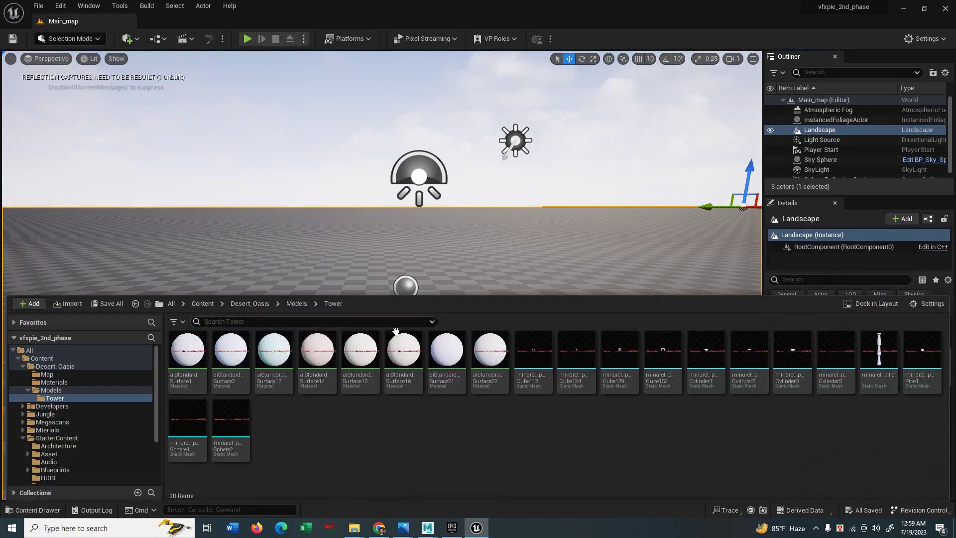
{"action": "left_click", "coordinate": [297, 303]}
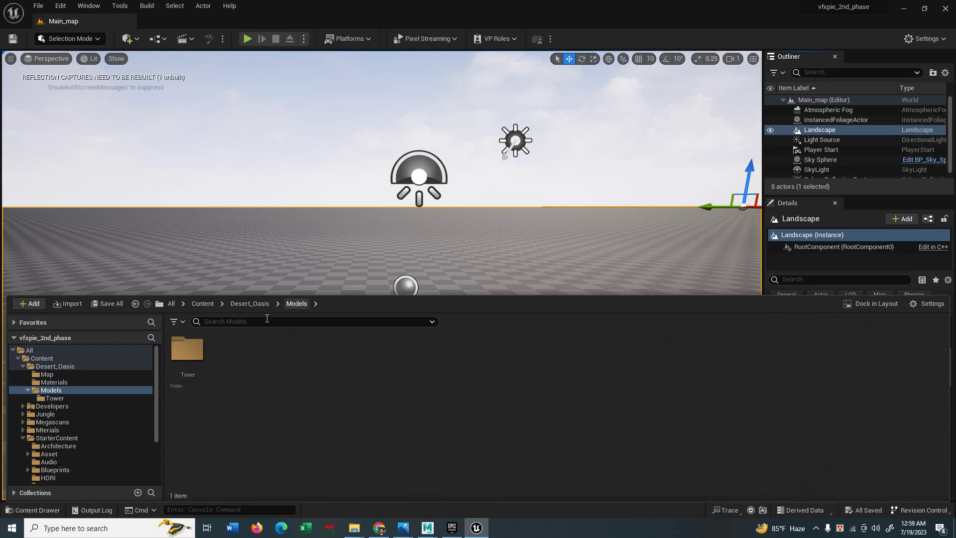
{"action": "left_click", "coordinate": [250, 303]}
{"action": "double_click", "coordinate": [242, 369]}
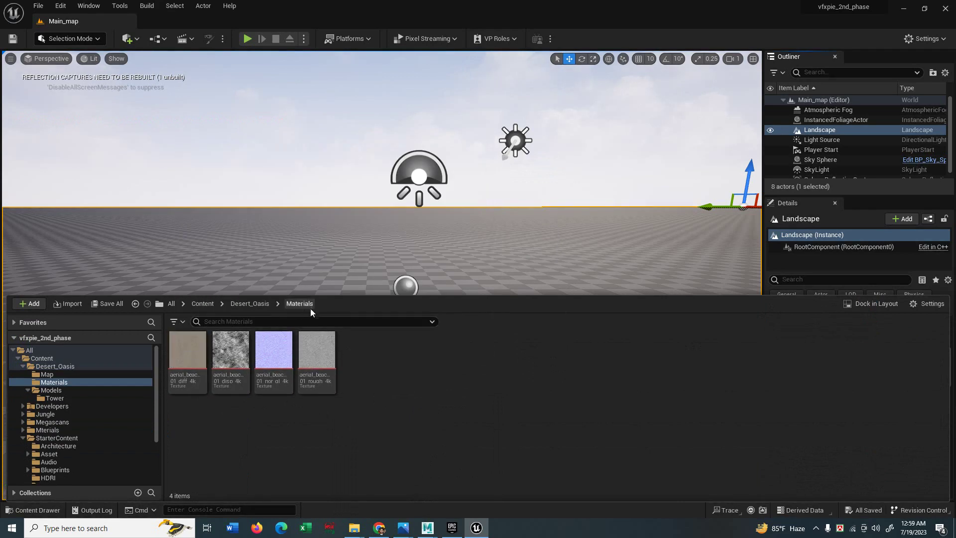
Step: Create a folder named desert inside the Materials folder
{"action": "right_click", "coordinate": [393, 379]}
{"action": "left_click", "coordinate": [424, 165]}
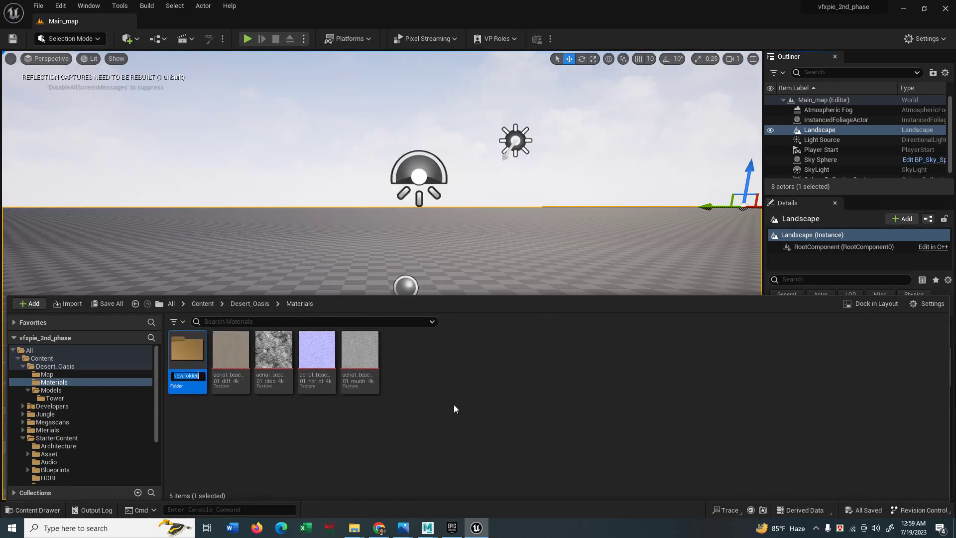
{"action": "type", "text": "de"}
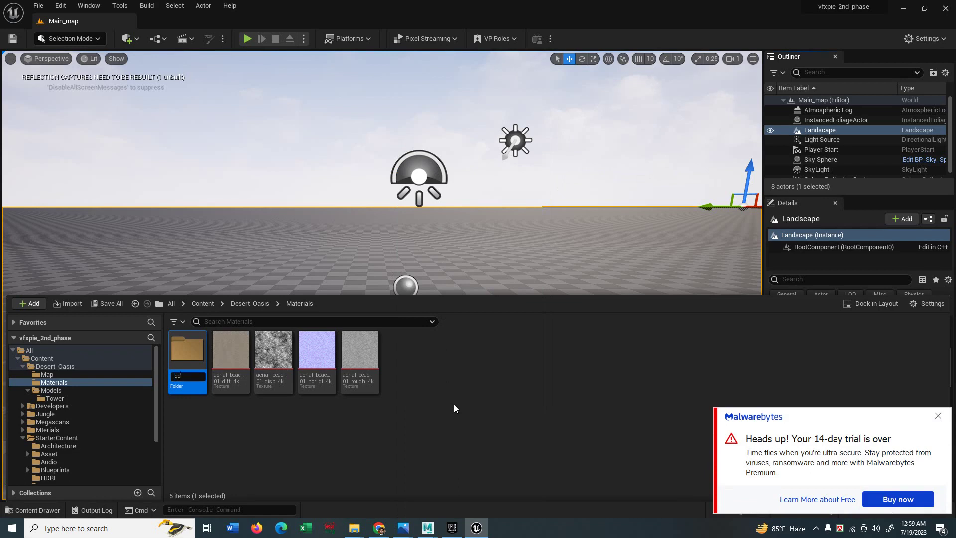
{"action": "type", "text": "sert"}
{"action": "key", "text": "Return"}
Step: Move the four aerial_beach_01 textures into the desert folder and open that folder
{"action": "left_click", "coordinate": [230, 354]}
{"action": "left_click", "coordinate": [359, 355], "text": "shift"}
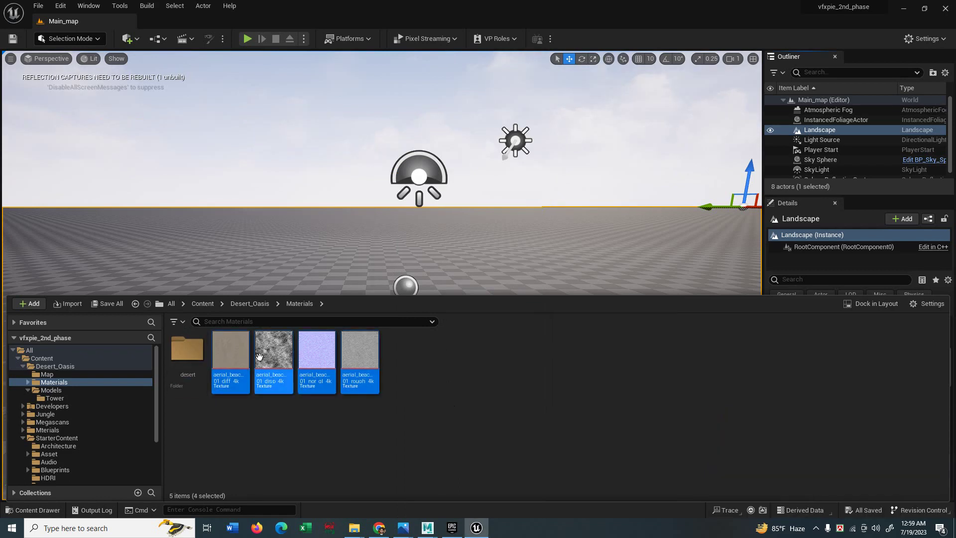
{"action": "left_click_drag", "start_coordinate": [231, 356], "coordinate": [202, 357]}
{"action": "left_click", "coordinate": [199, 374]}
{"action": "double_click", "coordinate": [193, 351]}
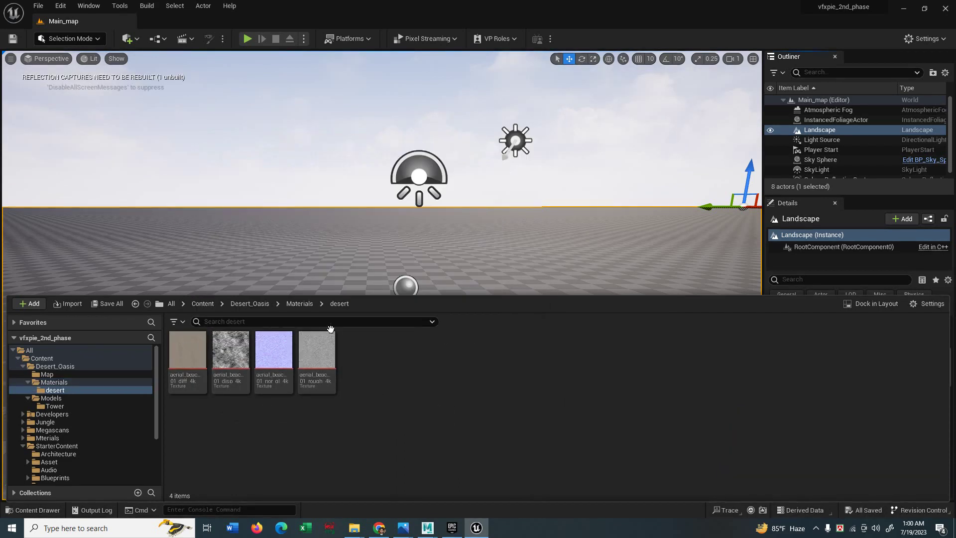
Step: Create a material from the aerial_beach_01_diff_4k texture and name it Desert
{"action": "left_click", "coordinate": [188, 350]}
{"action": "right_click", "coordinate": [189, 348]}
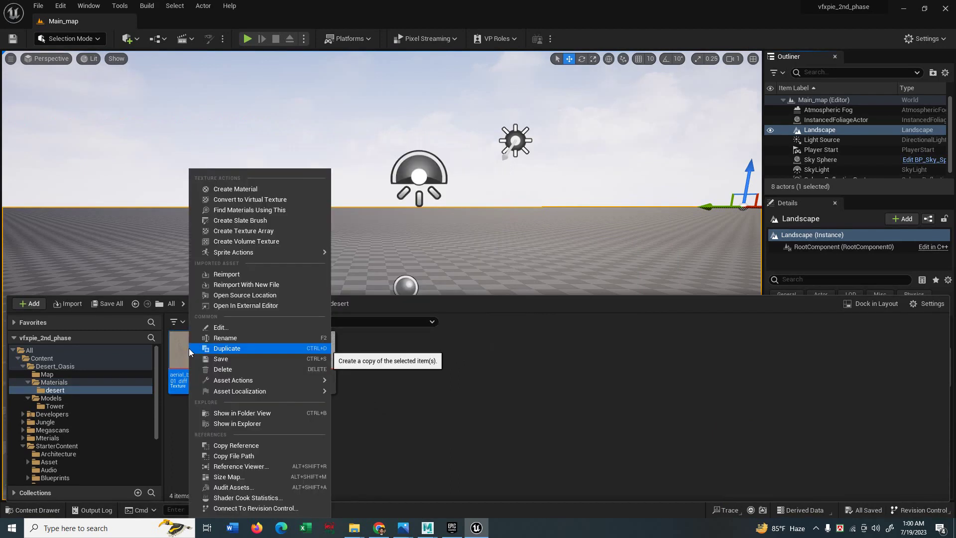
{"action": "left_click", "coordinate": [236, 189]}
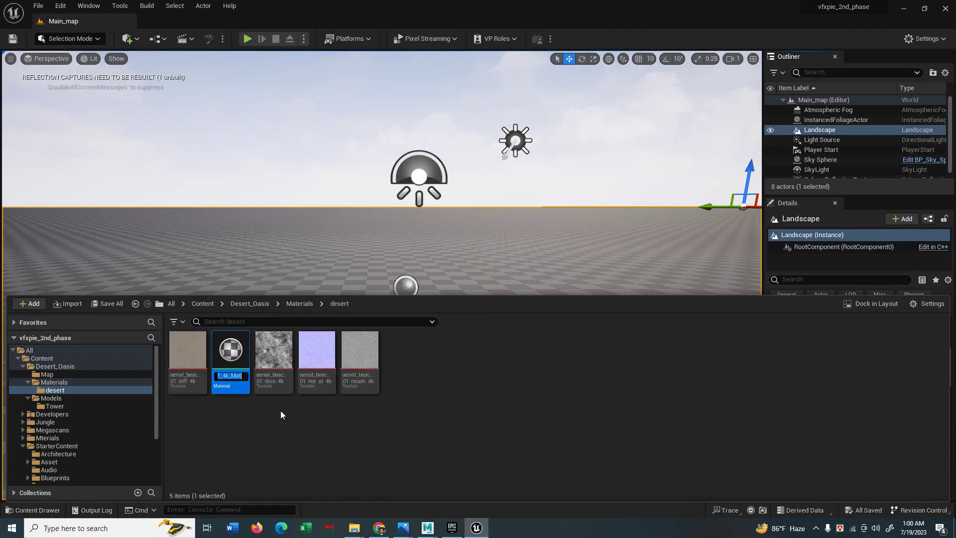
{"action": "type", "text": "Desert"}
{"action": "key", "text": "Return"}
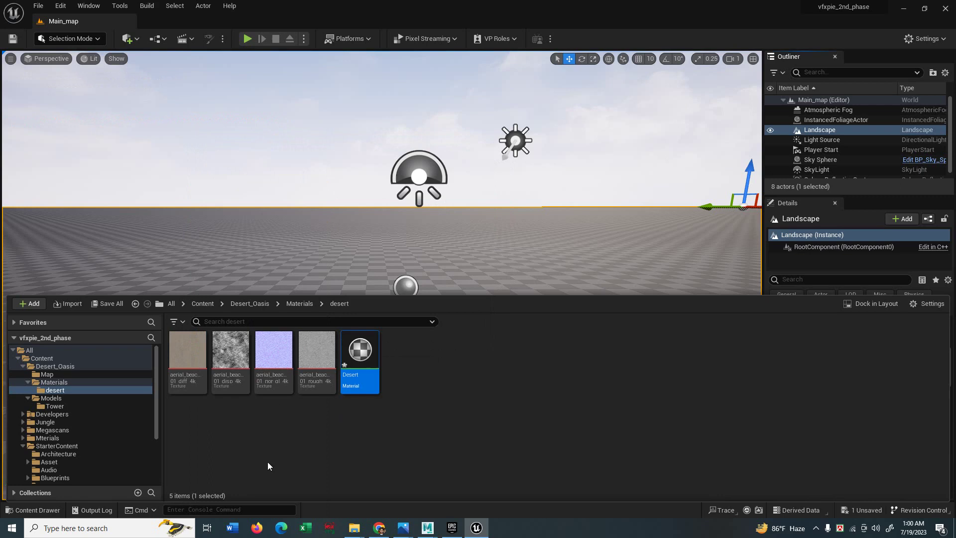
Step: Open the Desert material and move its Texture Sample node up and away from the material output node
{"action": "double_click", "coordinate": [369, 355]}
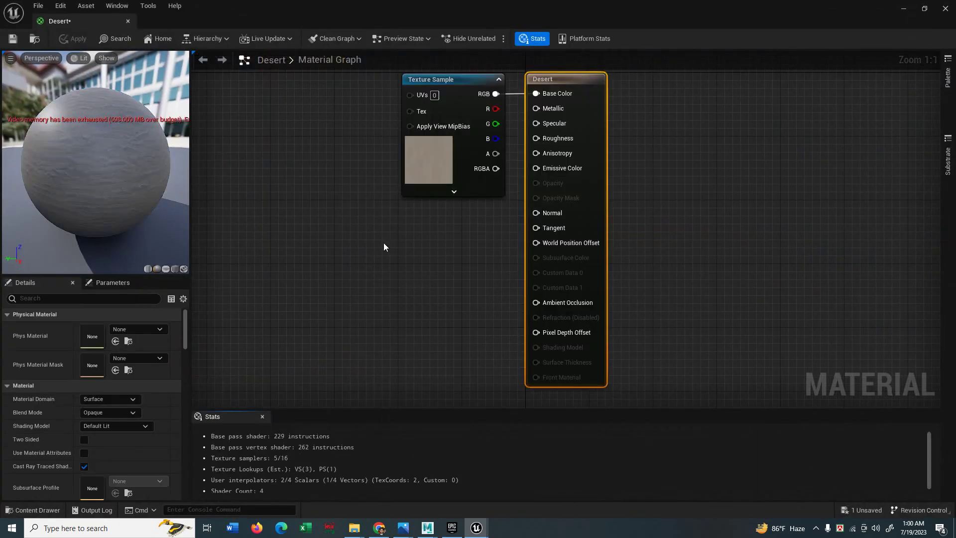
{"action": "right_click_drag", "start_coordinate": [372, 232], "coordinate": [364, 324]}
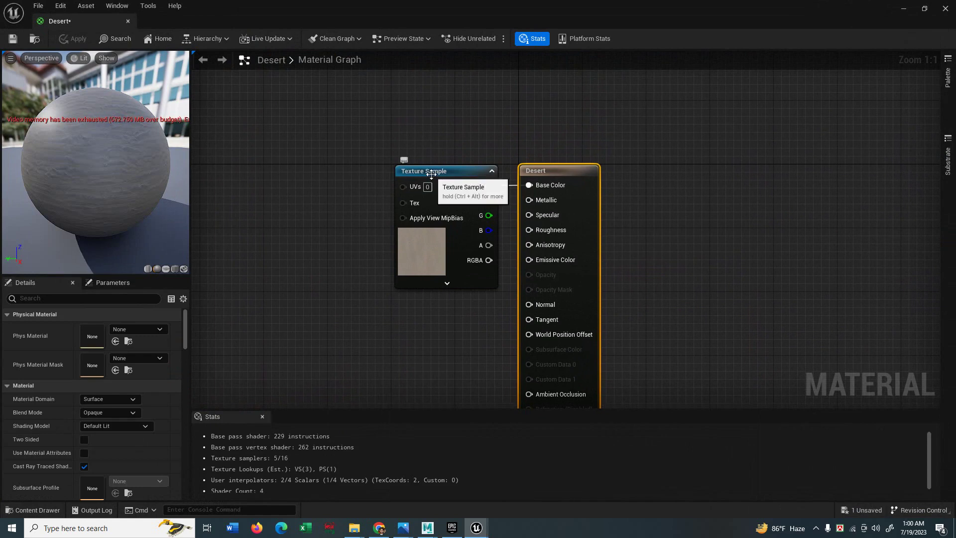
{"action": "left_click_drag", "start_coordinate": [432, 174], "coordinate": [404, 110]}
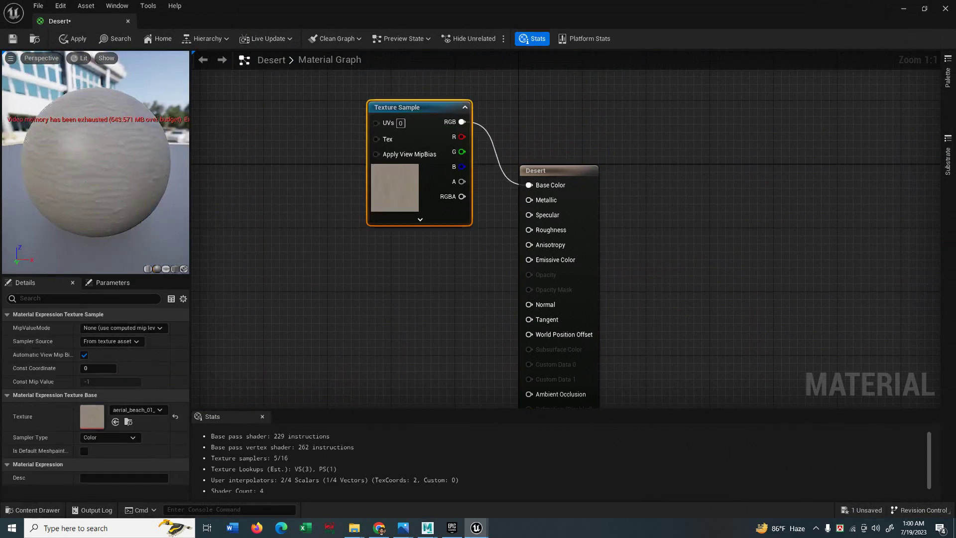
{"action": "left_click_drag", "start_coordinate": [105, 165], "coordinate": [55, 172]}
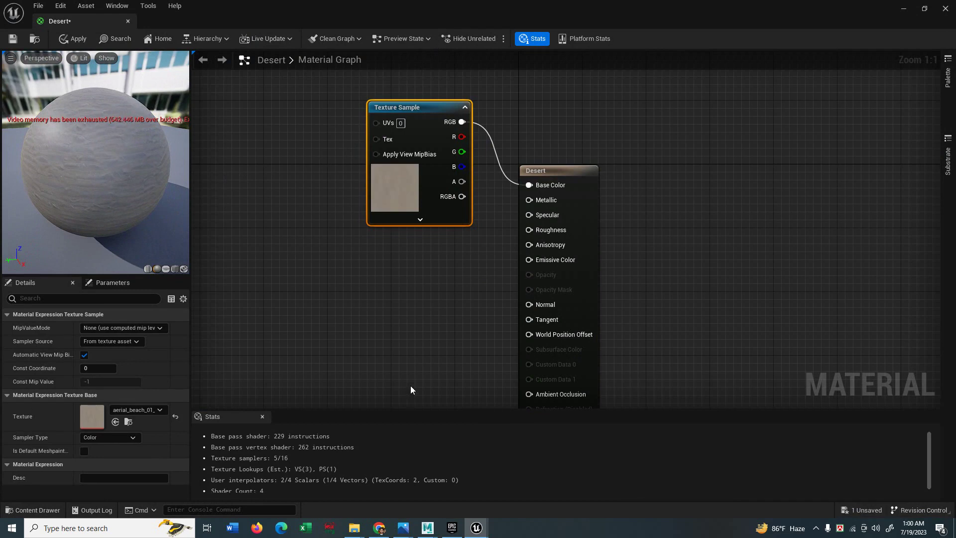
Step: Add the aerial_beach_01 displacement, normal and roughness textures to the material graph as Texture Sample nodes
{"action": "key", "text": "ctrl+space"}
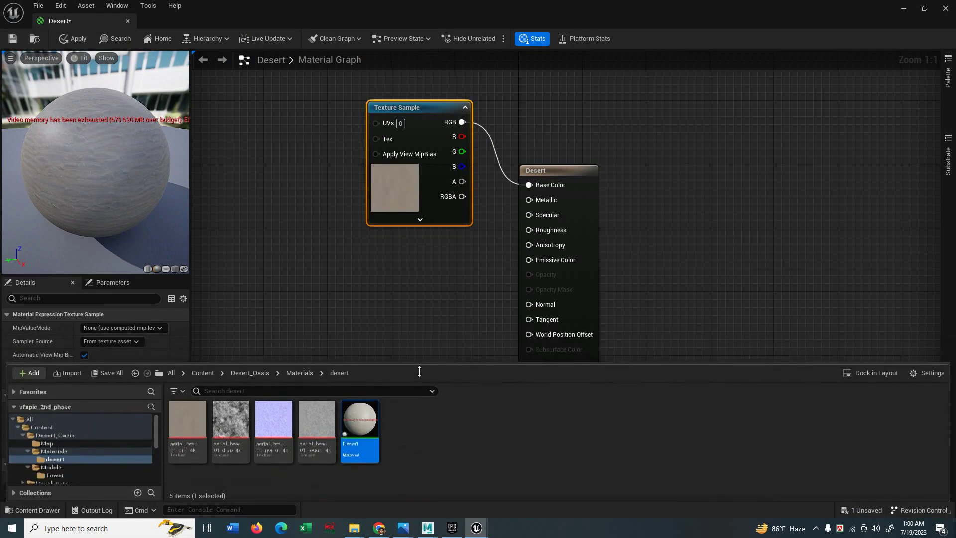
{"action": "mouse_move", "coordinate": [236, 422]}
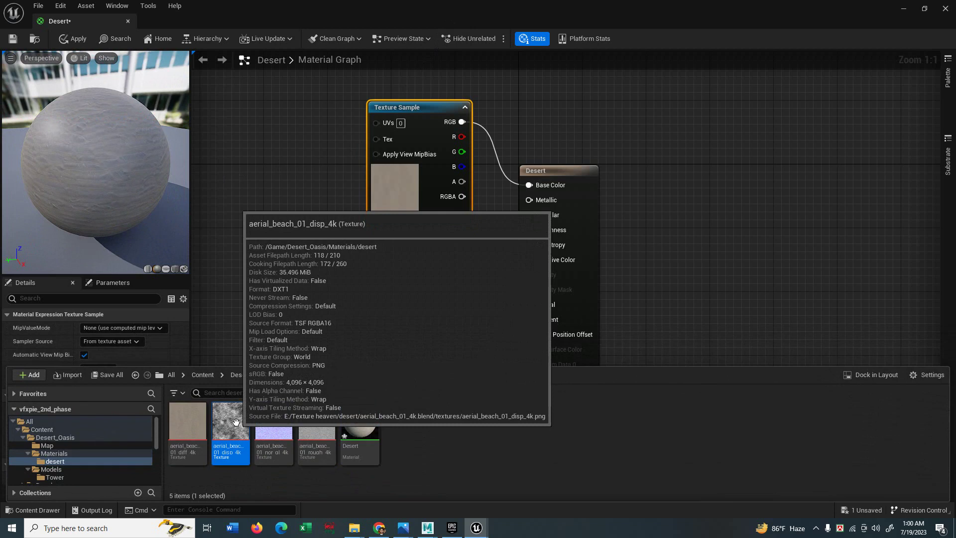
{"action": "left_click", "coordinate": [316, 421], "text": "shift"}
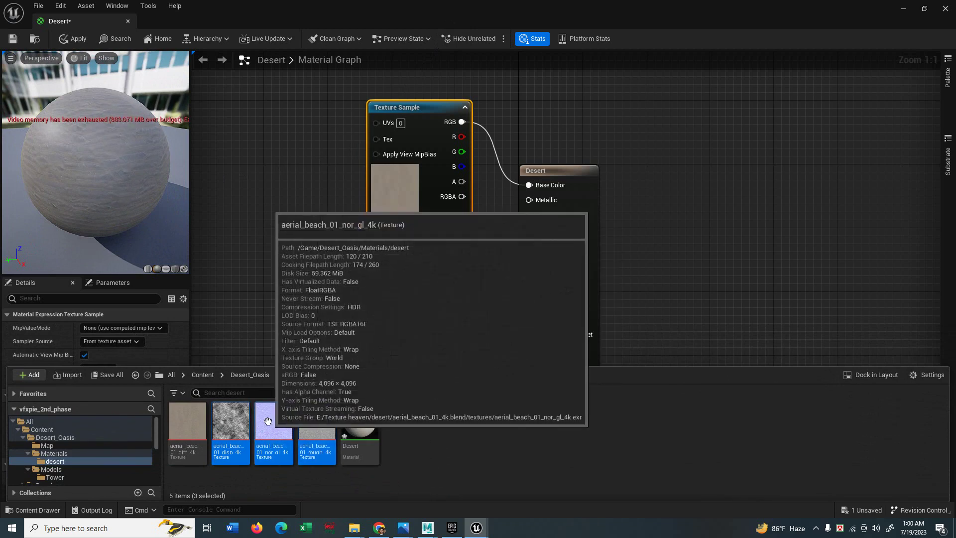
{"action": "left_click_drag", "start_coordinate": [268, 421], "coordinate": [295, 279]}
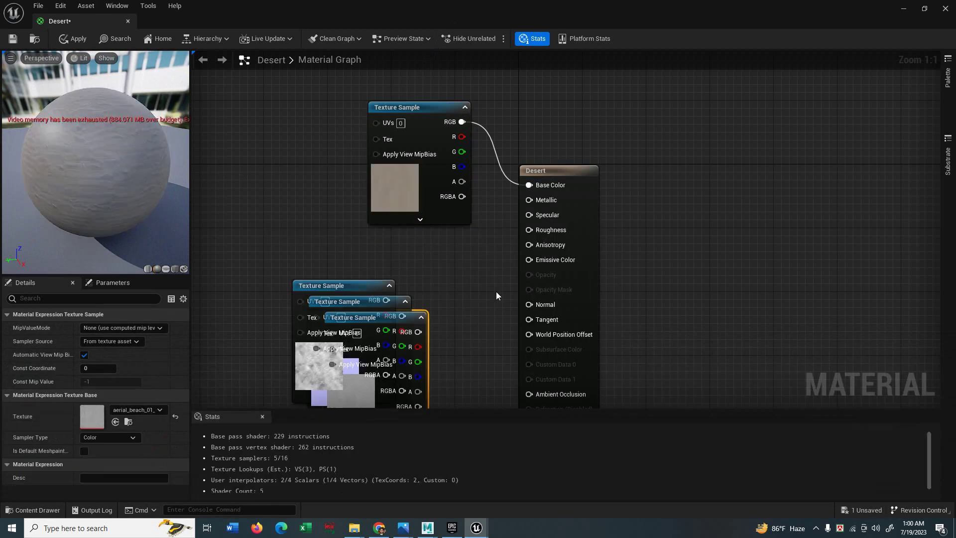
Step: Spread out the three overlapping Texture Sample nodes, with displacement above normal and roughness nearer the material output node
{"action": "right_click_drag", "start_coordinate": [490, 278], "coordinate": [512, 216]}
{"action": "left_click_drag", "start_coordinate": [405, 255], "coordinate": [298, 196]}
{"action": "left_click_drag", "start_coordinate": [387, 240], "coordinate": [279, 309]}
{"action": "left_click_drag", "start_coordinate": [397, 256], "coordinate": [433, 253]}
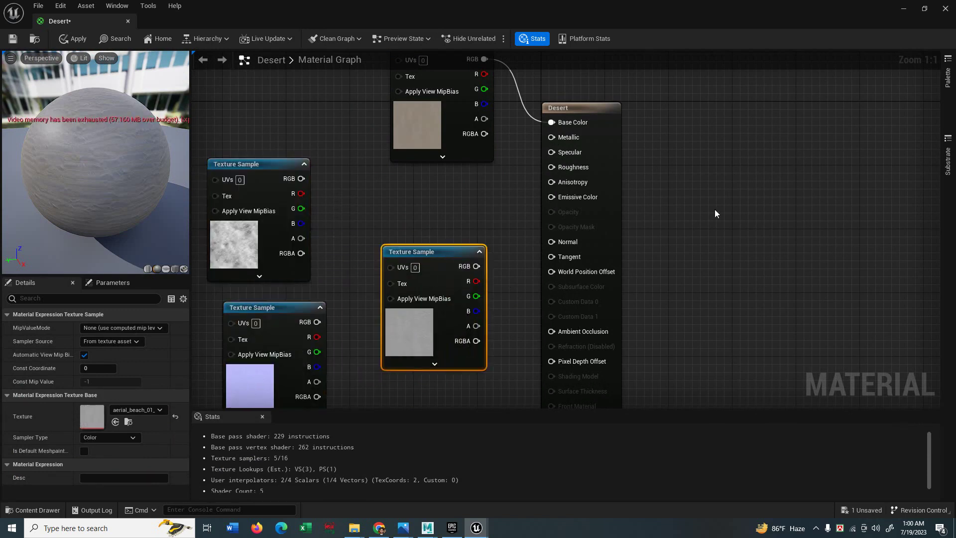
{"action": "right_click_drag", "start_coordinate": [716, 209], "coordinate": [795, 175]}
{"action": "scroll", "coordinate": [783, 172], "scroll_direction": "down", "scroll_amount": 1}
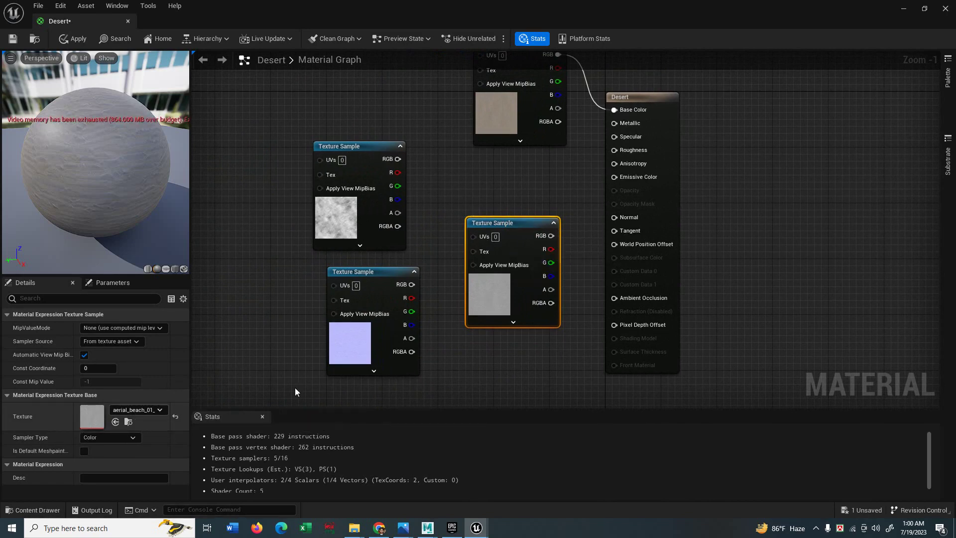
Step: Connect the roughness texture's RGB output to the Desert material's Roughness input and move the material output node farther from the textures
{"action": "left_click_drag", "start_coordinate": [617, 150], "coordinate": [617, 150]}
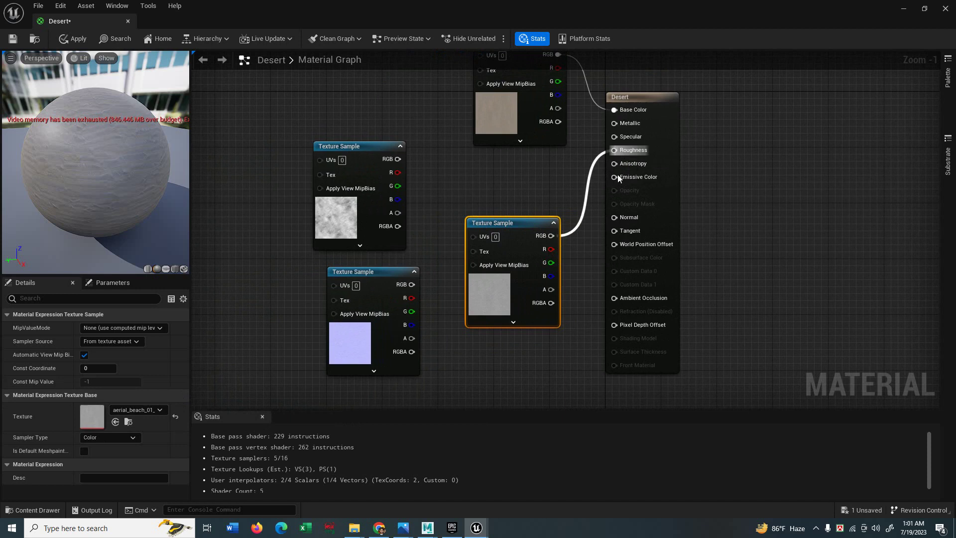
{"action": "left_click_drag", "start_coordinate": [629, 96], "coordinate": [684, 96]}
{"action": "left_click_drag", "start_coordinate": [38, 161], "coordinate": [149, 169]}
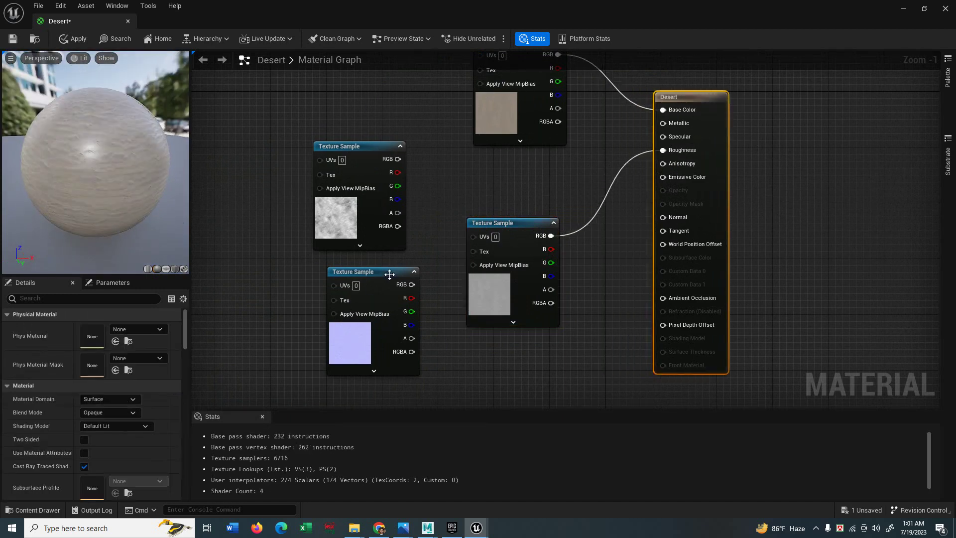
Step: Connect the normal texture's RGB output to the Normal input and arrange the roughness node above the normal node
{"action": "left_click_drag", "start_coordinate": [390, 274], "coordinate": [375, 282]}
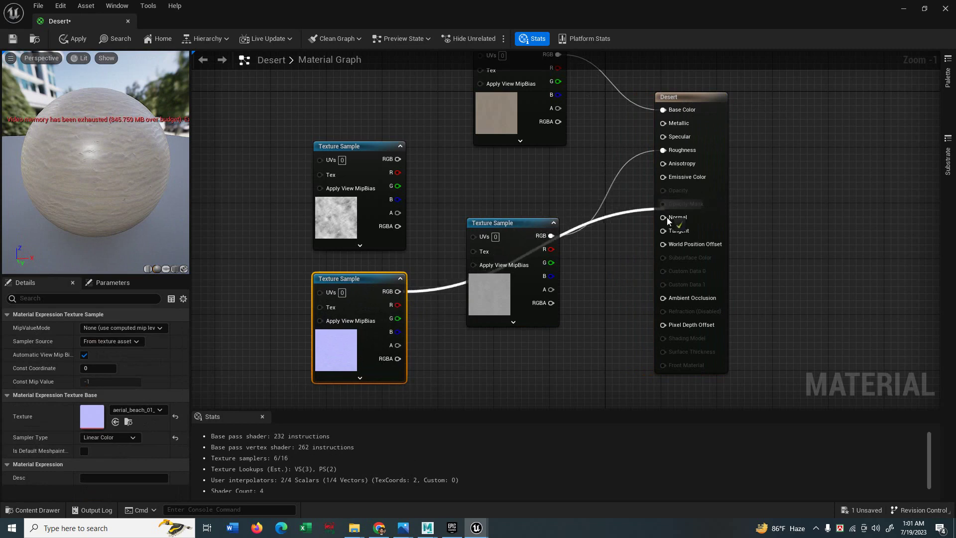
{"action": "left_click_drag", "start_coordinate": [666, 219], "coordinate": [666, 219]}
{"action": "left_click_drag", "start_coordinate": [510, 222], "coordinate": [462, 180]}
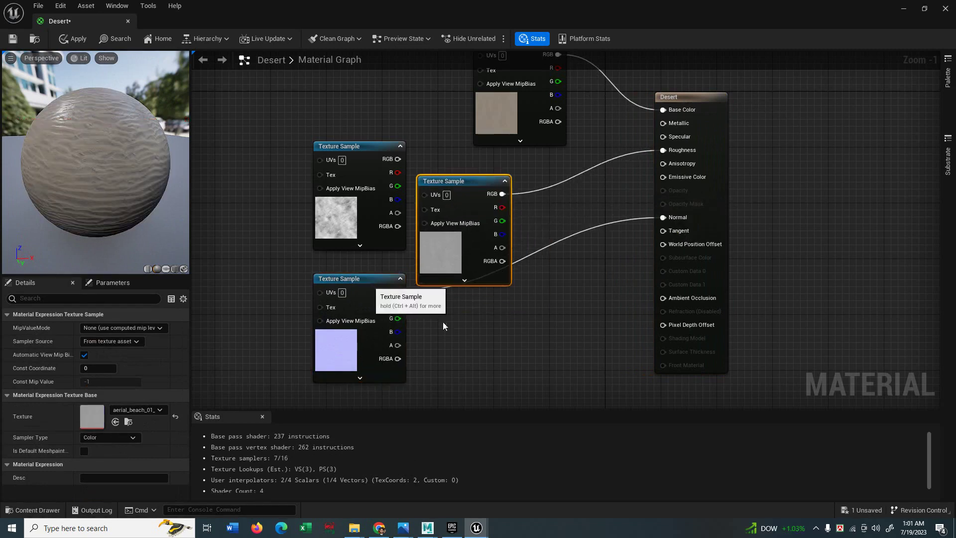
{"action": "left_click_drag", "start_coordinate": [357, 282], "coordinate": [469, 323]}
Step: Delete the unconnected displacement Texture Sample node from the Desert material graph
{"action": "left_click_drag", "start_coordinate": [348, 152], "coordinate": [327, 179]}
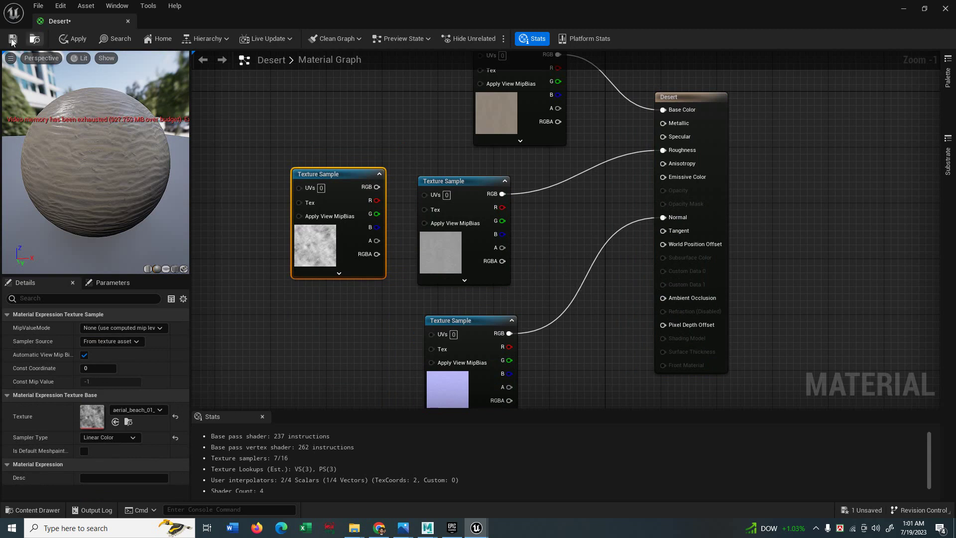
{"action": "left_click_drag", "start_coordinate": [81, 169], "coordinate": [115, 169]}
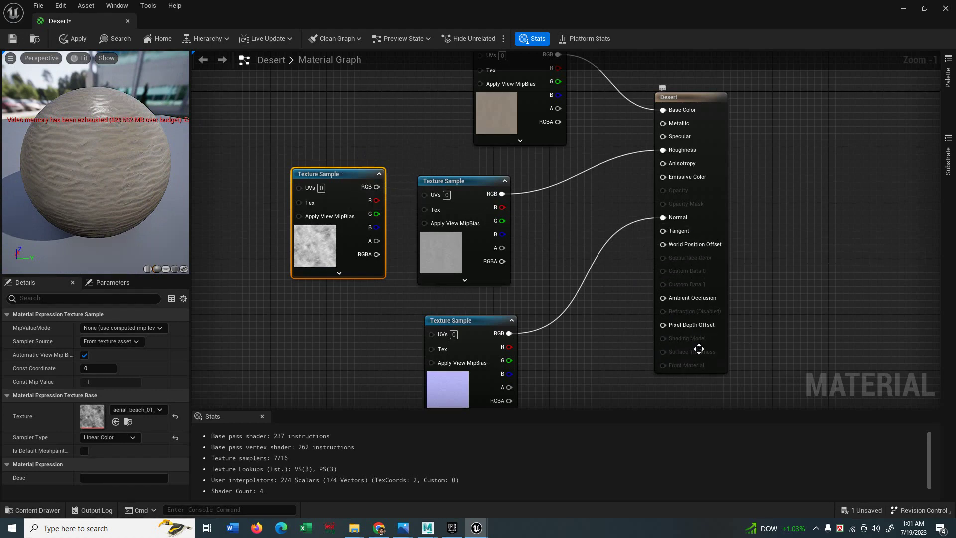
{"action": "key", "text": "Delete"}
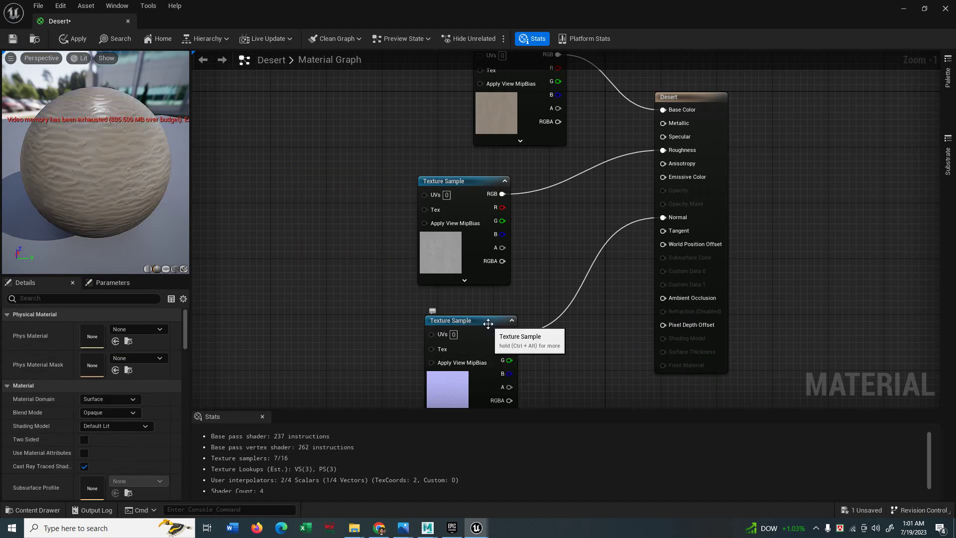
{"action": "scroll", "coordinate": [530, 241], "scroll_direction": "down", "scroll_amount": 2}
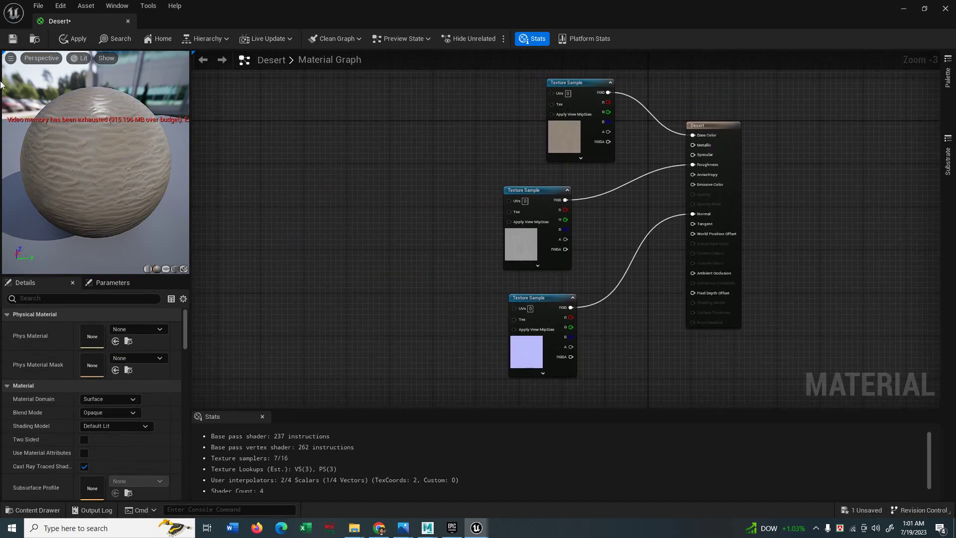
Step: Save the Desert material and close its editor
{"action": "left_click", "coordinate": [13, 39]}
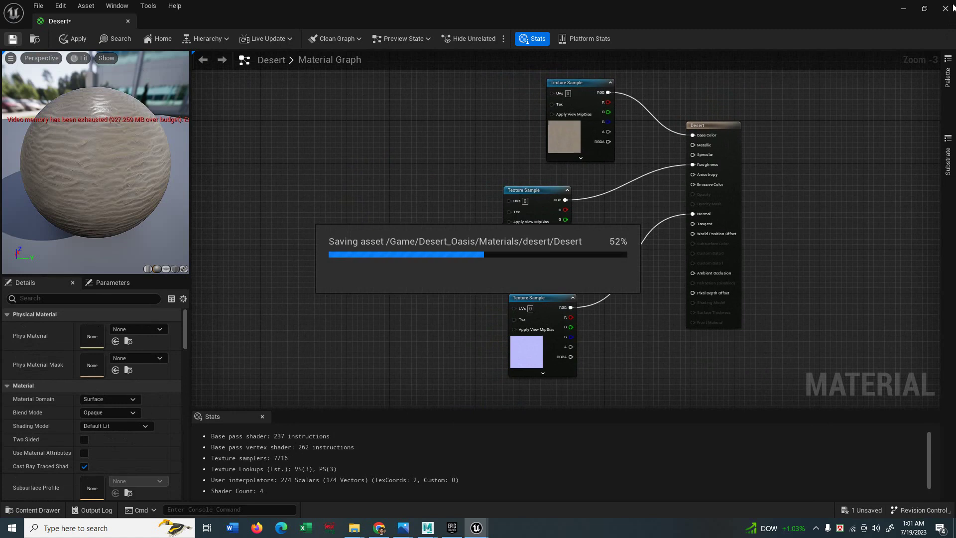
{"action": "left_click", "coordinate": [938, 12]}
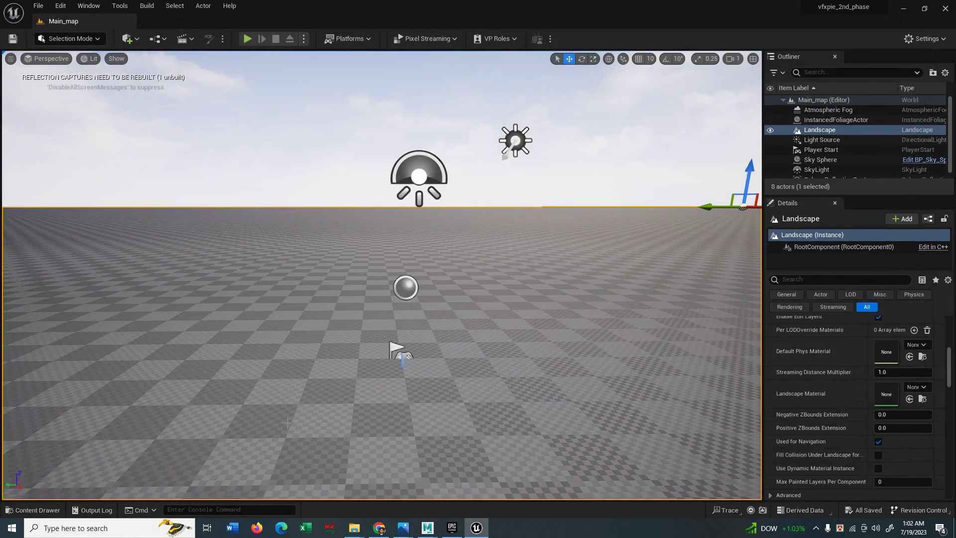
Step: Assign the Desert material from the Materials/desert folder as the Landscape Material of the Landscape actor
{"action": "key", "text": "ctrl+space"}
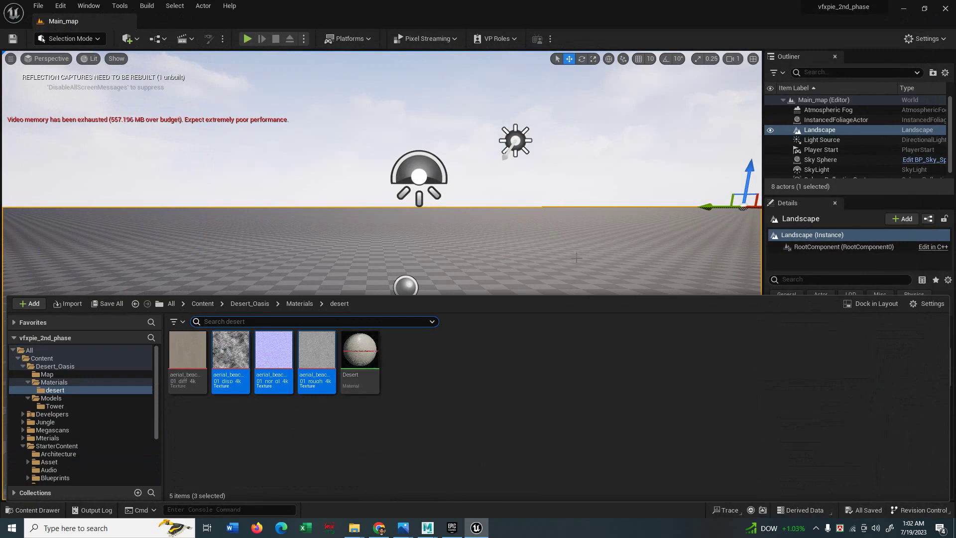
{"action": "left_click", "coordinate": [819, 130]}
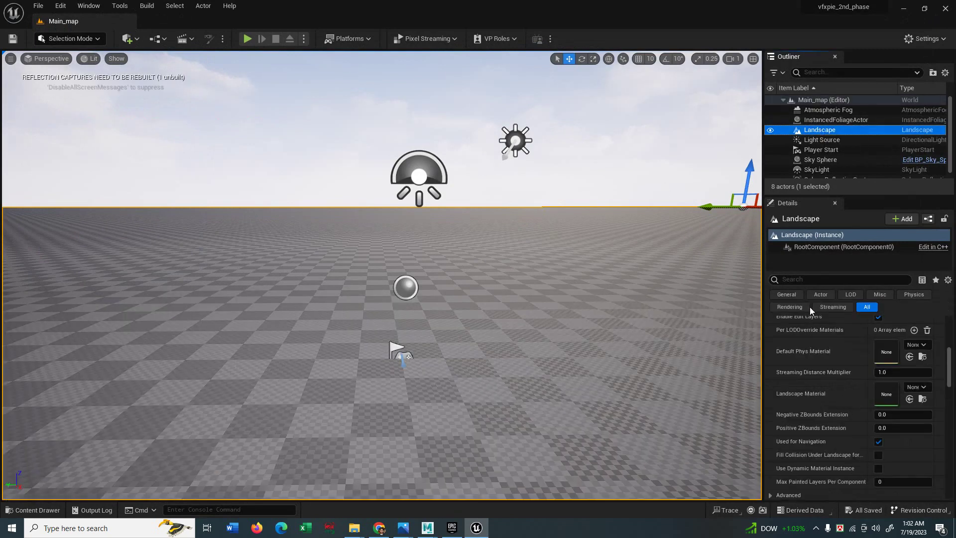
{"action": "scroll", "coordinate": [849, 378], "scroll_direction": "down", "scroll_amount": 1}
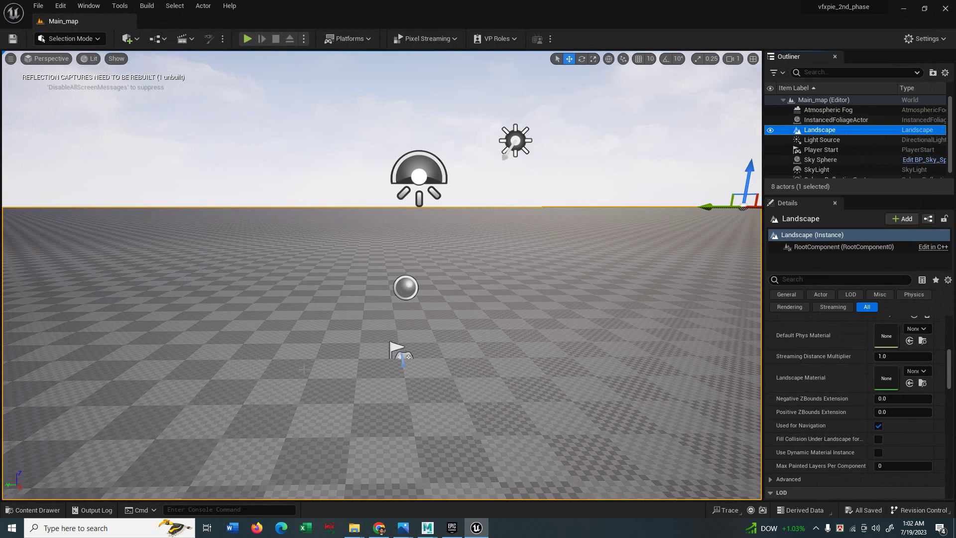
{"action": "key", "text": "ctrl+space"}
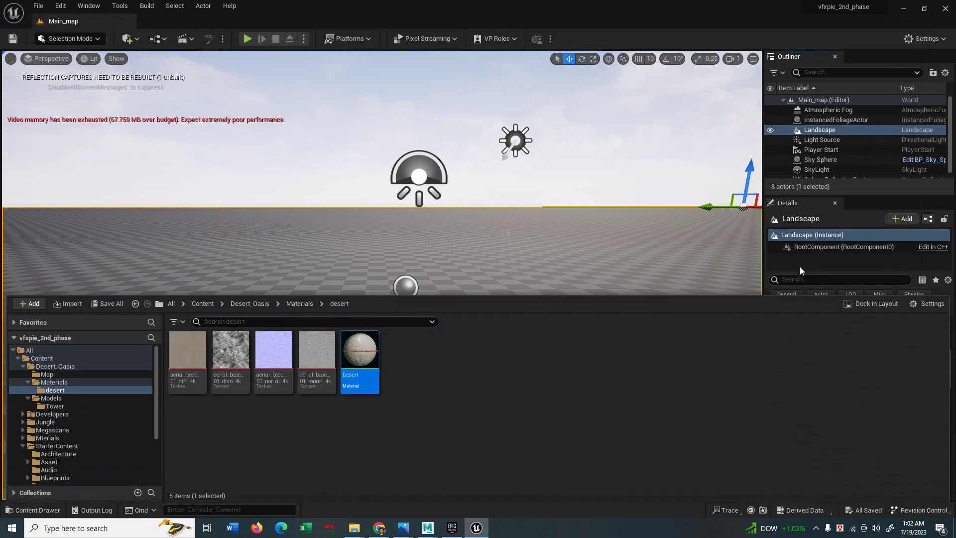
{"action": "left_click", "coordinate": [800, 270]}
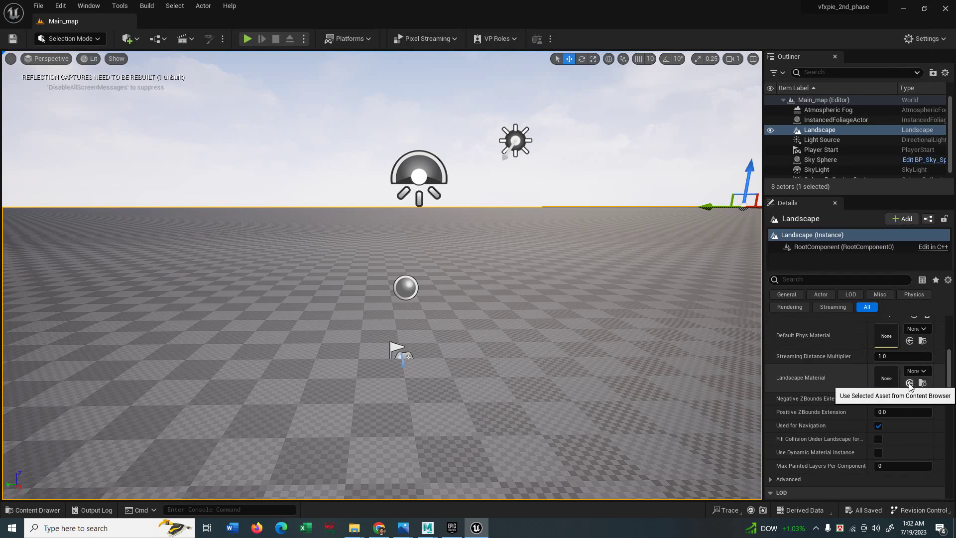
{"action": "left_click", "coordinate": [909, 382]}
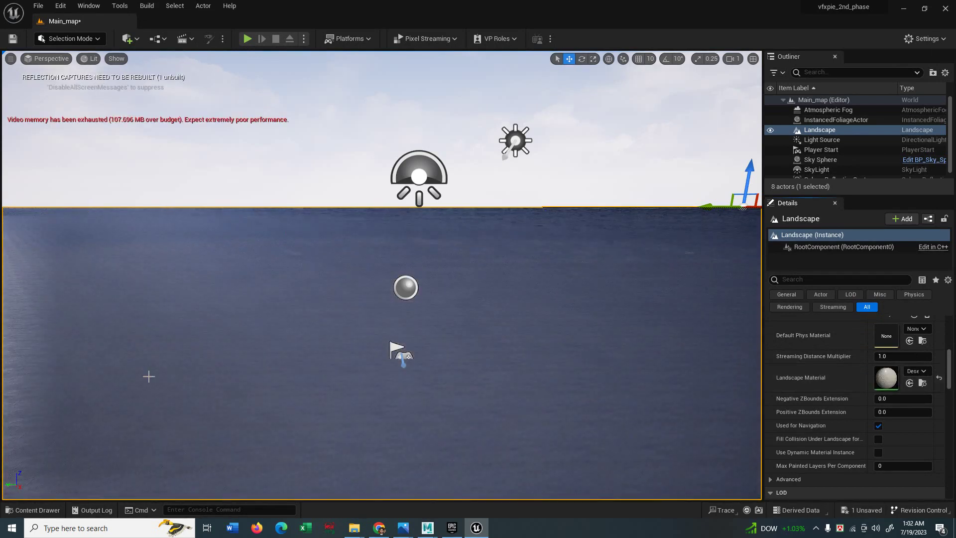
Step: Rotate the directional Light Source by about 28 degrees to redirect the sunlight, and check the sand and sky around the scene
{"action": "middle_click_drag", "start_coordinate": [399, 279], "coordinate": [378, 326]}
{"action": "middle_click_drag", "start_coordinate": [492, 334], "coordinate": [505, 350]}
{"action": "left_click_drag", "start_coordinate": [505, 350], "coordinate": [308, 351]}
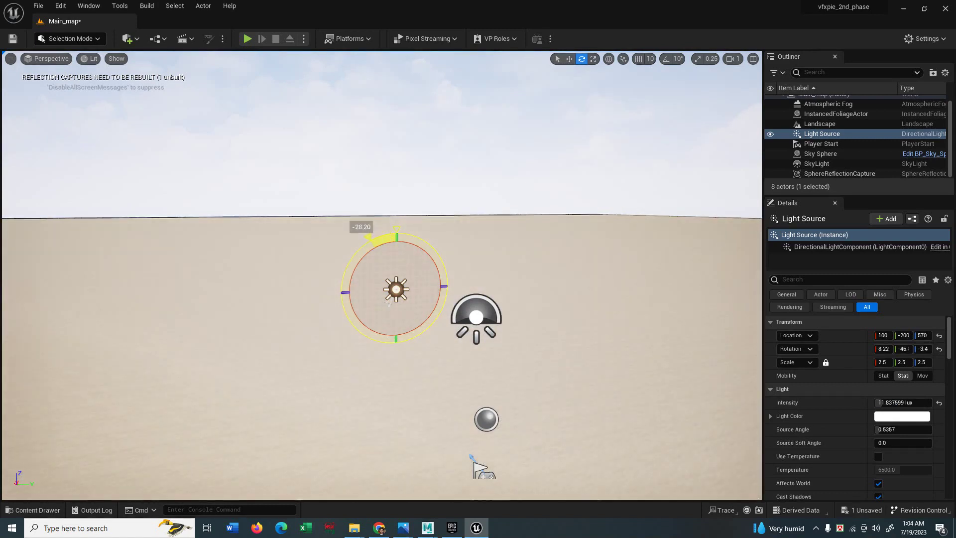
{"action": "left_click_drag", "start_coordinate": [368, 237], "coordinate": [364, 240]}
{"action": "middle_click_drag", "start_coordinate": [282, 227], "coordinate": [315, 299]}
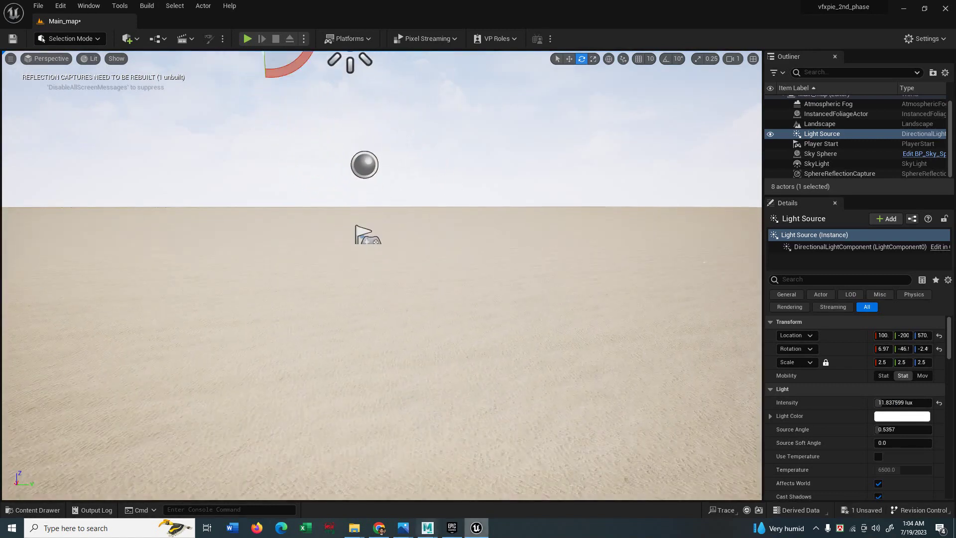
{"action": "right_click_drag", "start_coordinate": [314, 299], "coordinate": [155, 237]}
{"action": "mouse_move", "coordinate": [393, 322]}
{"action": "right_mouse_down"}
{"action": "mouse_move", "coordinate": [391, 329]}
{"action": "mouse_move", "coordinate": [386, 314]}
{"action": "right_mouse_up"}
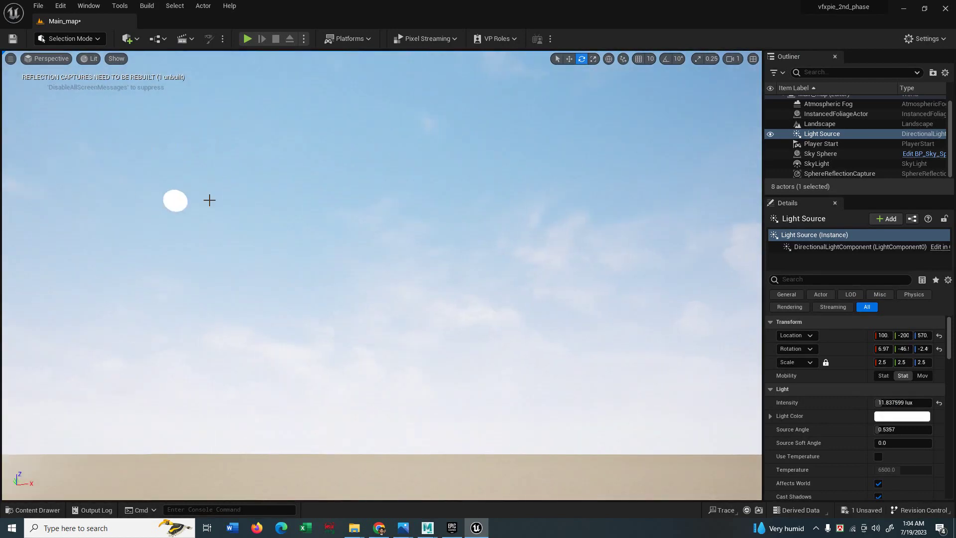
{"action": "scroll", "coordinate": [549, 300], "scroll_direction": "down", "scroll_amount": 5}
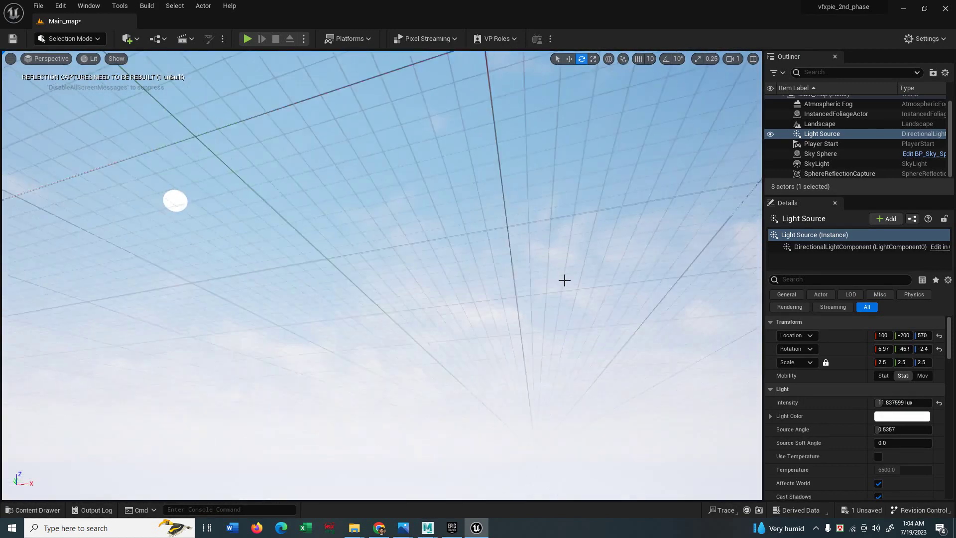
{"action": "middle_click_drag", "start_coordinate": [563, 280], "coordinate": [563, 224]}
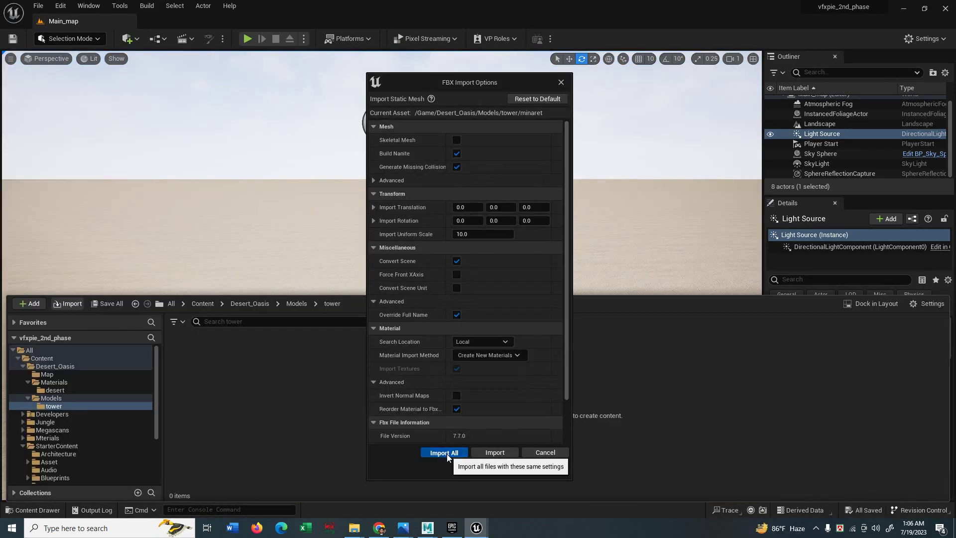
Step: Import all of the minaret FBX into the Models/tower folder with Build Nanite on and an import uniform scale of 10
{"action": "left_click", "coordinate": [438, 452]}
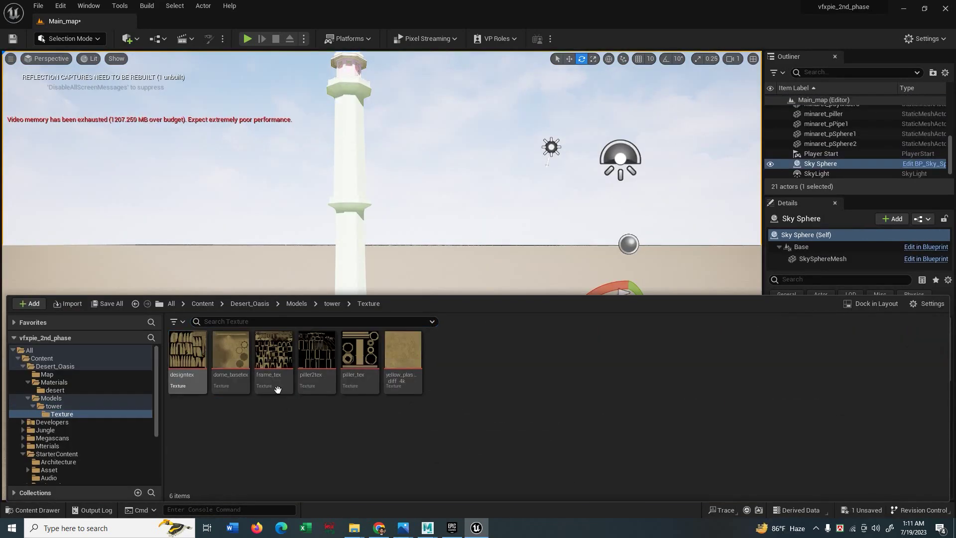
Step: Apply the piller_tex texture to the minaret shaft and designtex to the perforated windows of its upper chamber
{"action": "left_click_drag", "start_coordinate": [360, 351], "coordinate": [350, 231]}
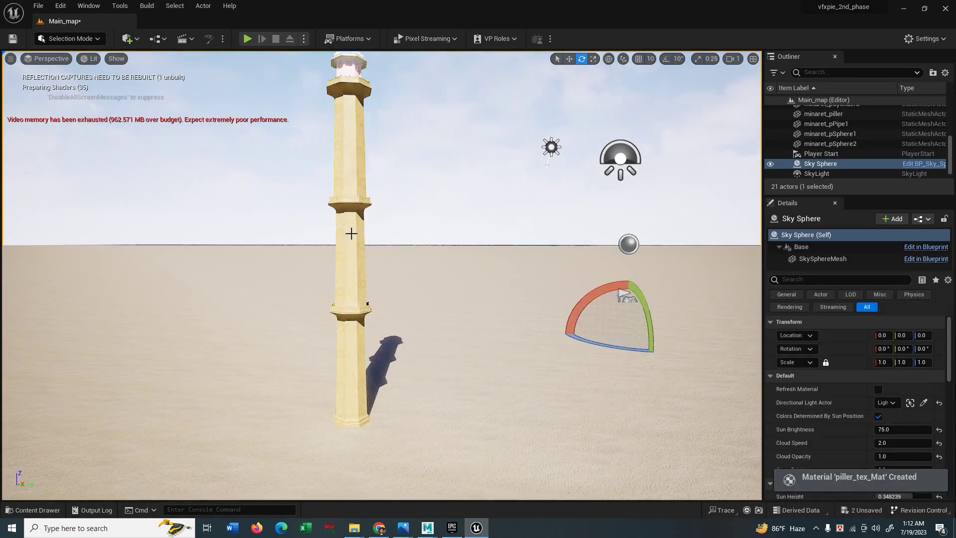
{"action": "left_click_drag", "start_coordinate": [187, 351], "coordinate": [393, 239]}
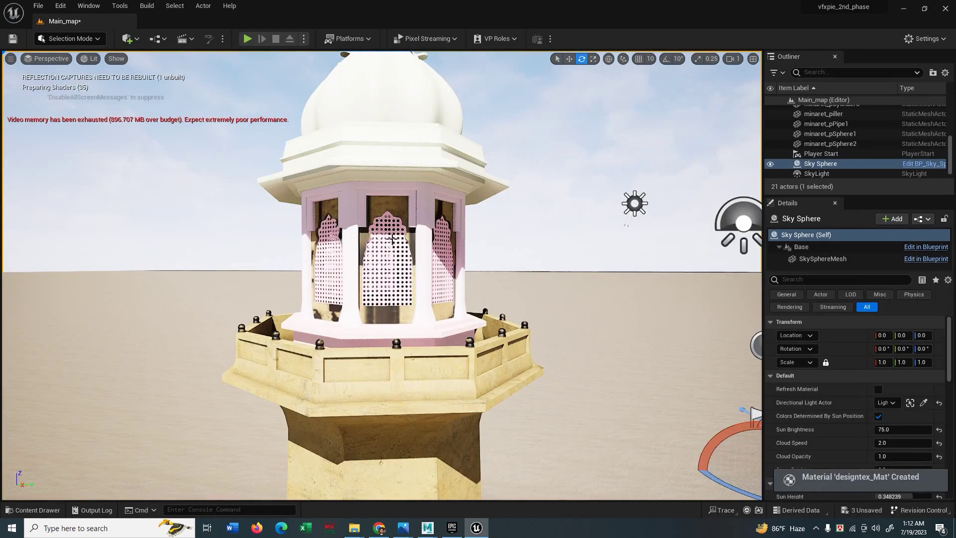
{"action": "left_click", "coordinate": [32, 509]}
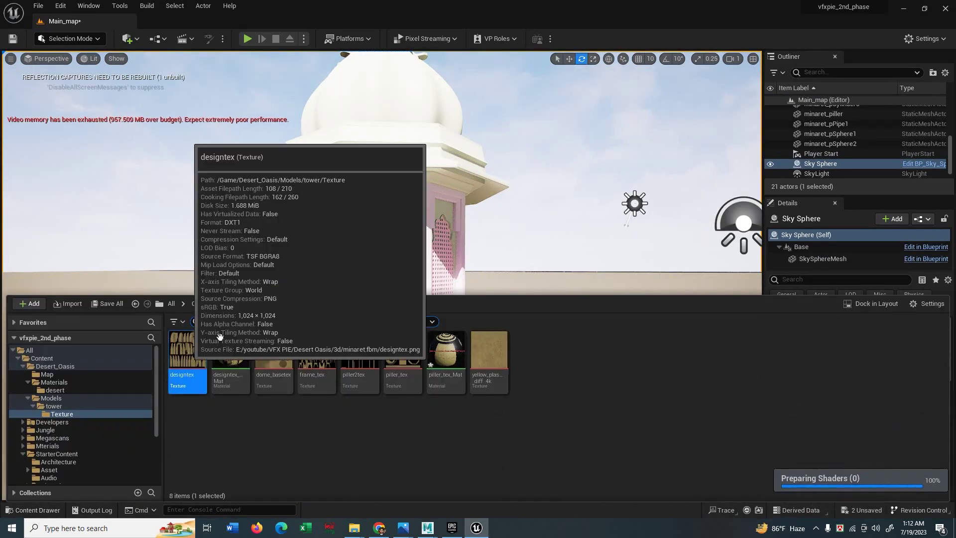
{"action": "scroll", "coordinate": [103, 458], "scroll_direction": "up", "scroll_amount": 3}
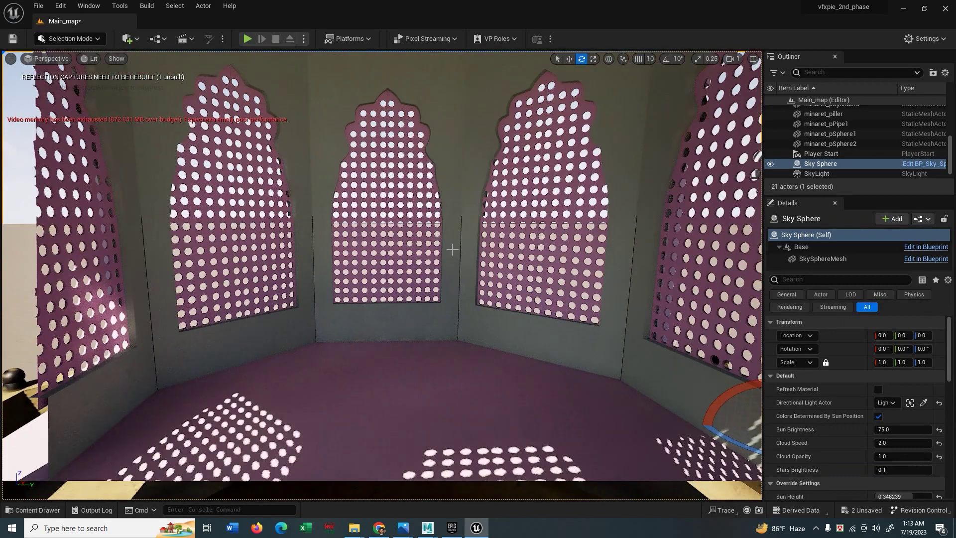
{"action": "left_click", "coordinate": [32, 510]}
{"action": "left_click_drag", "start_coordinate": [273, 352], "coordinate": [387, 229]}
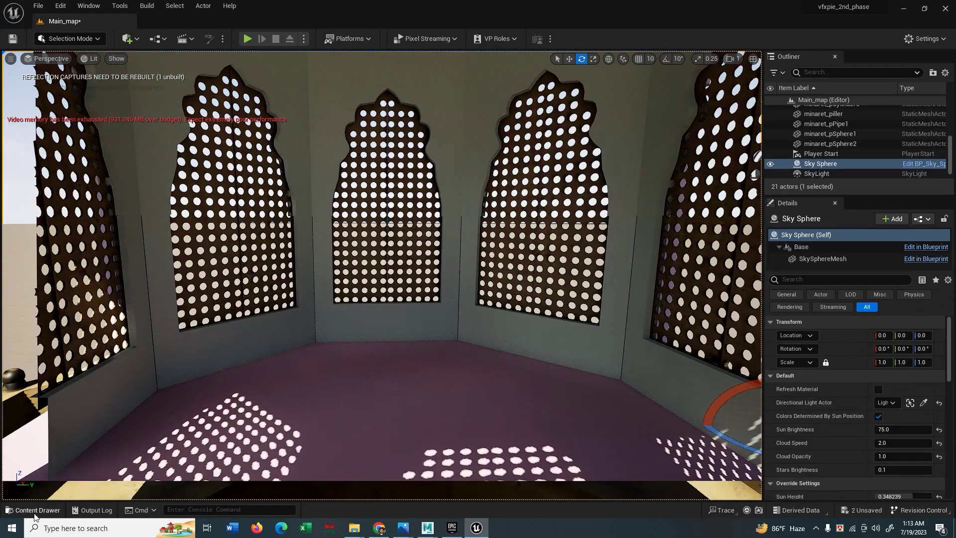
Step: Texture the minaret's top, using dome_basetex on the dome, a matching sandy material on its cap and piller2tex on the window pillars
{"action": "left_click", "coordinate": [32, 510]}
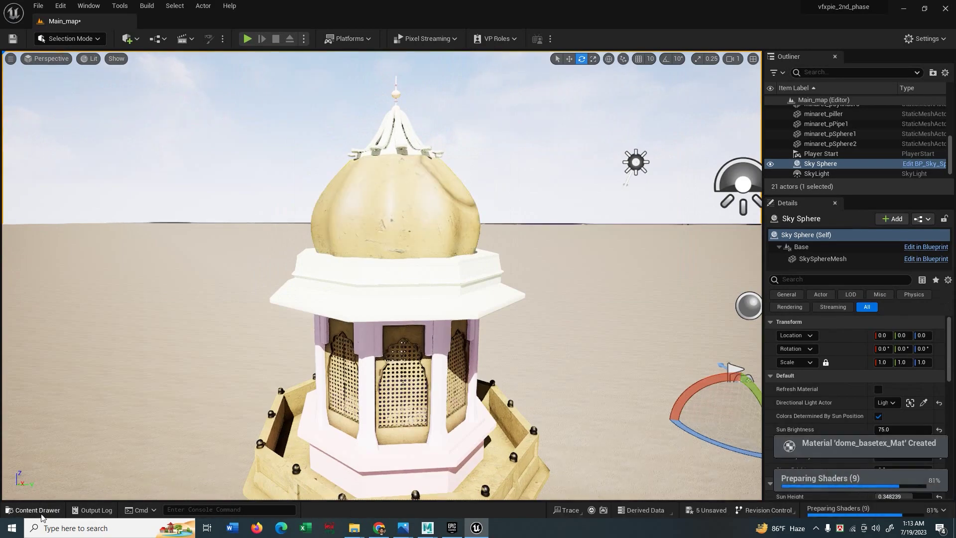
{"action": "left_click", "coordinate": [37, 511]}
{"action": "left_click_drag", "start_coordinate": [618, 351], "coordinate": [393, 140]}
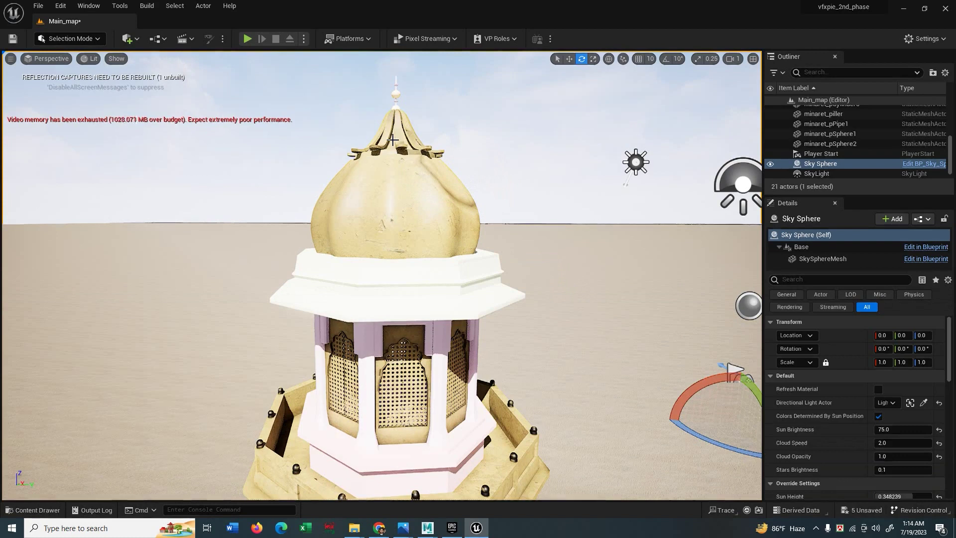
{"action": "left_click", "coordinate": [32, 510]}
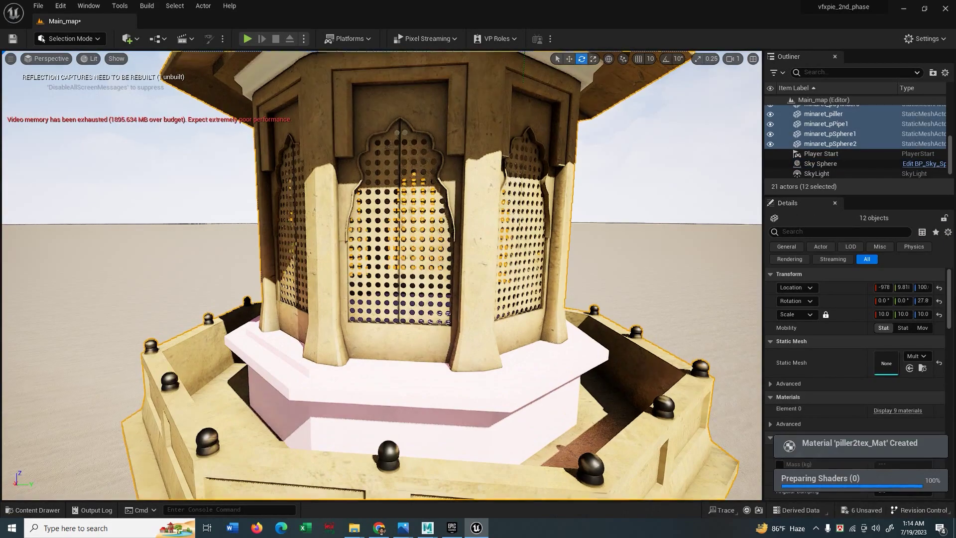
{"action": "left_click", "coordinate": [33, 510]}
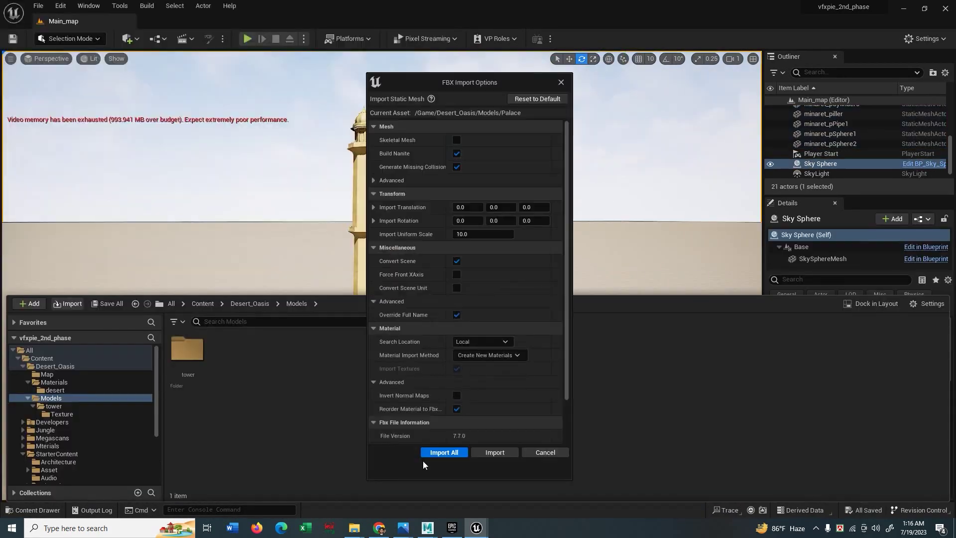
Step: Try to import the Palace FBX into the Models folder at uniform scale 10 and clean up its three aiStandardSurface materials
{"action": "left_click", "coordinate": [439, 452]}
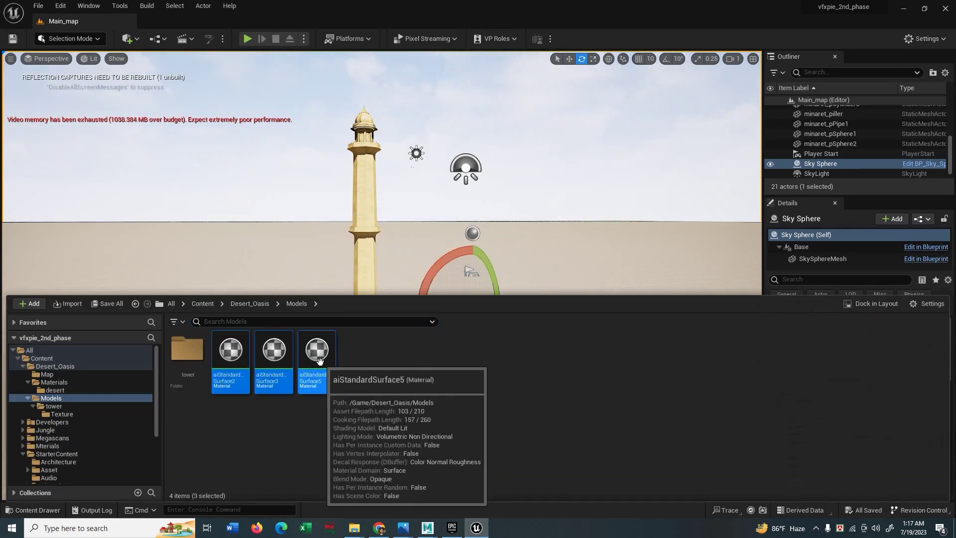
{"action": "right_click", "coordinate": [318, 355]}
{"action": "left_click", "coordinate": [350, 381]}
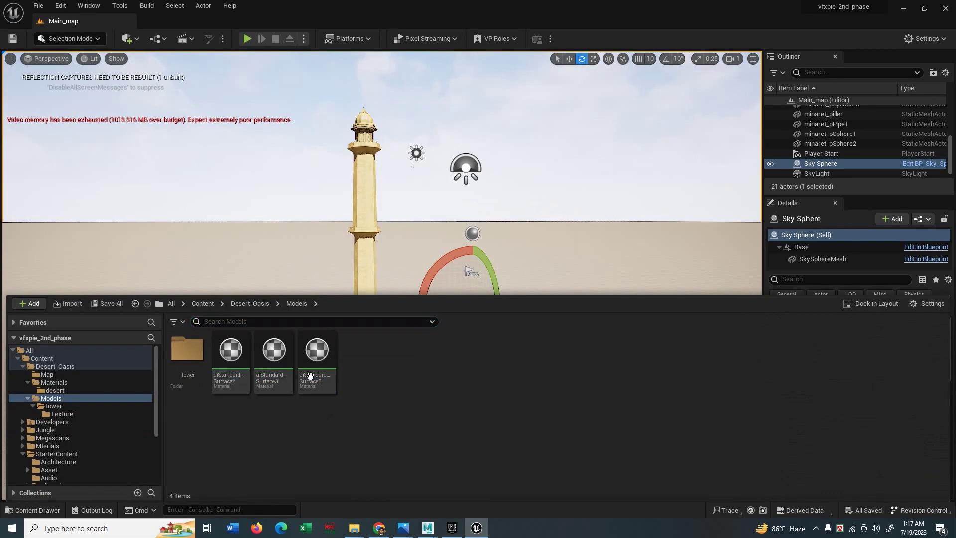
{"action": "left_click_drag", "start_coordinate": [233, 374], "coordinate": [282, 413]}
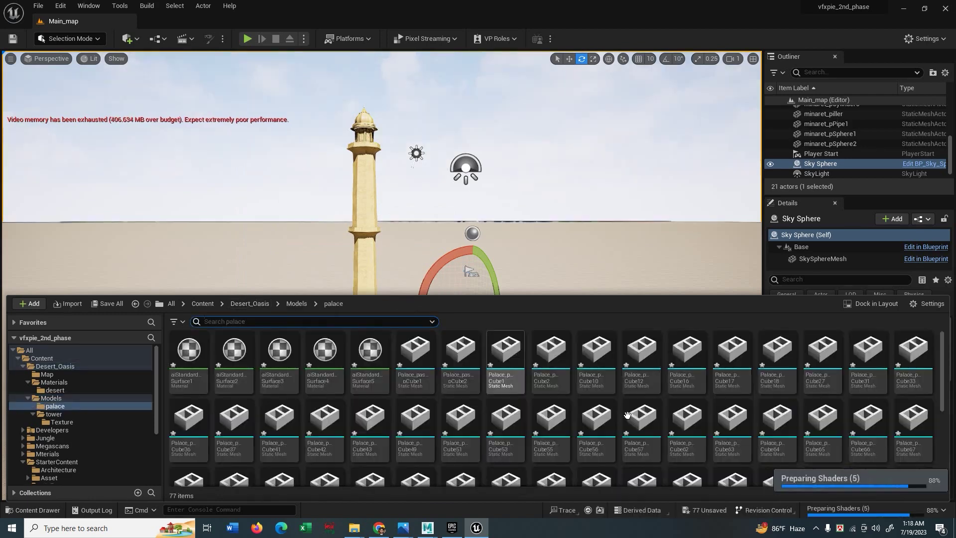
Step: Save all the imported Palace meshes and materials in the Models/palace folder
{"action": "left_click", "coordinate": [107, 304]}
{"action": "left_click", "coordinate": [547, 378]}
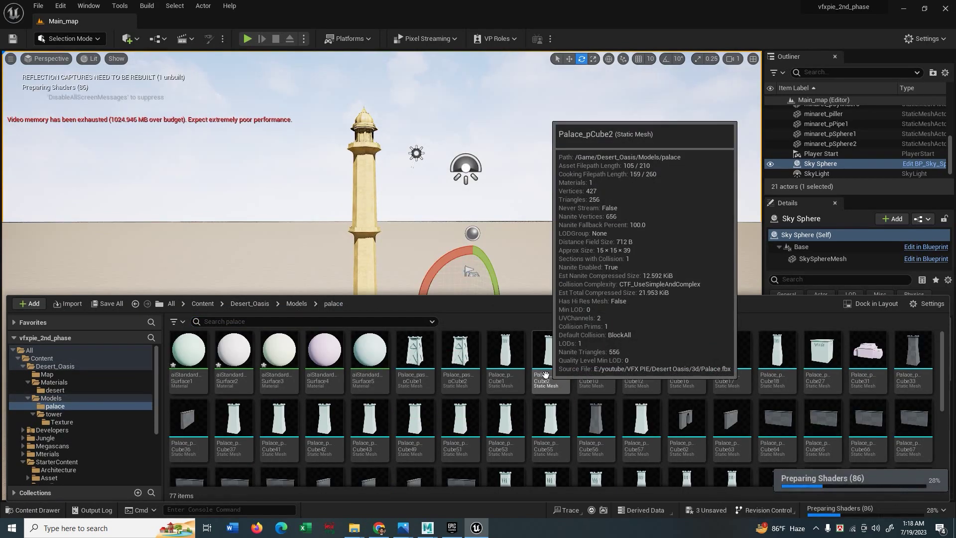
Step: Place all the imported palace meshes in the level together and set their scale to 5
{"action": "left_click", "coordinate": [412, 370]}
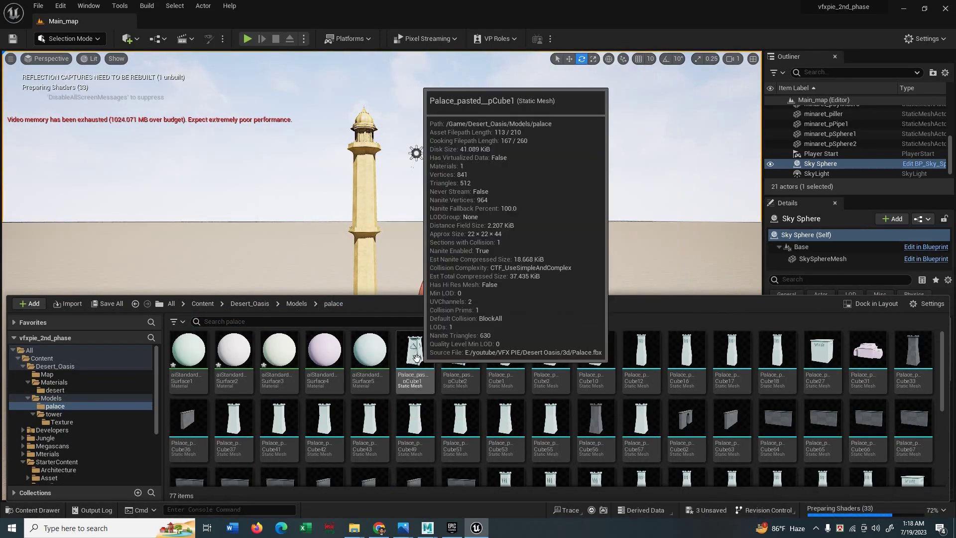
{"action": "scroll", "coordinate": [622, 388], "scroll_direction": "down", "scroll_amount": 5}
{"action": "left_click", "coordinate": [551, 448], "text": "shift"}
{"action": "scroll", "coordinate": [701, 464], "scroll_direction": "up", "scroll_amount": 5}
{"action": "left_click_drag", "start_coordinate": [421, 366], "coordinate": [620, 355]}
{"action": "type", "text": "5"}
{"action": "key", "text": "Return"}
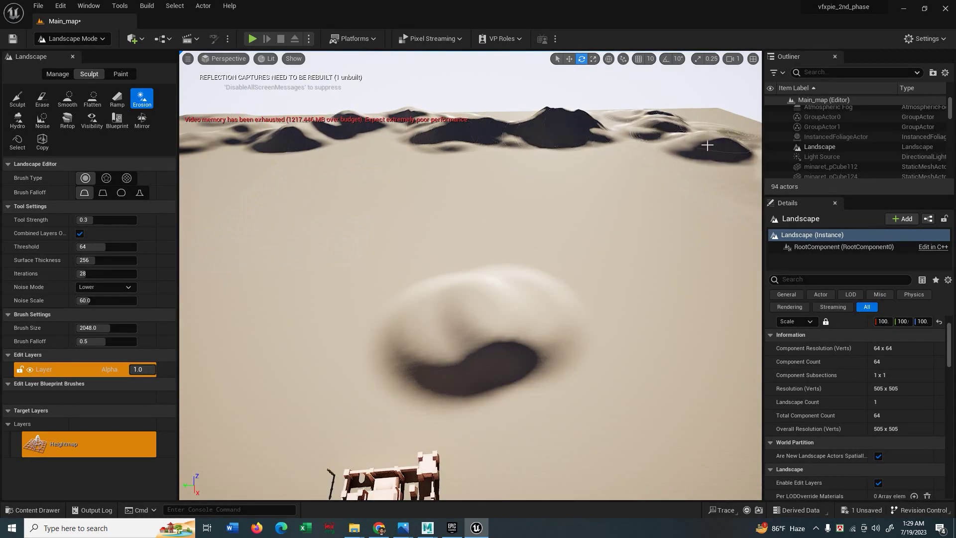
Step: Sculpt a raised dune in the sand beside the palace with a 2048 brush at strength 0.3
{"action": "left_click", "coordinate": [17, 99]}
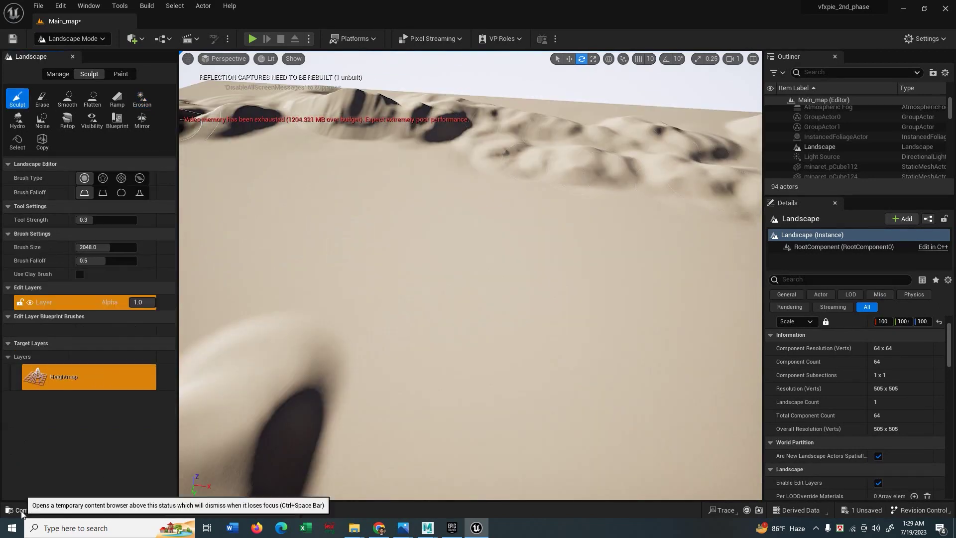
{"action": "left_click", "coordinate": [22, 511]}
{"action": "left_click", "coordinate": [108, 403]}
{"action": "left_click", "coordinate": [564, 379]}
{"action": "right_click_drag", "start_coordinate": [407, 199], "coordinate": [393, 169]}
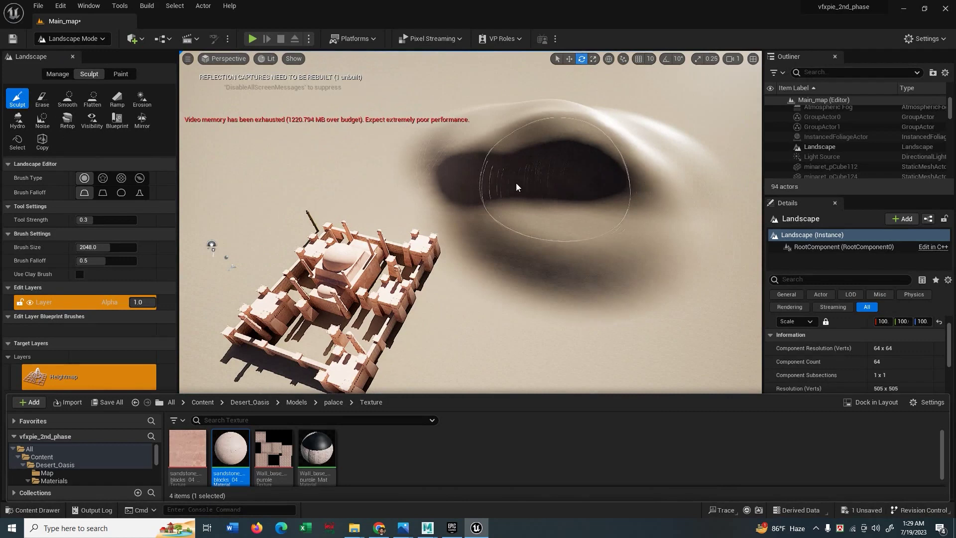
{"action": "left_click_drag", "start_coordinate": [517, 187], "coordinate": [618, 283]}
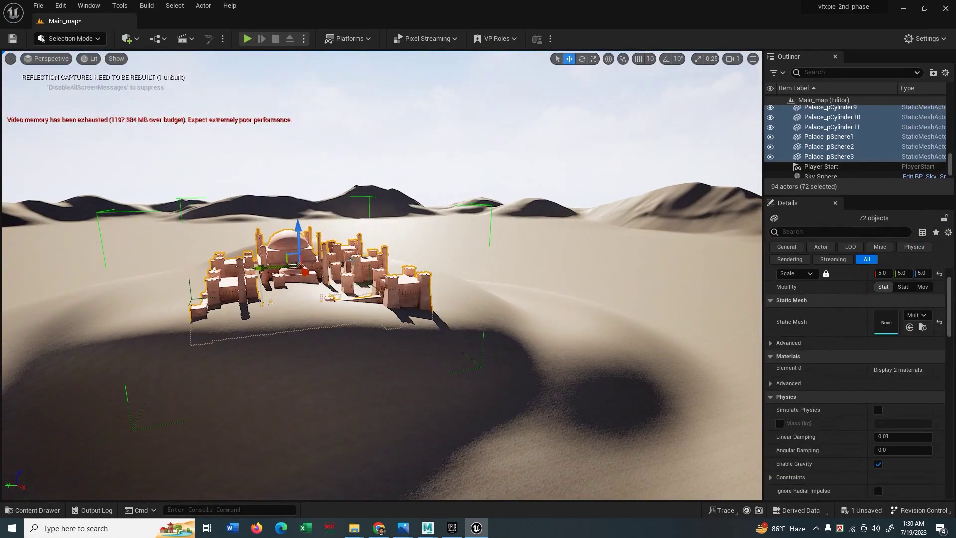
Step: Lower the palace slightly and flatten the terrain around it into a broad plateau with a 2048 brush at strength 0.3
{"action": "left_click_drag", "start_coordinate": [288, 204], "coordinate": [287, 214]}
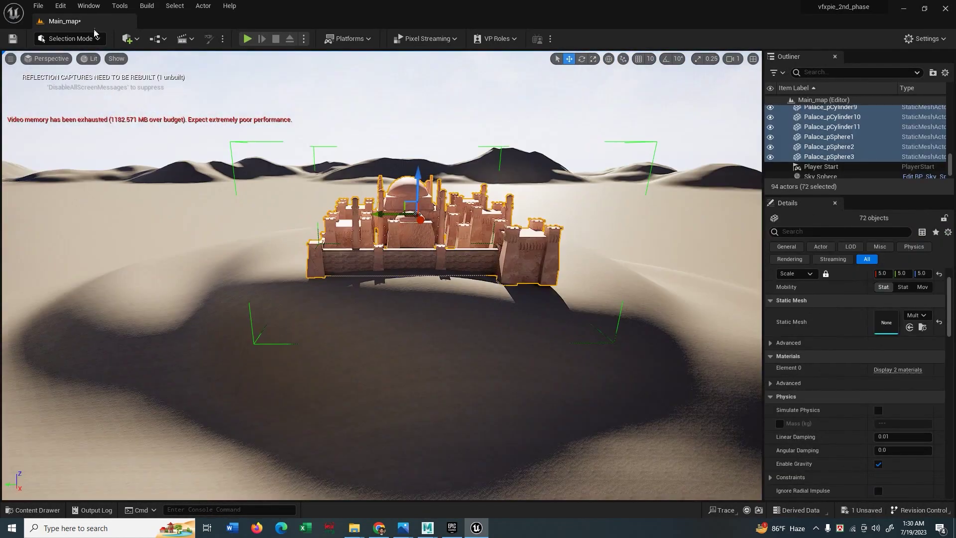
{"action": "left_click", "coordinate": [91, 38]}
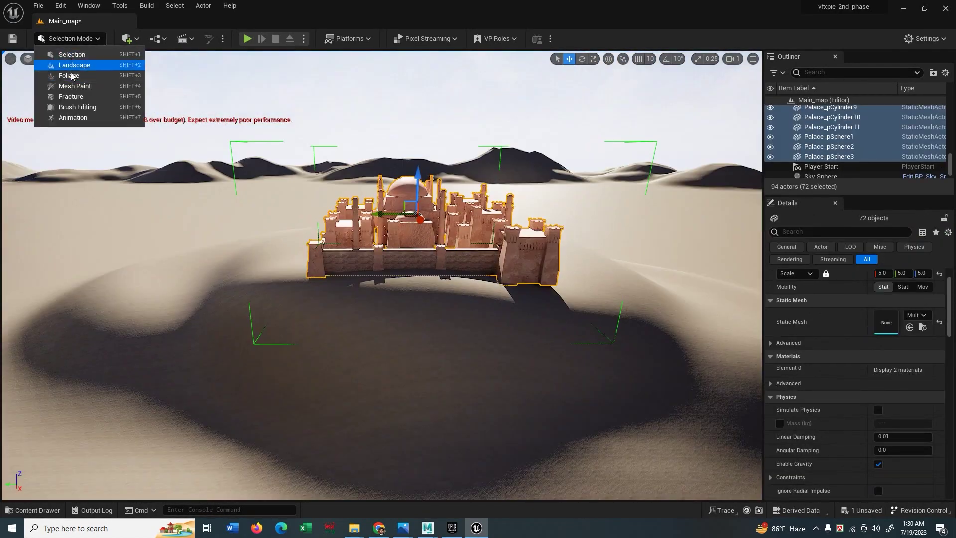
{"action": "left_click", "coordinate": [74, 65]}
{"action": "left_click", "coordinate": [97, 101]}
{"action": "left_click_drag", "start_coordinate": [498, 299], "coordinate": [711, 264]}
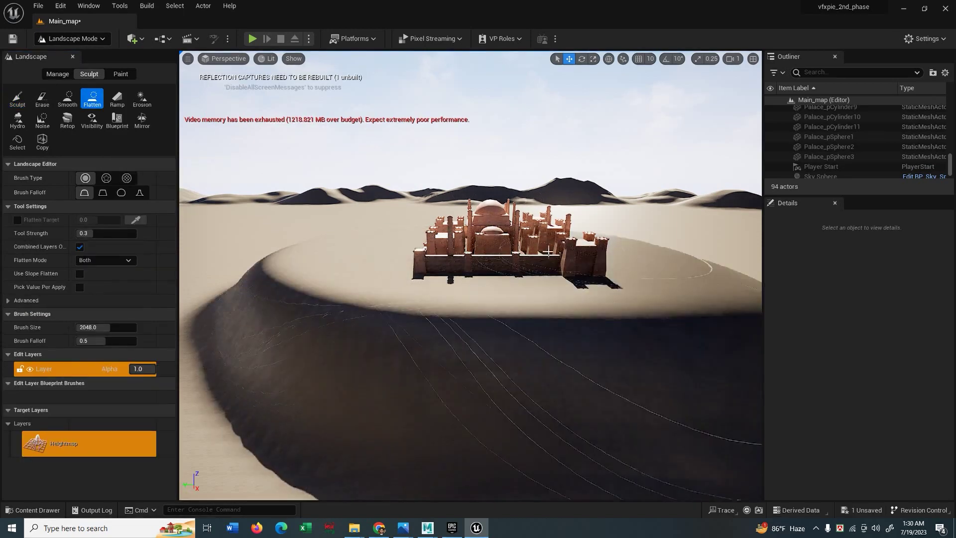
{"action": "right_click_drag", "start_coordinate": [711, 265], "coordinate": [648, 299]}
{"action": "right_click_drag", "start_coordinate": [548, 299], "coordinate": [441, 274]}
Step: Raise the whole palace slightly above the flattened plateau
{"action": "left_click", "coordinate": [73, 39]}
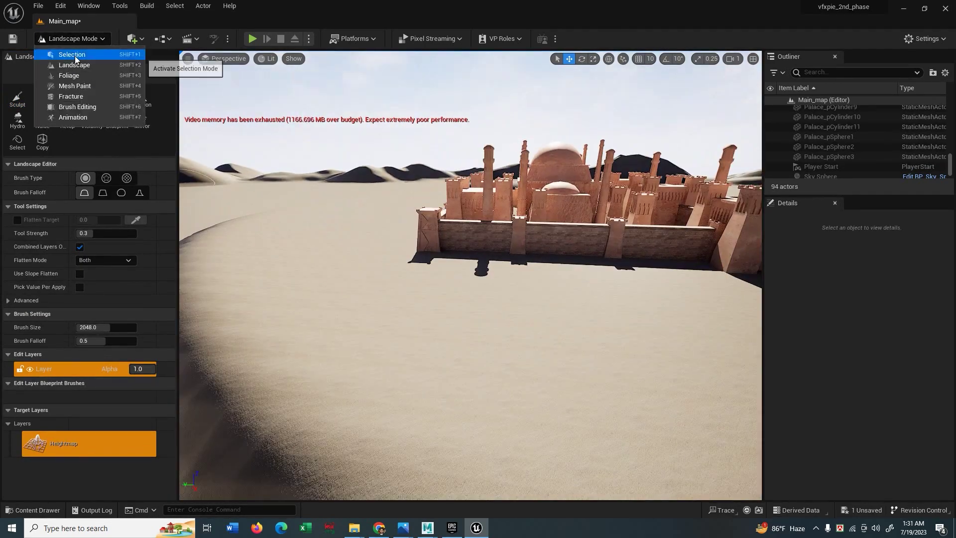
{"action": "left_click", "coordinate": [73, 54]}
{"action": "left_click_drag", "start_coordinate": [512, 132], "coordinate": [512, 125]}
{"action": "left_click", "coordinate": [562, 94]}
{"action": "mouse_move", "coordinate": [349, 299]}
{"action": "right_mouse_down"}
{"action": "mouse_move", "coordinate": [427, 340]}
{"action": "mouse_move", "coordinate": [527, 298]}
{"action": "mouse_move", "coordinate": [513, 184]}
{"action": "right_mouse_up"}
{"action": "left_click", "coordinate": [473, 147]}
{"action": "key", "text": "e"}
Step: Flatten the steep sand slope in front of the palace with the landscape Flatten tool
{"action": "left_click", "coordinate": [73, 39]}
{"action": "left_click", "coordinate": [73, 65]}
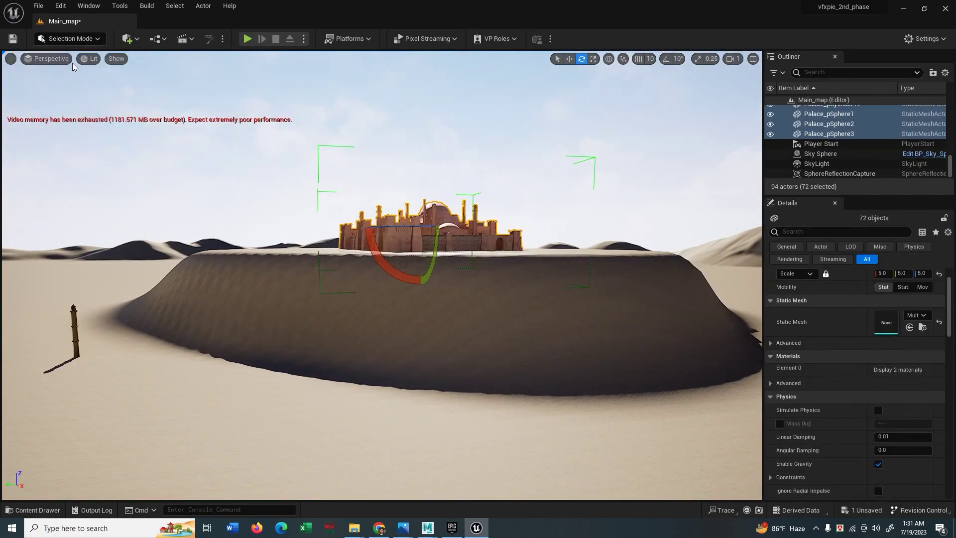
{"action": "left_click", "coordinate": [18, 98]}
{"action": "right_click_drag", "start_coordinate": [448, 298], "coordinate": [459, 259]}
{"action": "left_click", "coordinate": [93, 99]}
{"action": "mouse_move", "coordinate": [498, 344]}
{"action": "left_mouse_down"}
{"action": "mouse_move", "coordinate": [457, 286]}
{"action": "mouse_move", "coordinate": [285, 301]}
{"action": "left_mouse_up"}
Step: Sculpt a raised crescent-shaped ridge across the sand in front of the palace with a 2048 brush
{"action": "left_click", "coordinate": [17, 99]}
{"action": "left_click_drag", "start_coordinate": [324, 329], "coordinate": [498, 342]}
{"action": "right_click_drag", "start_coordinate": [498, 341], "coordinate": [513, 339]}
{"action": "left_click_drag", "start_coordinate": [512, 339], "coordinate": [667, 318]}
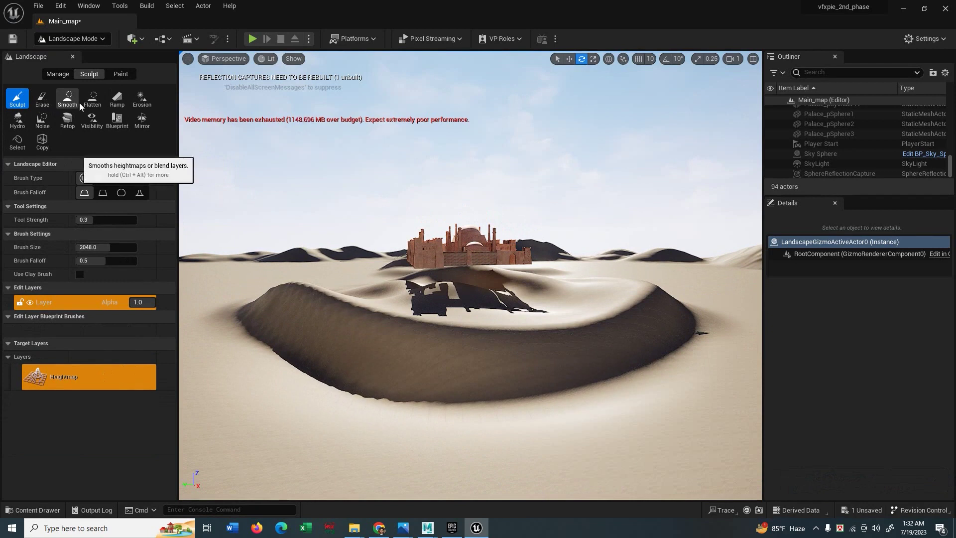
Step: Flatten the uneven ground beneath the palace and undo the last stroke
{"action": "left_click", "coordinate": [92, 99]}
{"action": "mouse_move", "coordinate": [455, 298]}
{"action": "left_mouse_down"}
{"action": "mouse_move", "coordinate": [518, 294]}
{"action": "mouse_move", "coordinate": [517, 273]}
{"action": "left_mouse_up"}
{"action": "scroll", "coordinate": [518, 294], "scroll_direction": "down", "scroll_amount": 2}
{"action": "key", "text": "ctrl+z"}
{"action": "right_click_drag", "start_coordinate": [457, 297], "coordinate": [457, 314]}
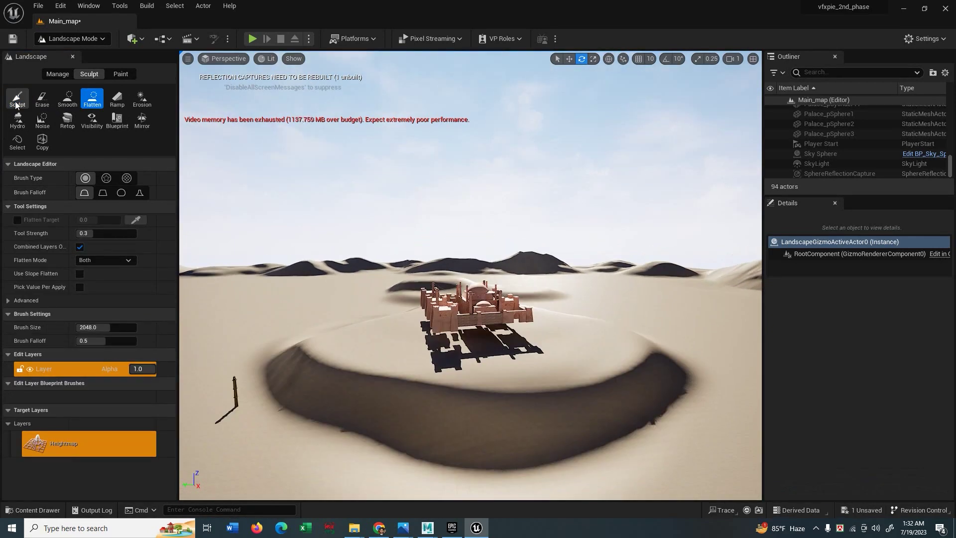
Step: Lower the whole palace so its walls rest on the sand, and clear its selection
{"action": "left_click", "coordinate": [72, 39]}
{"action": "left_click", "coordinate": [73, 53]}
{"action": "left_click", "coordinate": [393, 314]}
{"action": "key", "text": "w"}
{"action": "left_click_drag", "start_coordinate": [385, 279], "coordinate": [385, 299]}
{"action": "right_click_drag", "start_coordinate": [389, 368], "coordinate": [395, 388]}
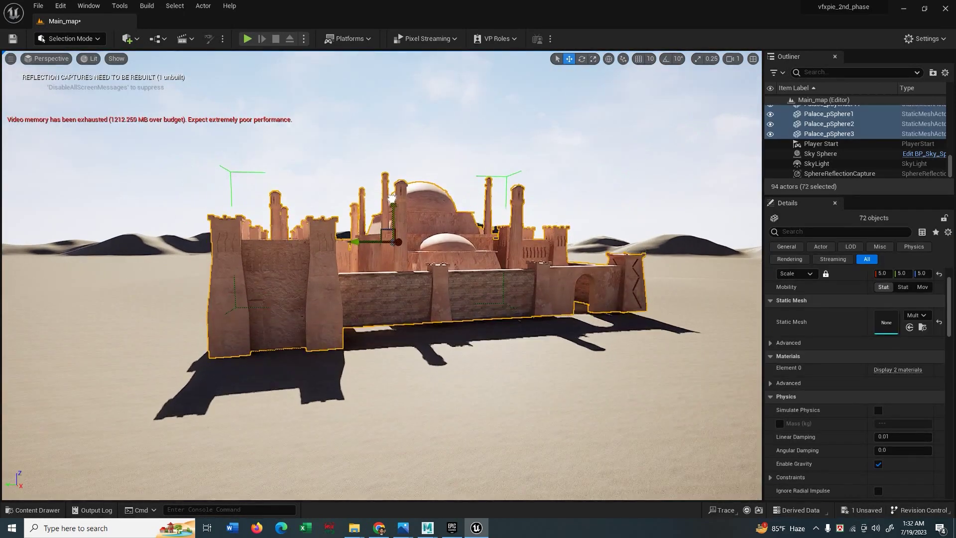
{"action": "left_click", "coordinate": [343, 164]}
Step: Sculpt irregular dunes along the slope in front of the palace with a brush size of about 569
{"action": "scroll", "coordinate": [344, 199], "scroll_direction": "down", "scroll_amount": 6}
{"action": "right_click_drag", "start_coordinate": [299, 279], "coordinate": [269, 284]}
{"action": "scroll", "coordinate": [156, 293], "scroll_direction": "up", "scroll_amount": 2}
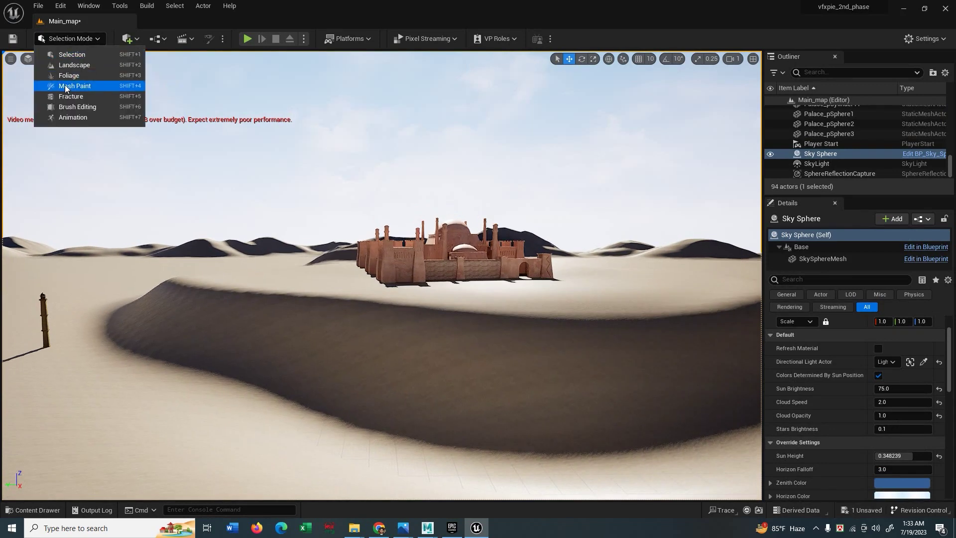
{"action": "left_click", "coordinate": [68, 64]}
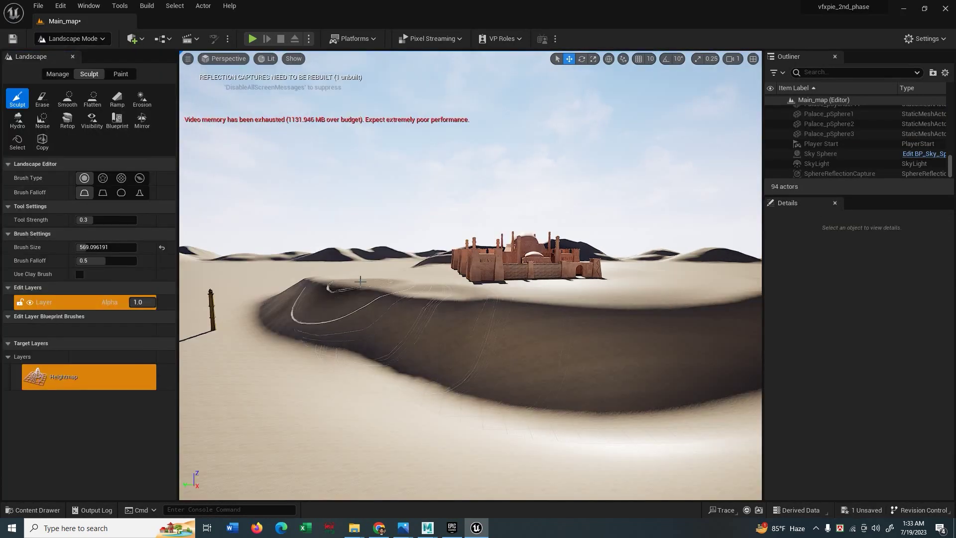
{"action": "mouse_move", "coordinate": [448, 310]}
{"action": "left_mouse_down"}
{"action": "mouse_move", "coordinate": [652, 323]}
{"action": "mouse_move", "coordinate": [702, 314]}
{"action": "left_mouse_up"}
{"action": "right_click_drag", "start_coordinate": [702, 313], "coordinate": [757, 329]}
{"action": "left_click_drag", "start_coordinate": [513, 294], "coordinate": [557, 249]}
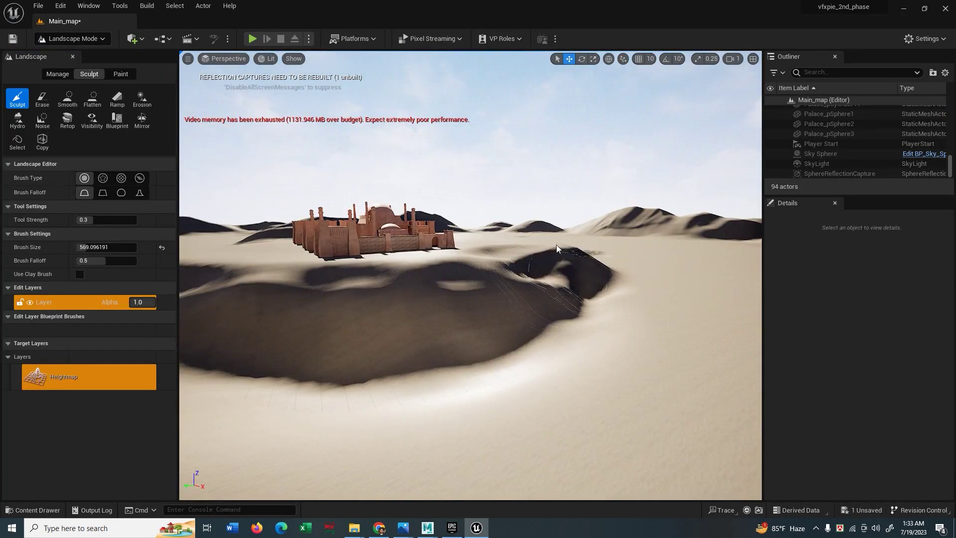
Step: Continue sculpting uneven ridges around the side and front edges of the palace plateau at strength 0.3
{"action": "left_click_drag", "start_coordinate": [226, 269], "coordinate": [199, 286]}
{"action": "right_click_drag", "start_coordinate": [299, 298], "coordinate": [269, 319]}
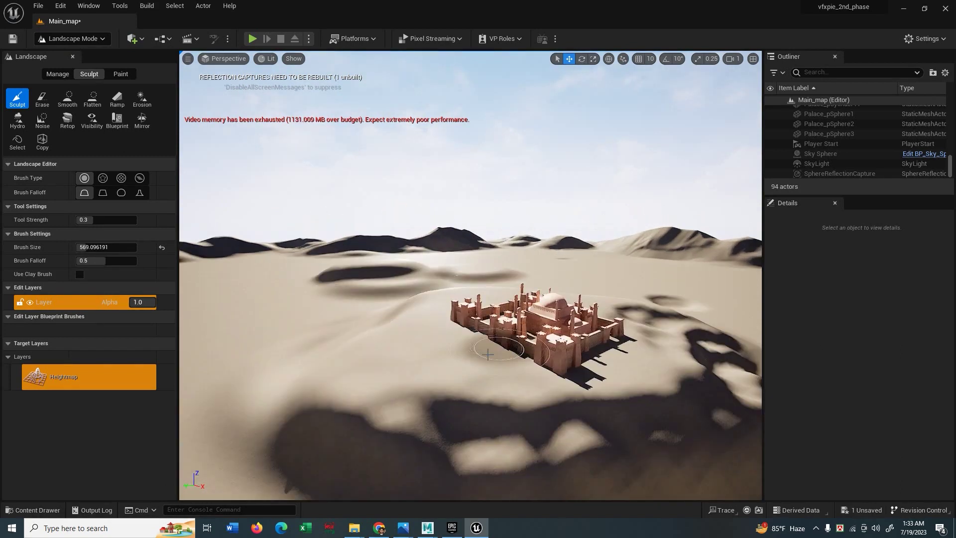
{"action": "mouse_move", "coordinate": [424, 438]}
{"action": "left_mouse_down"}
{"action": "mouse_move", "coordinate": [339, 379]}
{"action": "mouse_move", "coordinate": [309, 414]}
{"action": "left_mouse_up"}
{"action": "right_click_drag", "start_coordinate": [428, 378], "coordinate": [452, 390]}
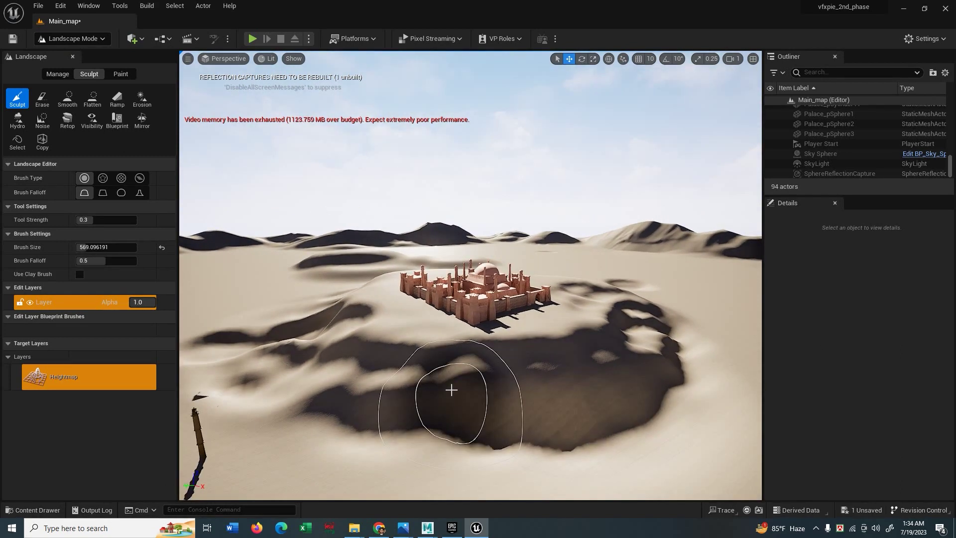
{"action": "mouse_move", "coordinate": [371, 371]}
{"action": "left_mouse_down"}
{"action": "mouse_move", "coordinate": [533, 372]}
{"action": "mouse_move", "coordinate": [633, 328]}
{"action": "left_mouse_up"}
{"action": "mouse_move", "coordinate": [640, 326]}
{"action": "right_mouse_down"}
{"action": "mouse_move", "coordinate": [587, 343]}
{"action": "mouse_move", "coordinate": [478, 351]}
{"action": "mouse_move", "coordinate": [491, 303]}
{"action": "mouse_move", "coordinate": [437, 273]}
{"action": "mouse_move", "coordinate": [566, 271]}
{"action": "mouse_move", "coordinate": [578, 299]}
{"action": "right_mouse_up"}
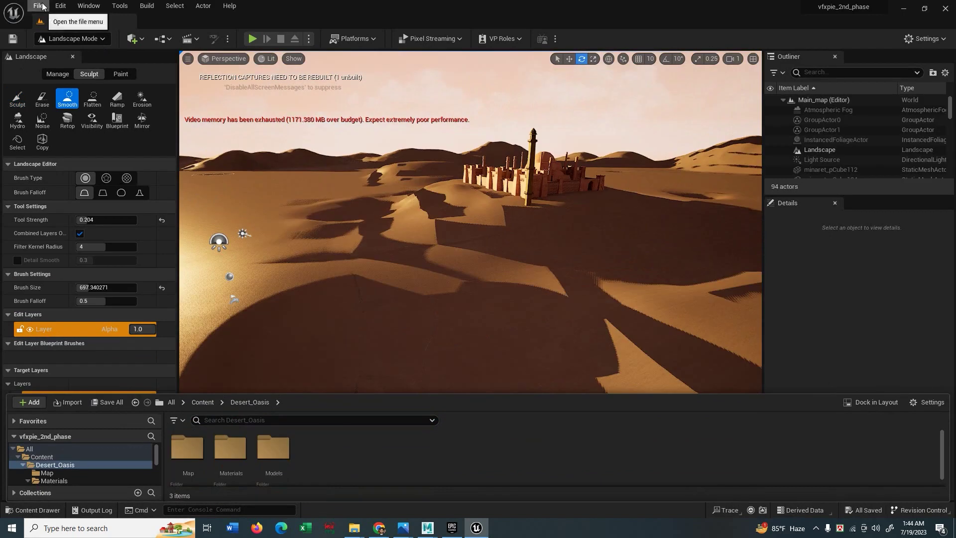
Step: Scale up the plane and position it in the sand hollow in front of the palace as the lake surface
{"action": "left_click", "coordinate": [38, 6]}
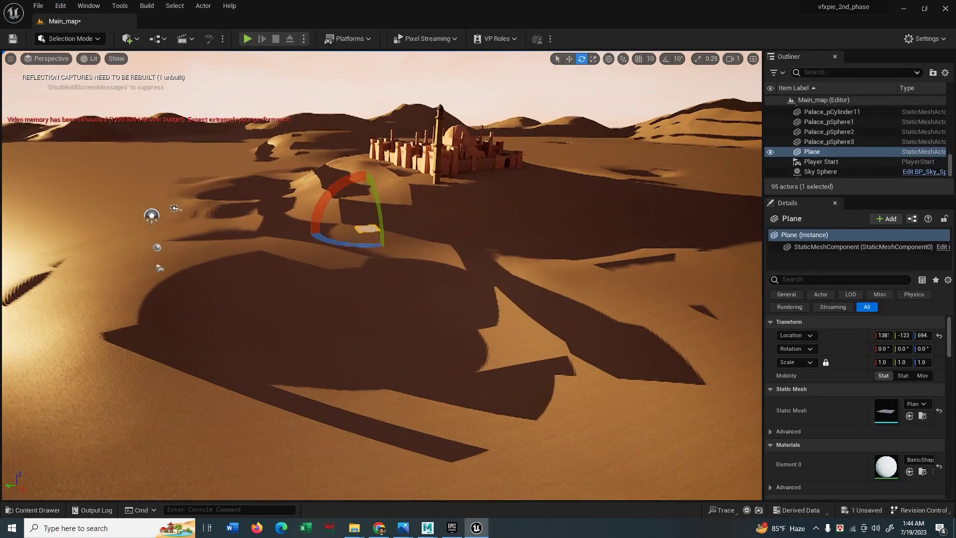
{"action": "key", "text": "r"}
{"action": "left_click_drag", "start_coordinate": [368, 227], "coordinate": [388, 215]}
{"action": "key", "text": "w"}
{"action": "left_click_drag", "start_coordinate": [368, 196], "coordinate": [383, 322]}
{"action": "left_click_drag", "start_coordinate": [360, 360], "coordinate": [361, 296]}
{"action": "right_click_drag", "start_coordinate": [361, 297], "coordinate": [361, 234]}
Step: Disable Colors Determined By Sun Position on the Sky Sphere
{"action": "left_click", "coordinate": [771, 171]}
{"action": "left_click", "coordinate": [770, 172]}
{"action": "left_click", "coordinate": [776, 172]}
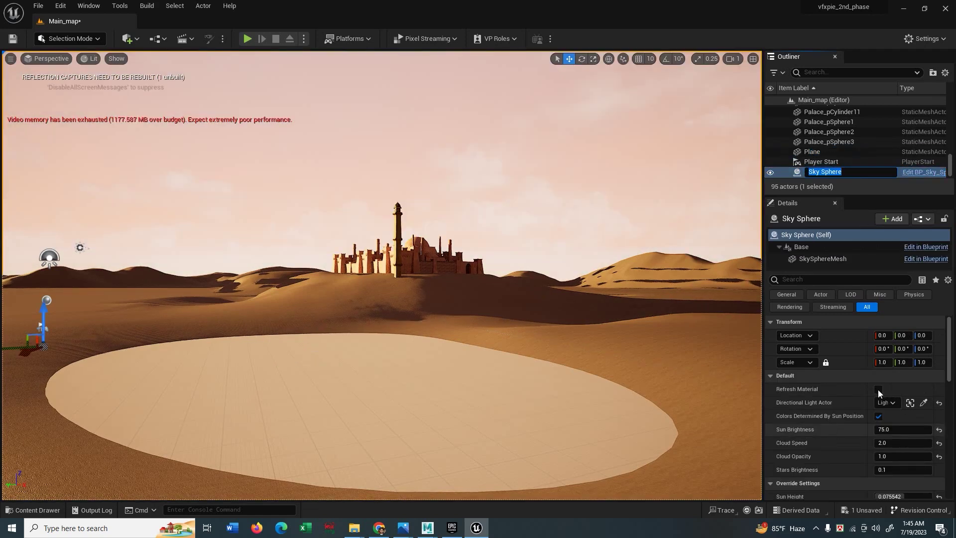
{"action": "left_click", "coordinate": [879, 417]}
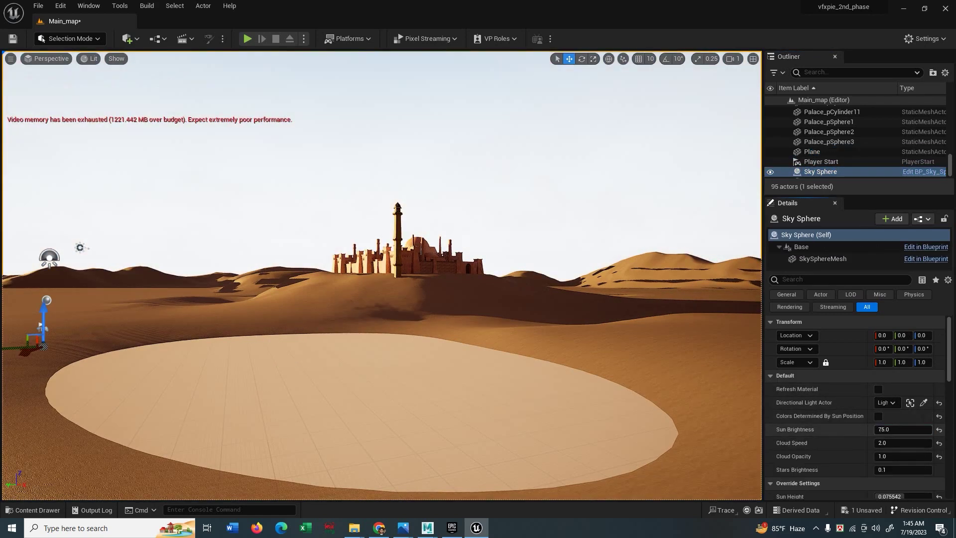
{"action": "scroll", "coordinate": [865, 465], "scroll_direction": "down", "scroll_amount": 5}
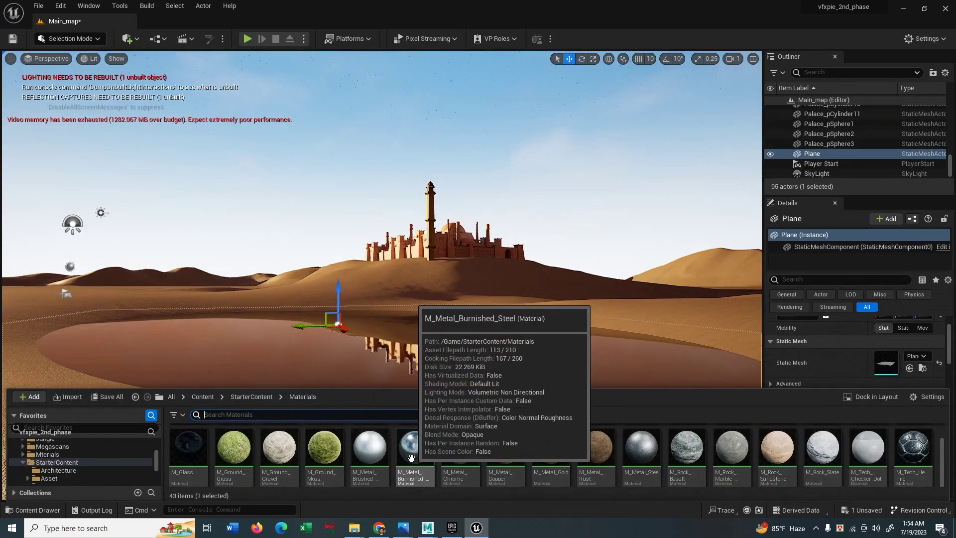
Step: Open the M_Water_Lake material for editing and save it with a Large Scale Tiling constant of 39.914619
{"action": "left_click", "coordinate": [449, 377]}
{"action": "left_click", "coordinate": [515, 199]}
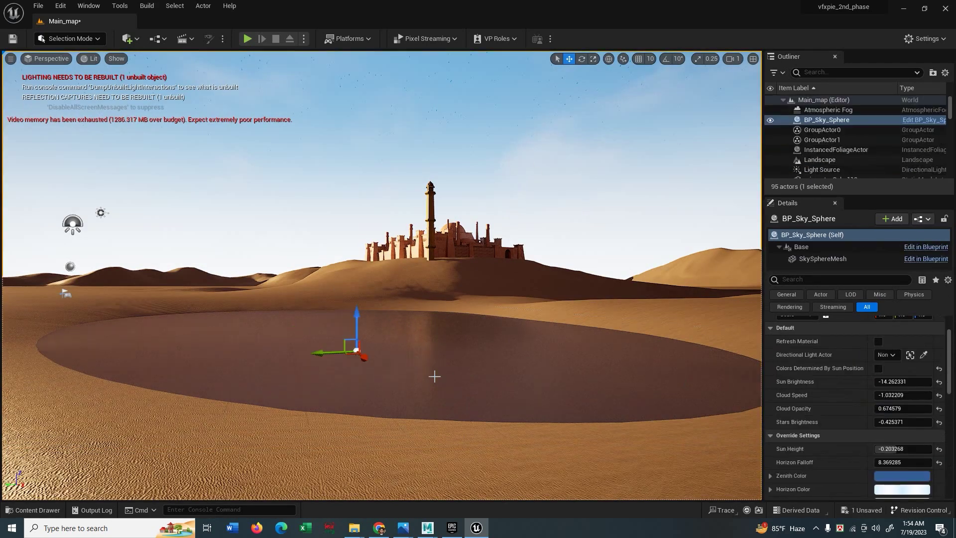
{"action": "left_click", "coordinate": [433, 375]}
{"action": "key", "text": "ctrl+space"}
{"action": "double_click", "coordinate": [244, 452]}
{"action": "left_click", "coordinate": [576, 256]}
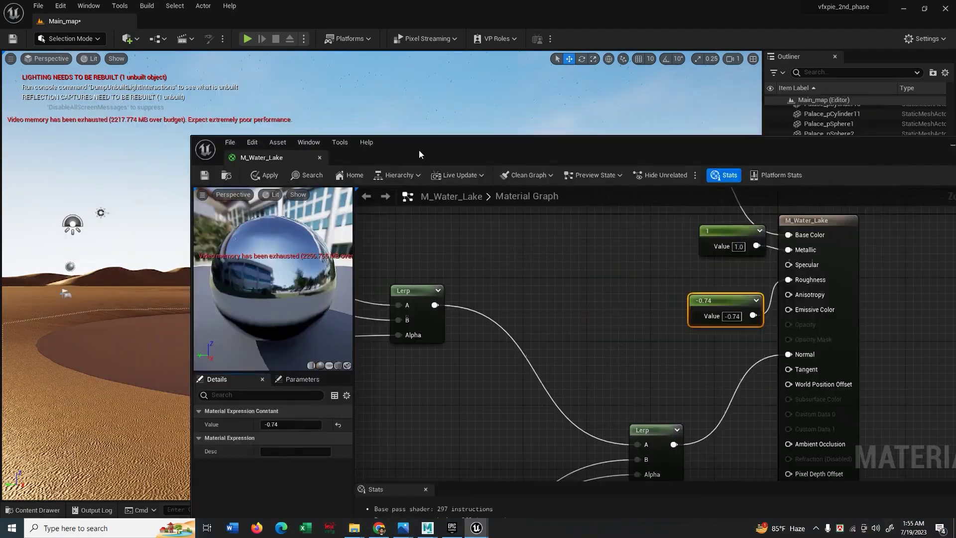
{"action": "scroll", "coordinate": [476, 317], "scroll_direction": "down", "scroll_amount": 3}
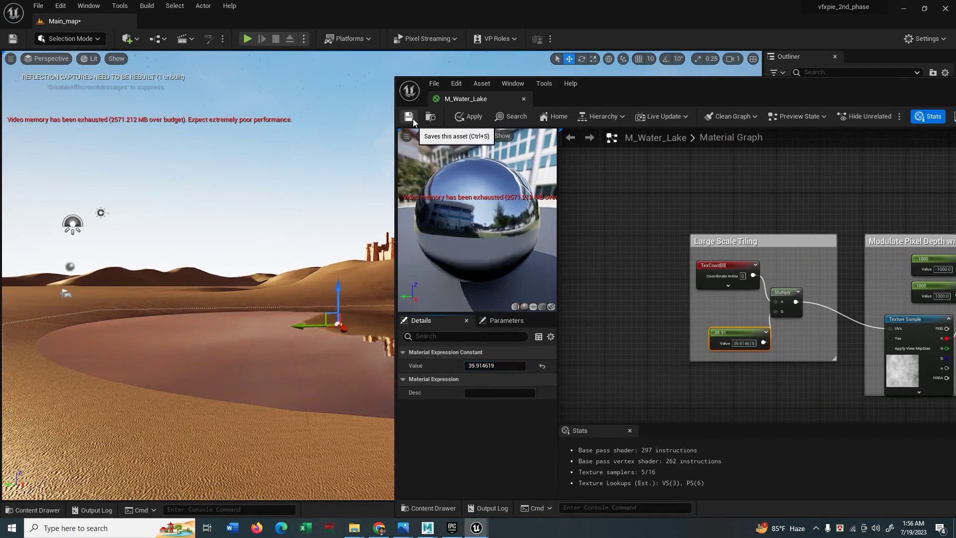
{"action": "left_click", "coordinate": [413, 120]}
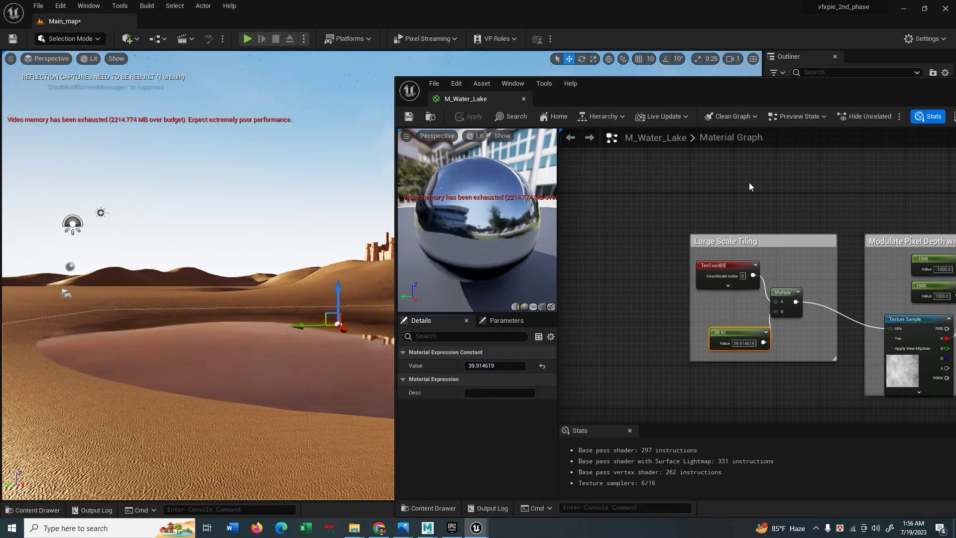
Step: Set the UTiling and VTiling of the first Micro Normal texture coordinate to 12
{"action": "right_click_drag", "start_coordinate": [749, 186], "coordinate": [667, 190]}
{"action": "scroll", "coordinate": [599, 245], "scroll_direction": "down", "scroll_amount": 3}
{"action": "scroll", "coordinate": [700, 376], "scroll_direction": "up", "scroll_amount": 2}
{"action": "right_click_drag", "start_coordinate": [700, 376], "coordinate": [722, 462]}
{"action": "left_click", "coordinate": [665, 199]}
{"action": "type", "text": "12"}
{"action": "key", "text": "Tab"}
{"action": "type", "text": "12"}
{"action": "key", "text": "Return"}
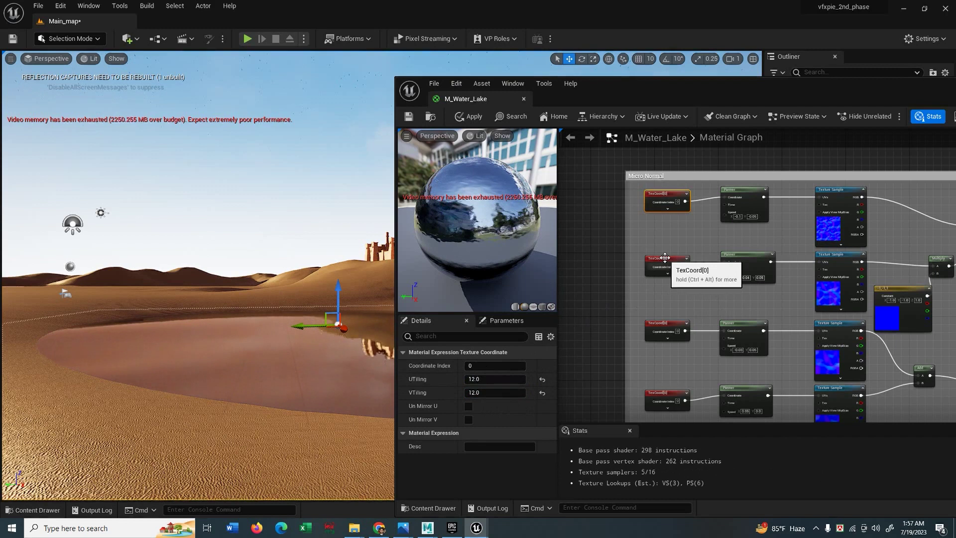
Step: Set UTiling and VTiling to 12 on the remaining Micro Normal texture coordinates and move the material editor aside
{"action": "left_click", "coordinate": [478, 391]}
{"action": "type", "text": "12"}
{"action": "left_click", "coordinate": [665, 329]}
{"action": "left_click", "coordinate": [493, 379]}
{"action": "type", "text": "12"}
{"action": "left_click", "coordinate": [508, 392]}
{"action": "type", "text": "12"}
{"action": "key", "text": "Return"}
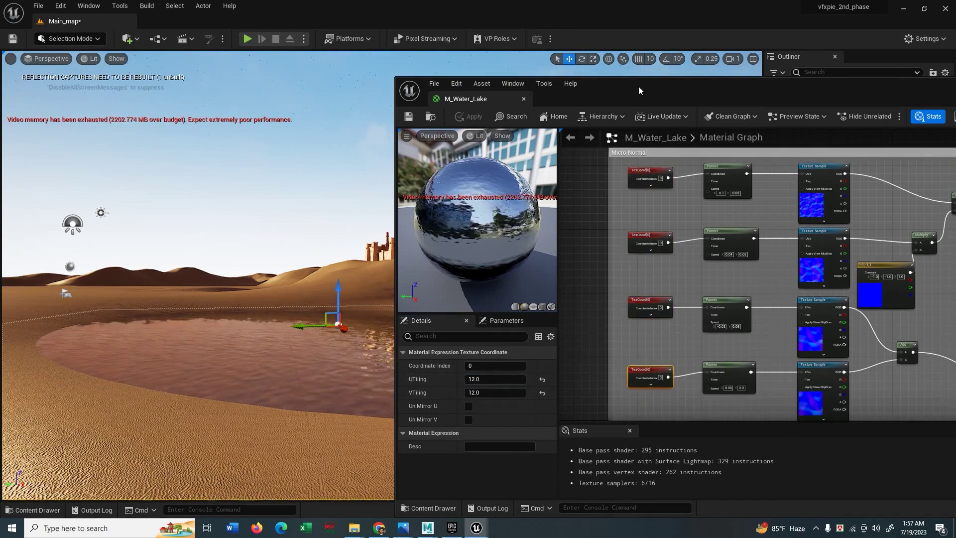
{"action": "left_click_drag", "start_coordinate": [639, 90], "coordinate": [853, 168]}
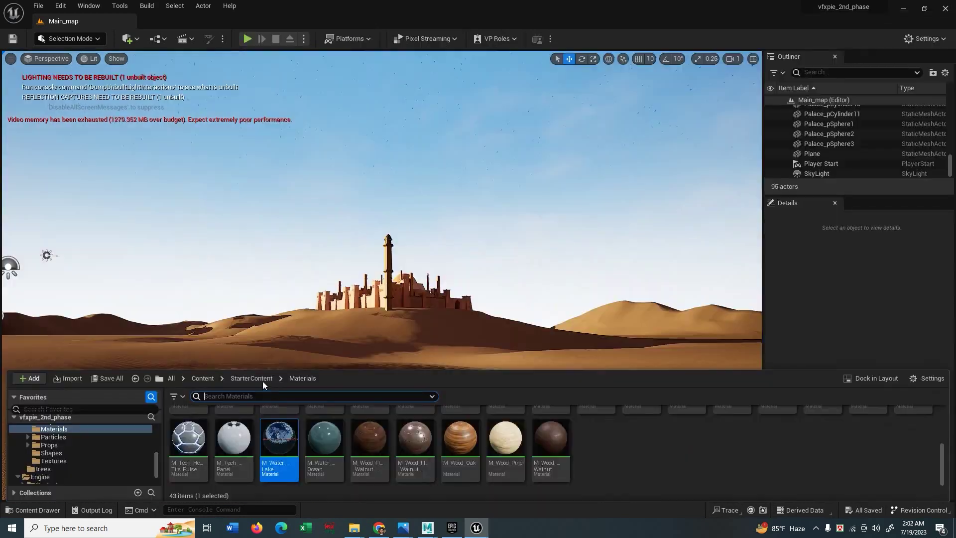
Step: Place the palm tree meshes from the trees folder on the lake's far shore in front of the palace
{"action": "double_click", "coordinate": [443, 427]}
{"action": "left_click", "coordinate": [586, 431]}
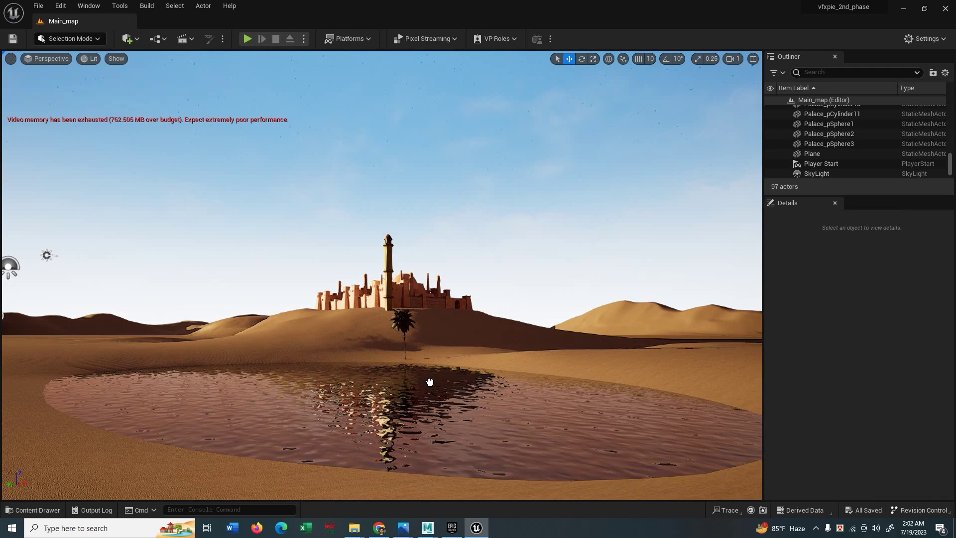
{"action": "left_click_drag", "start_coordinate": [430, 381], "coordinate": [416, 319]}
{"action": "key", "text": "f"}
{"action": "left_click", "coordinate": [417, 203]}
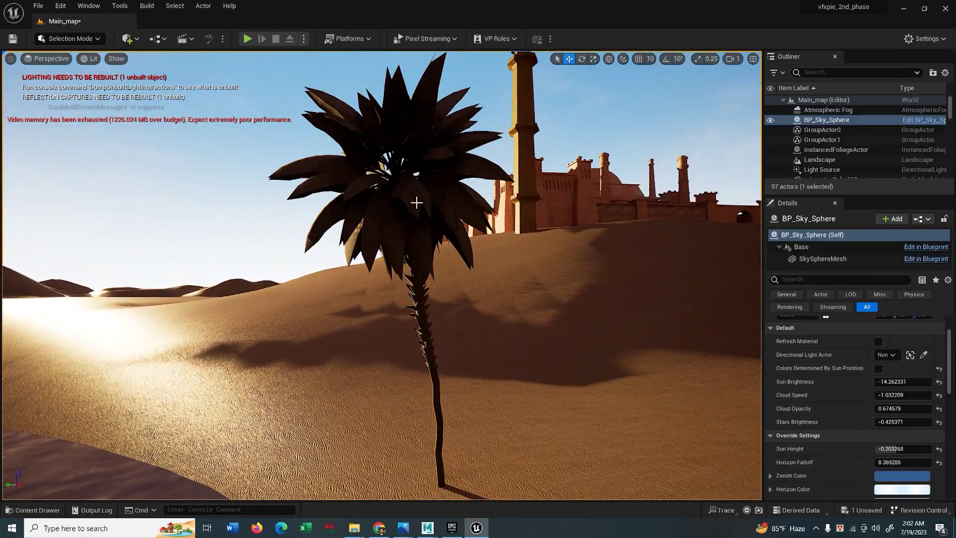
Step: Apply the date_palm material to the palm tree's foliage mesh
{"action": "left_click", "coordinate": [416, 202]}
{"action": "key", "text": "ctrl+space"}
{"action": "left_click", "coordinate": [203, 378]}
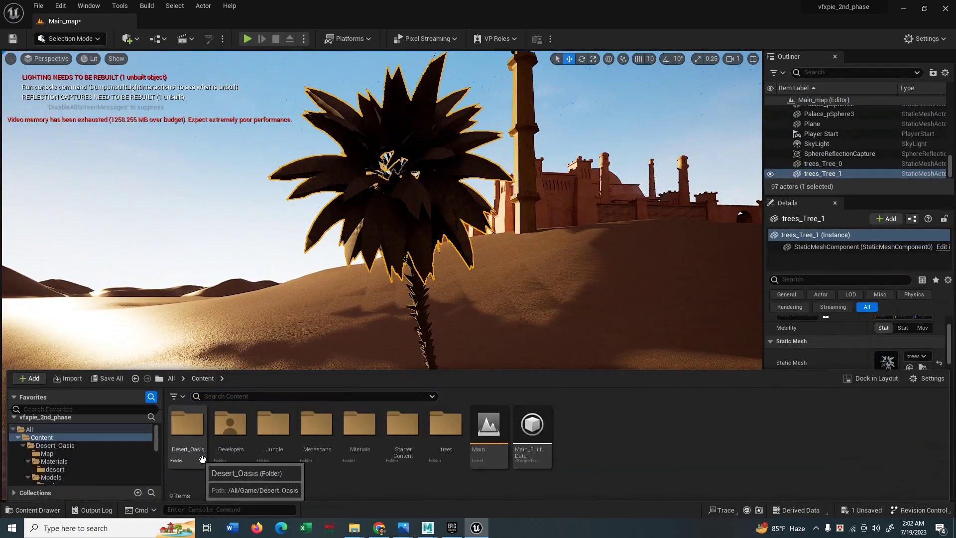
{"action": "double_click", "coordinate": [362, 456]}
{"action": "left_click_drag", "start_coordinate": [278, 452], "coordinate": [398, 265]}
{"action": "left_click", "coordinate": [28, 511]}
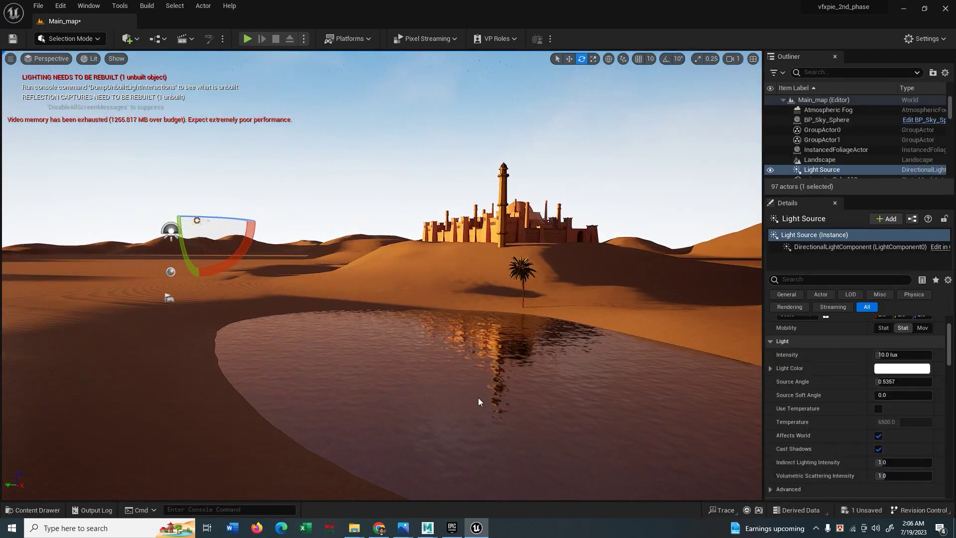
Step: Save the level and select the palm tree's foliage mesh
{"action": "key", "text": "ctrl+s"}
{"action": "left_click", "coordinate": [534, 281]}
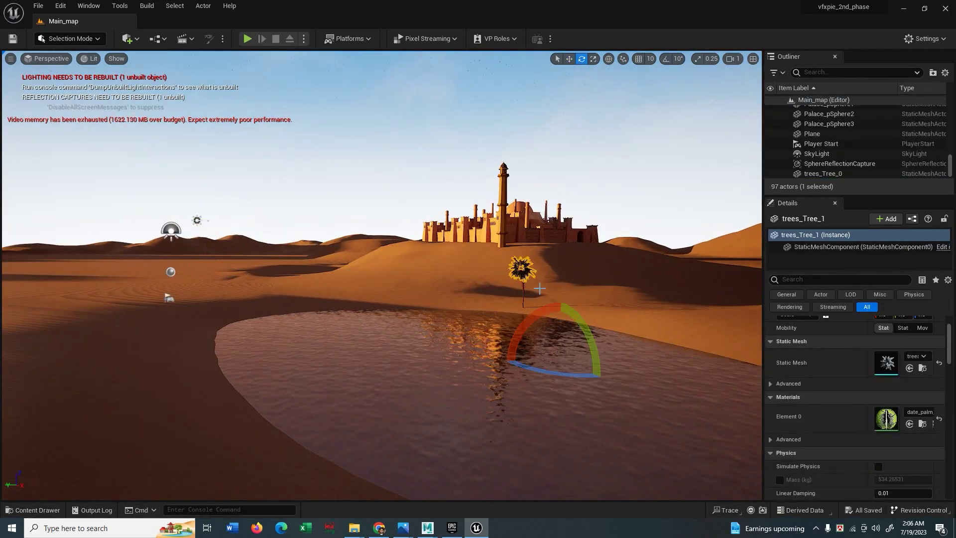
Step: Group the palm tree's trunk and foliage meshes into one object
{"action": "middle_click_drag", "start_coordinate": [522, 319], "coordinate": [446, 245]}
{"action": "scroll", "coordinate": [446, 246], "scroll_direction": "up", "scroll_amount": 5}
{"action": "scroll", "coordinate": [827, 175], "scroll_direction": "down", "scroll_amount": 2}
{"action": "left_click", "coordinate": [824, 165], "text": "ctrl"}
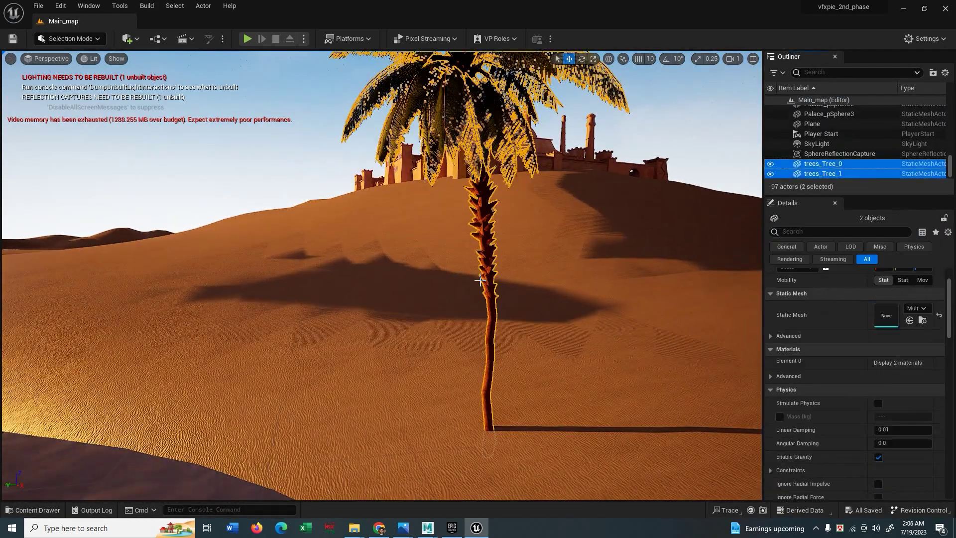
{"action": "key", "text": "ctrl+g"}
Step: Duplicate the grouped palm along the lake's far shore to form a row of three in front of the palace
{"action": "scroll", "coordinate": [490, 265], "scroll_direction": "down", "scroll_amount": 5}
{"action": "scroll", "coordinate": [490, 265], "scroll_direction": "down", "scroll_amount": 2}
{"action": "left_click_drag", "start_coordinate": [399, 268], "coordinate": [404, 282], "text": "alt"}
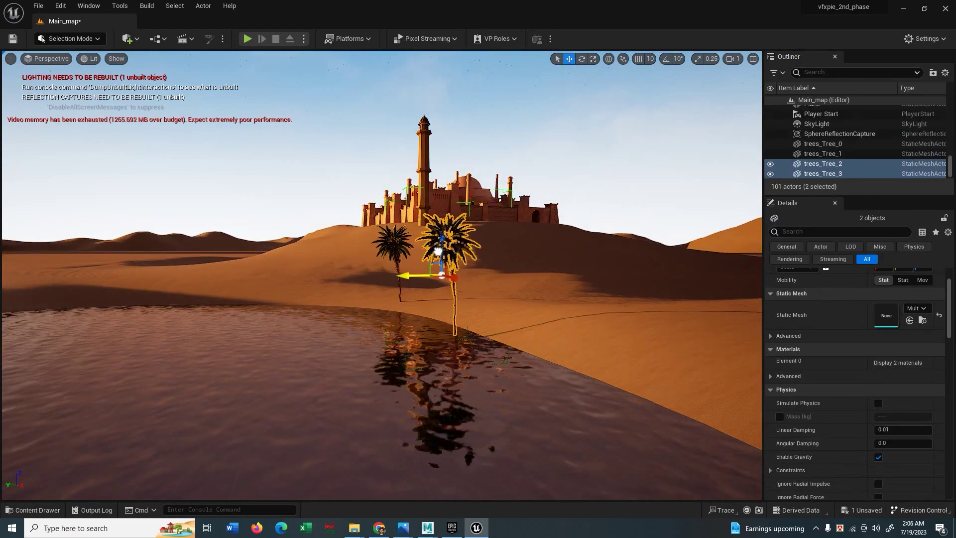
{"action": "left_click_drag", "start_coordinate": [438, 251], "coordinate": [509, 252]}
{"action": "middle_click_drag", "start_coordinate": [509, 253], "coordinate": [545, 323]}
{"action": "left_click_drag", "start_coordinate": [582, 396], "coordinate": [536, 378]}
Step: Place another copy of the palm on the lake's near shore and rotate it to vary its look
{"action": "right_click_drag", "start_coordinate": [360, 441], "coordinate": [625, 286]}
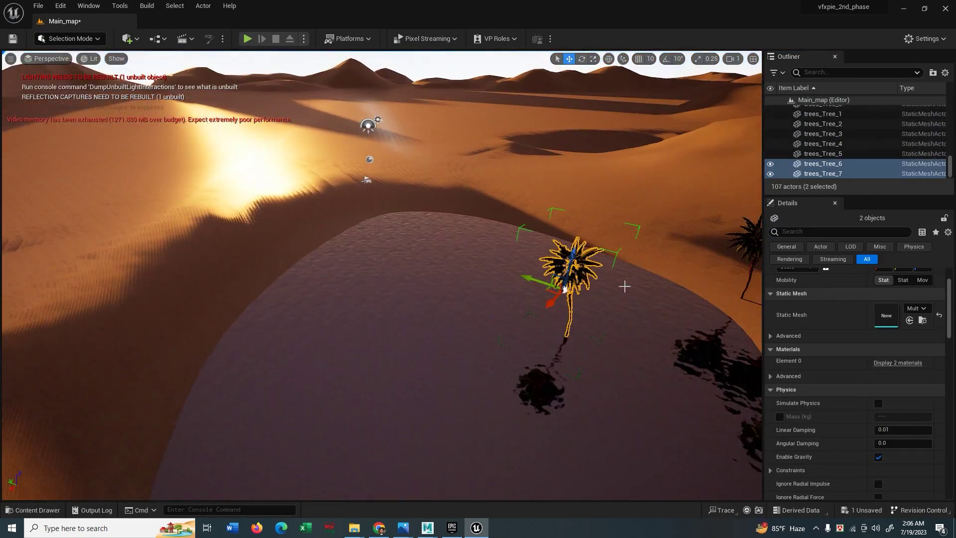
{"action": "right_click_drag", "start_coordinate": [380, 299], "coordinate": [363, 175]}
{"action": "key", "text": "e"}
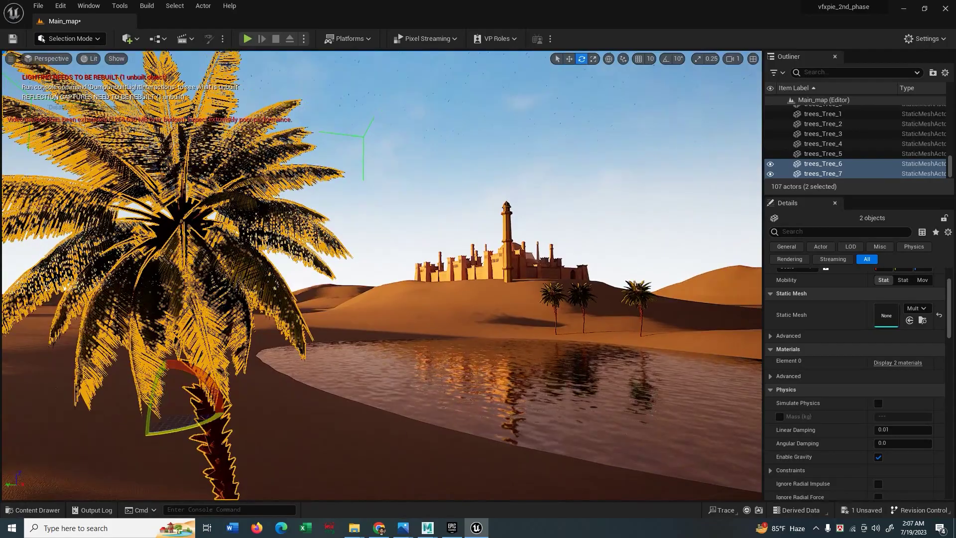
{"action": "left_click_drag", "start_coordinate": [159, 426], "coordinate": [199, 429]}
{"action": "right_click_drag", "start_coordinate": [349, 279], "coordinate": [323, 269]}
{"action": "left_click_drag", "start_coordinate": [286, 365], "coordinate": [257, 326]}
{"action": "right_click_drag", "start_coordinate": [269, 319], "coordinate": [286, 324]}
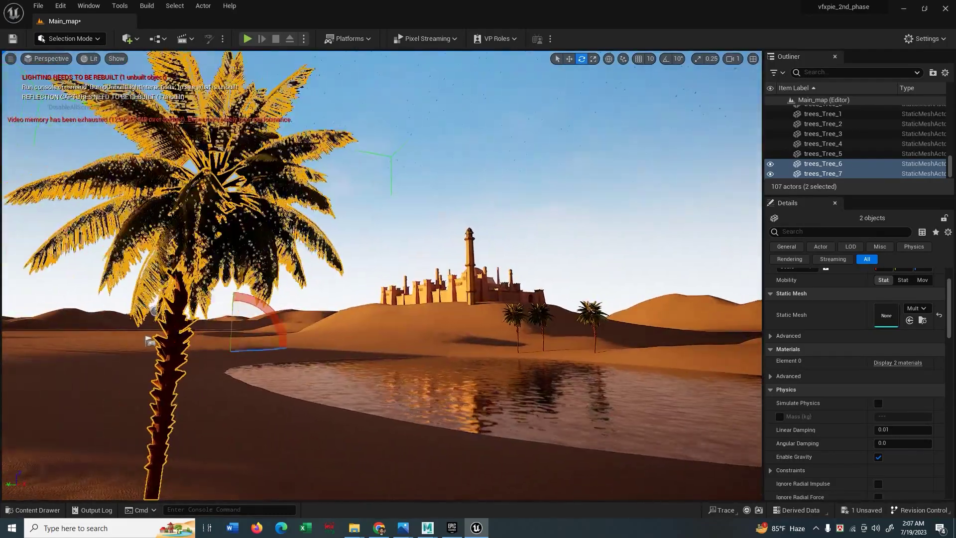
{"action": "left_click_drag", "start_coordinate": [279, 314], "coordinate": [294, 324]}
{"action": "right_click_drag", "start_coordinate": [294, 278], "coordinate": [295, 318]}
Step: Duplicate the near-shore palm twice and arrange the copies as a cluster of three trees
{"action": "key", "text": "w"}
{"action": "left_click_drag", "start_coordinate": [295, 244], "coordinate": [340, 209], "text": "alt"}
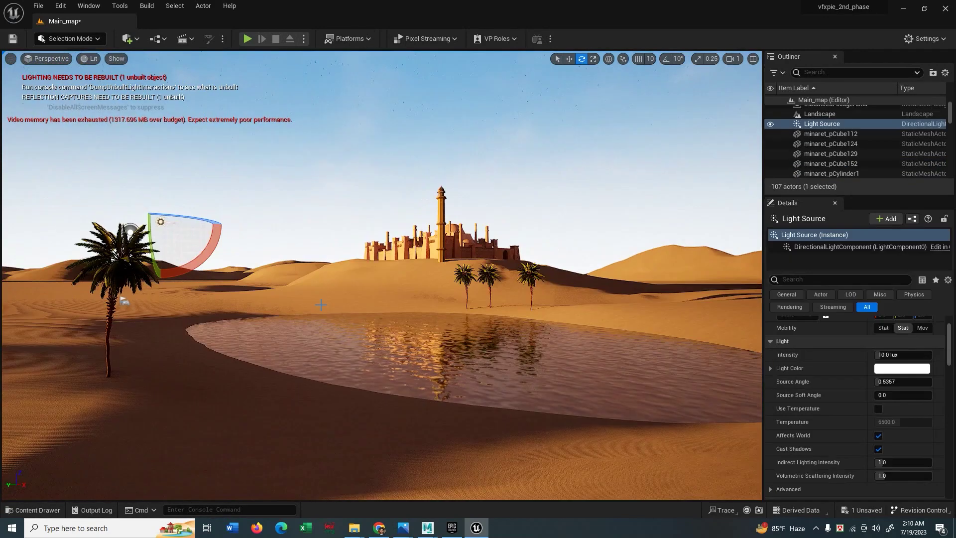
{"action": "right_click_drag", "start_coordinate": [322, 304], "coordinate": [323, 319]}
{"action": "left_click", "coordinate": [122, 263]}
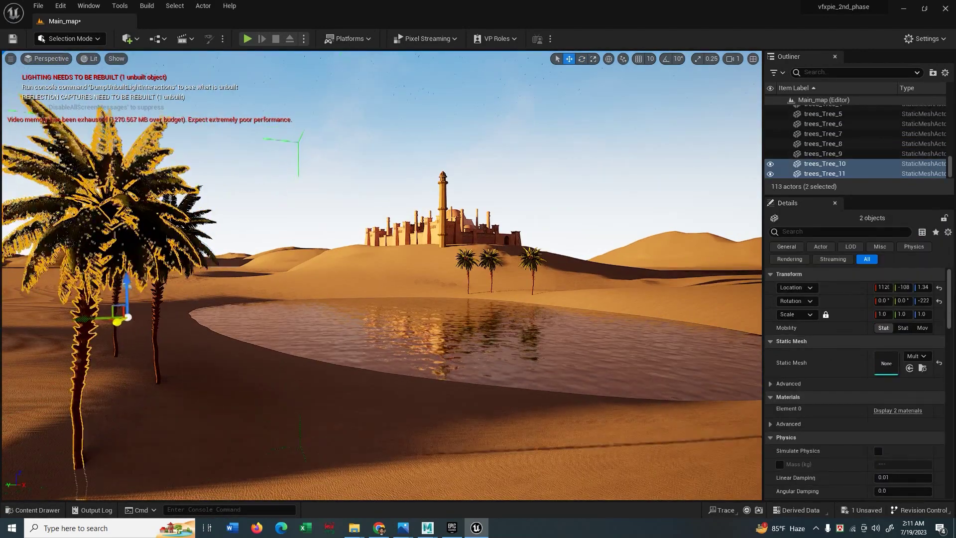
{"action": "mouse_move", "coordinate": [116, 322]}
{"action": "left_mouse_down"}
{"action": "mouse_move", "coordinate": [95, 332]}
{"action": "mouse_move", "coordinate": [161, 324]}
{"action": "mouse_move", "coordinate": [129, 321]}
{"action": "left_mouse_up"}
{"action": "right_click_drag", "start_coordinate": [181, 303], "coordinate": [135, 308]}
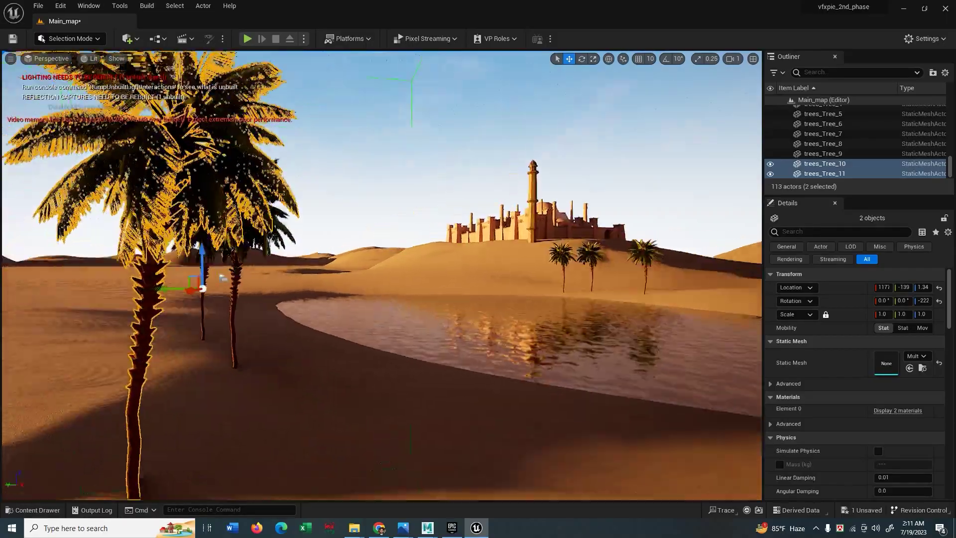
Step: Examine the oasis from the near-shore palms, framing the lake and palace behind them
{"action": "key", "text": "s"}
{"action": "right_click_drag", "start_coordinate": [398, 236], "coordinate": [418, 236]}
{"action": "key", "text": "w"}
{"action": "key", "text": "w"}
{"action": "key", "text": "s"}
{"action": "key", "text": "w"}
{"action": "key", "text": "s"}
{"action": "key", "text": "s"}
{"action": "left_click", "coordinate": [416, 422]}
{"action": "key", "text": "d"}
{"action": "right_click_drag", "start_coordinate": [274, 419], "coordinate": [269, 388]}
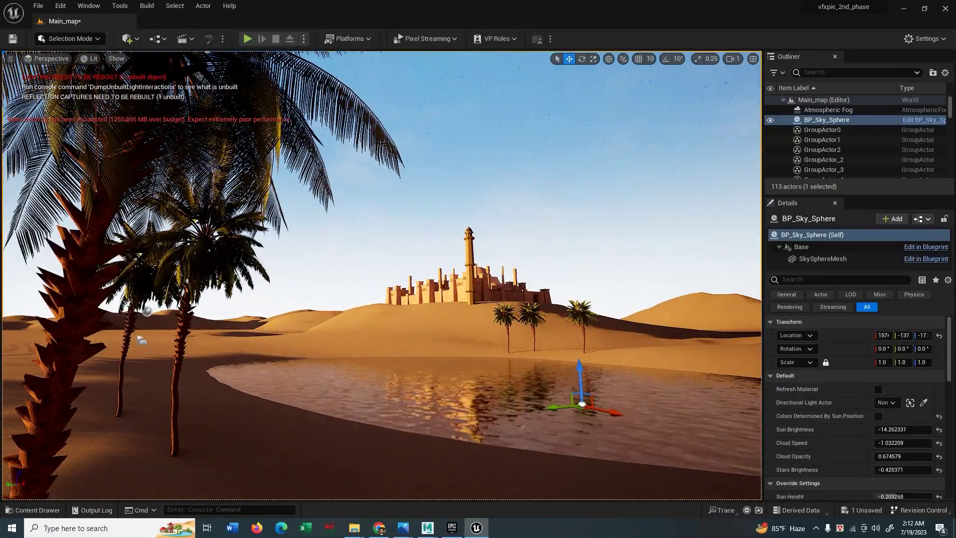
Step: Add an Exponential Height Fog to the level and raise its second Fog Density to about 0.0487
{"action": "left_click", "coordinate": [50, 509]}
{"action": "left_click", "coordinate": [127, 39]}
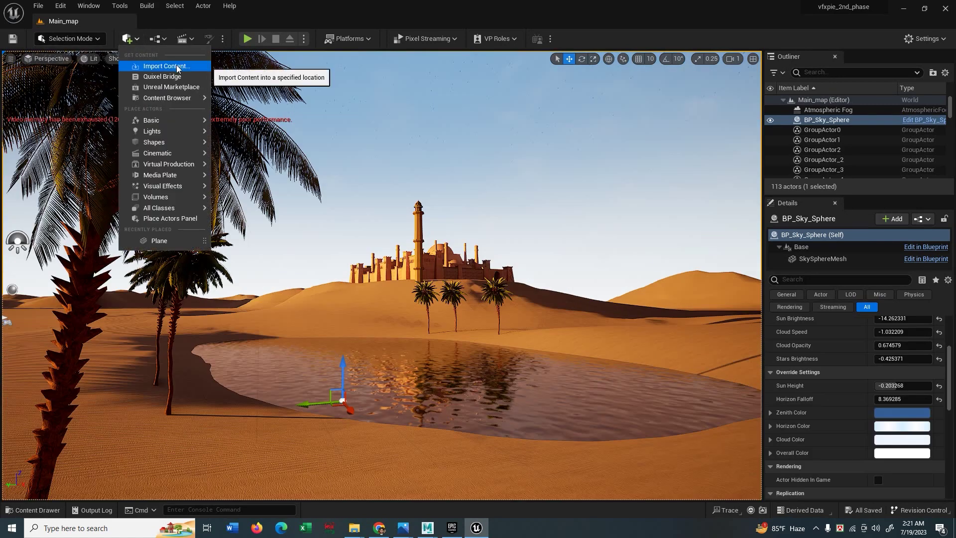
{"action": "mouse_move", "coordinate": [162, 186]}
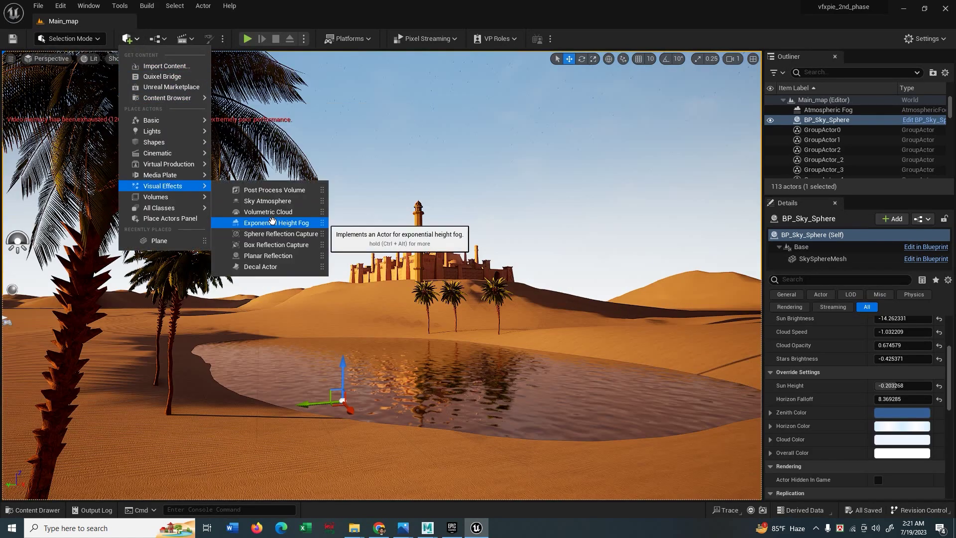
{"action": "left_click", "coordinate": [272, 223]}
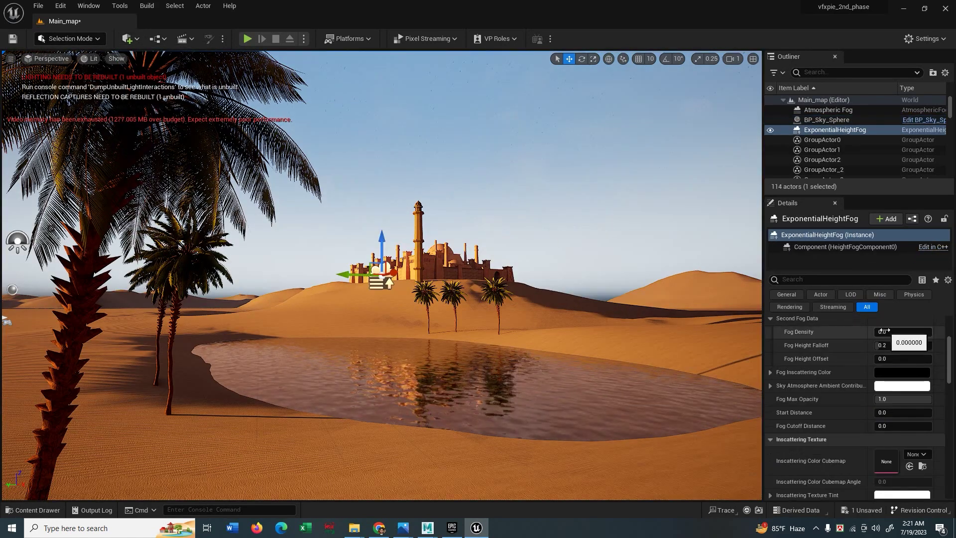
{"action": "left_click_drag", "start_coordinate": [885, 330], "coordinate": [896, 331]}
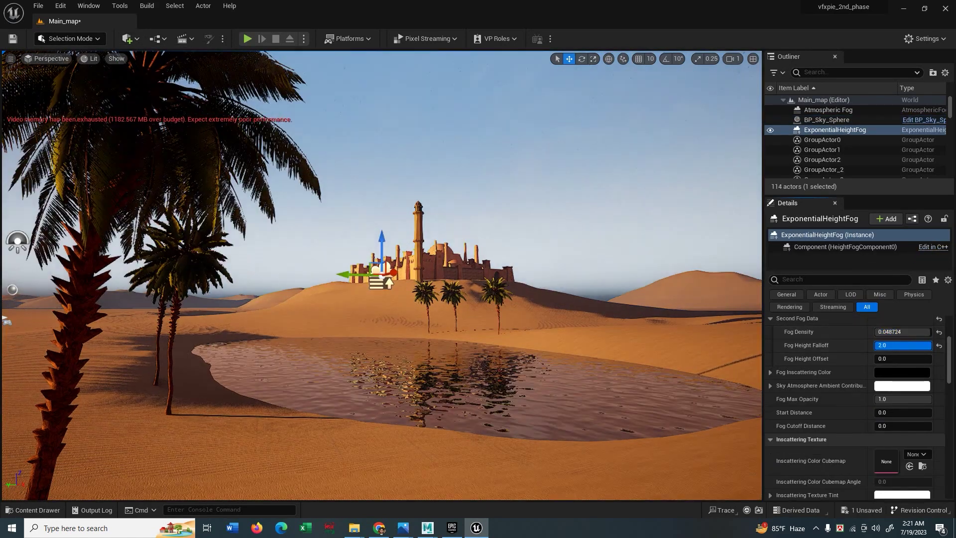
Step: Enable Volumetric Fog on the height fog, try a Scattering Distribution of -0.9, and set the Extinction Scale to about 2.2
{"action": "scroll", "coordinate": [867, 398], "scroll_direction": "down", "scroll_amount": 5}
{"action": "scroll", "coordinate": [847, 453], "scroll_direction": "down", "scroll_amount": 3}
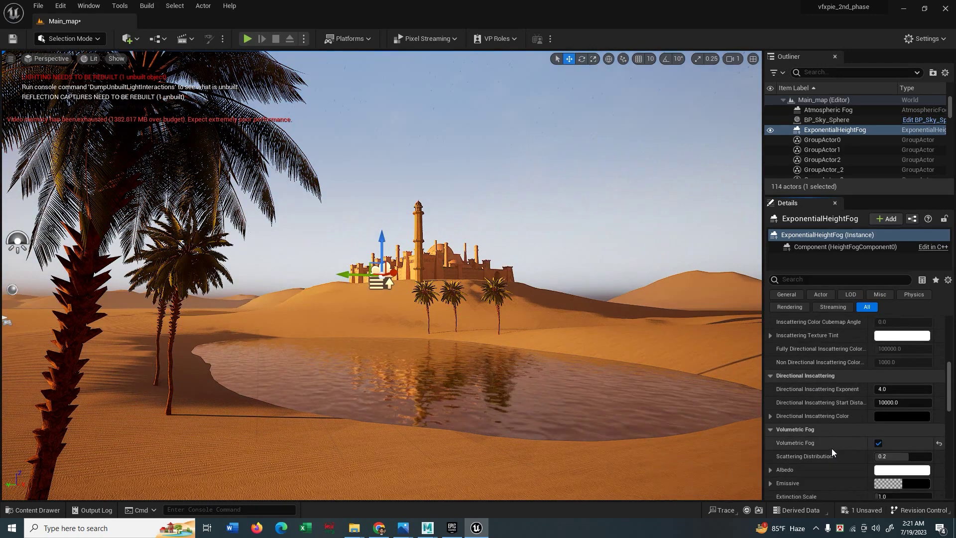
{"action": "left_click", "coordinate": [902, 422]}
{"action": "left_click", "coordinate": [808, 501]}
{"action": "scroll", "coordinate": [843, 442], "scroll_direction": "down", "scroll_amount": 1}
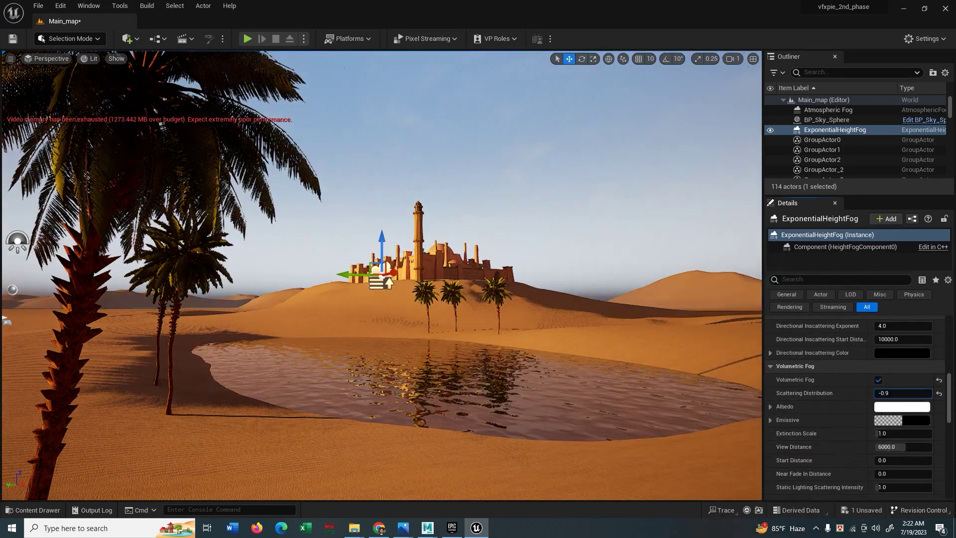
{"action": "scroll", "coordinate": [848, 433], "scroll_direction": "down", "scroll_amount": 1}
{"action": "mouse_move", "coordinate": [885, 418]}
{"action": "left_mouse_down"}
{"action": "mouse_move", "coordinate": [905, 418]}
{"action": "mouse_move", "coordinate": [886, 418]}
{"action": "left_mouse_up"}
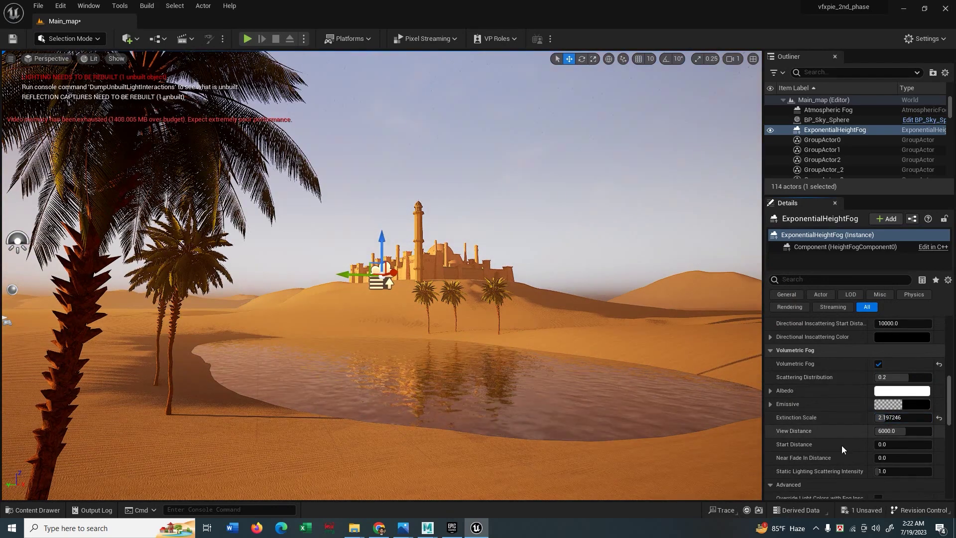
Step: Fine-tune the height fog's density settings, trying the values 3 and 0.7
{"action": "left_click_drag", "start_coordinate": [948, 448], "coordinate": [940, 474]}
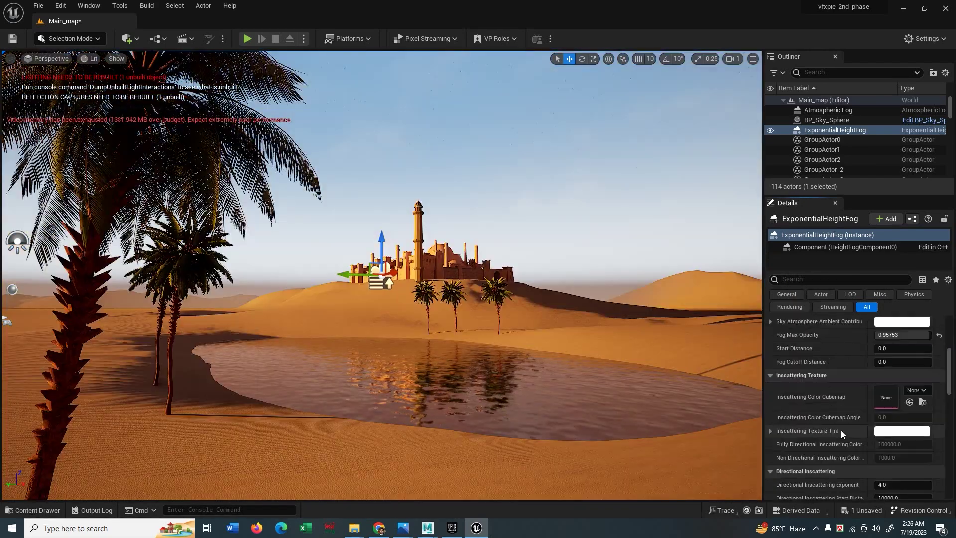
{"action": "left_click_drag", "start_coordinate": [917, 360], "coordinate": [884, 361]}
{"action": "left_click_drag", "start_coordinate": [915, 321], "coordinate": [888, 321]}
{"action": "scroll", "coordinate": [892, 324], "scroll_direction": "up", "scroll_amount": 1}
{"action": "left_click", "coordinate": [898, 326]}
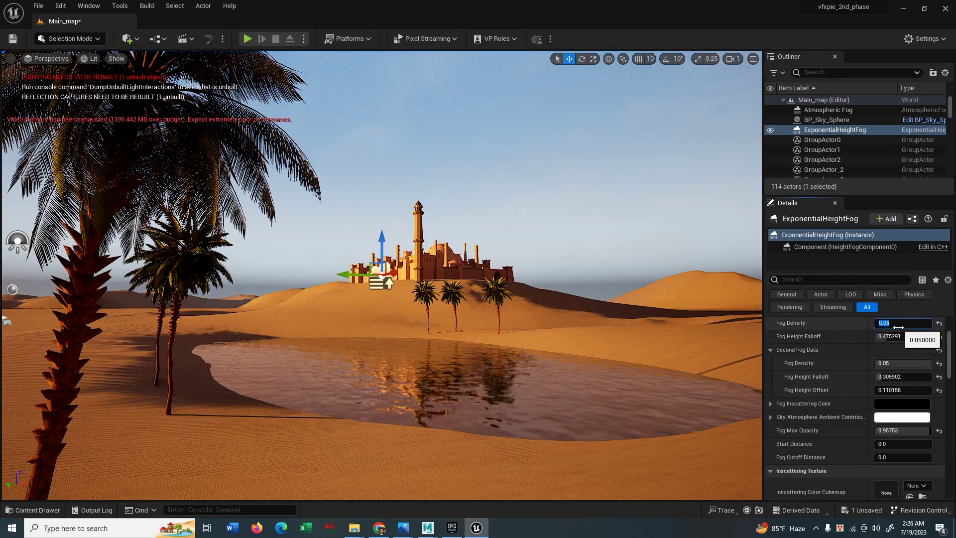
{"action": "type", "text": "3"}
{"action": "key", "text": "Return"}
{"action": "type", "text": "0.7"}
{"action": "key", "text": "Return"}
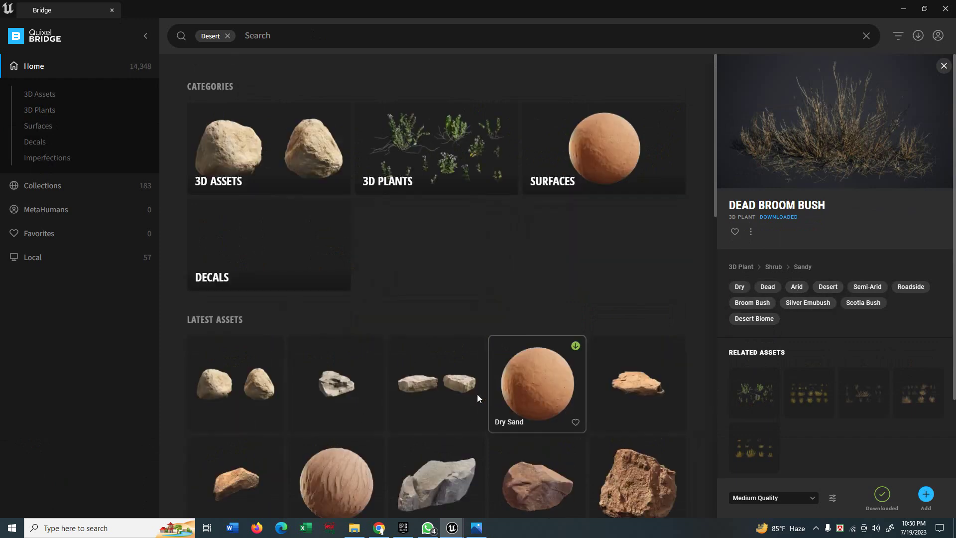
Step: Switch to Quixel Bridge and look through the Desert assets for suitable plants
{"action": "scroll", "coordinate": [483, 334], "scroll_direction": "down", "scroll_amount": 5}
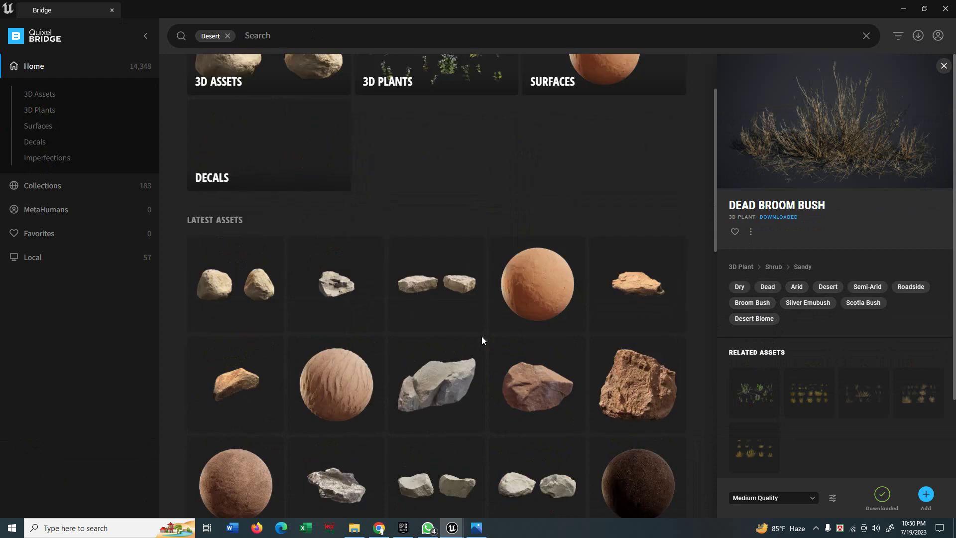
{"action": "scroll", "coordinate": [483, 337], "scroll_direction": "down", "scroll_amount": 6}
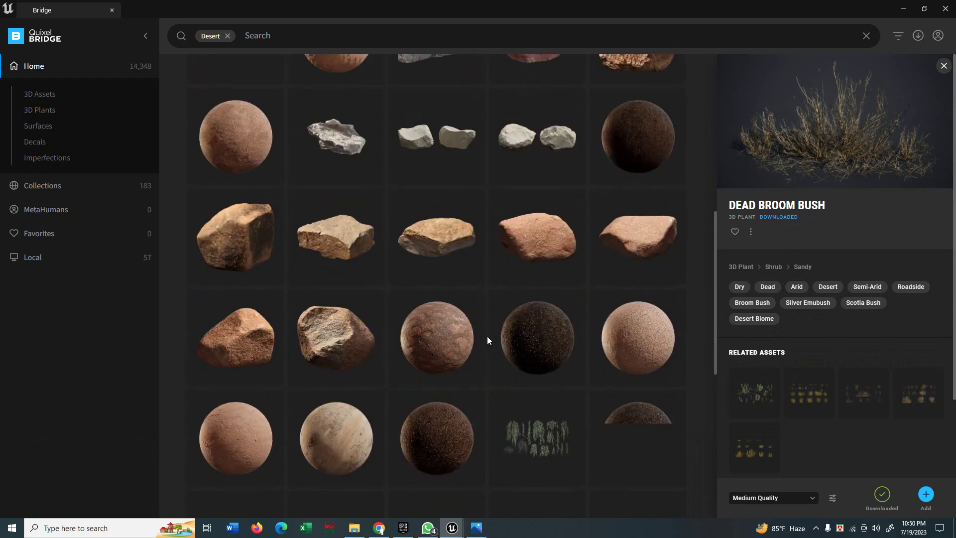
{"action": "scroll", "coordinate": [487, 340], "scroll_direction": "down", "scroll_amount": 3}
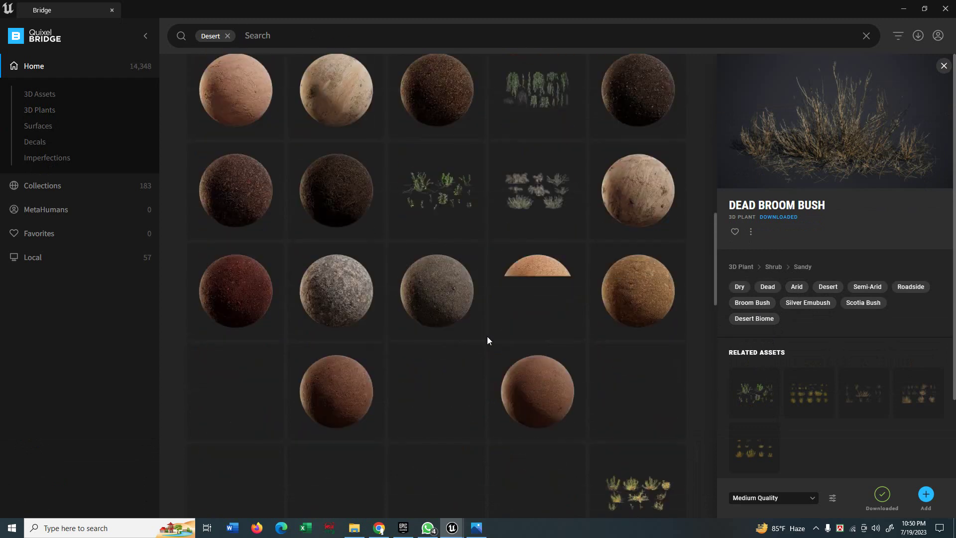
{"action": "scroll", "coordinate": [488, 342], "scroll_direction": "down", "scroll_amount": 5}
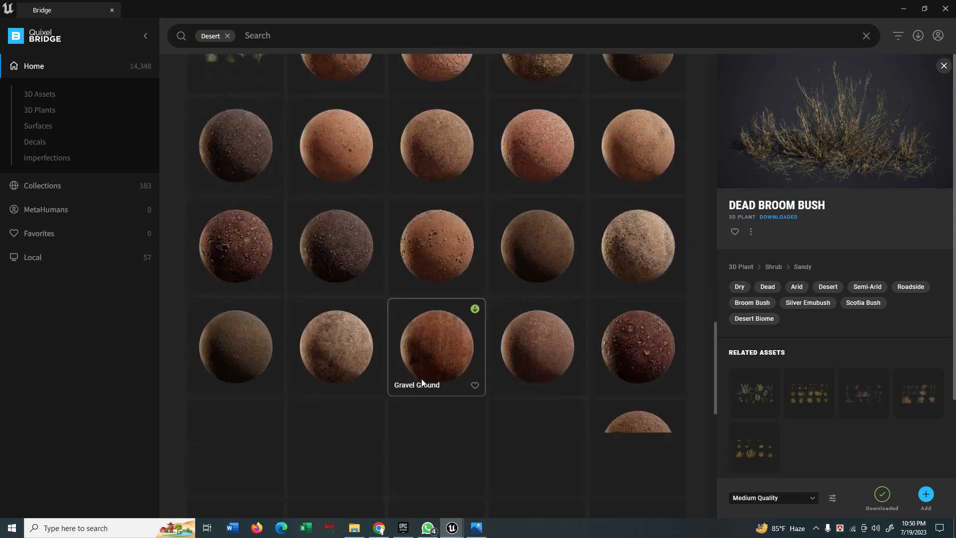
Step: Browse the wild grass 3D plants and open the details of the Wheat asset
{"action": "left_click", "coordinate": [40, 109]}
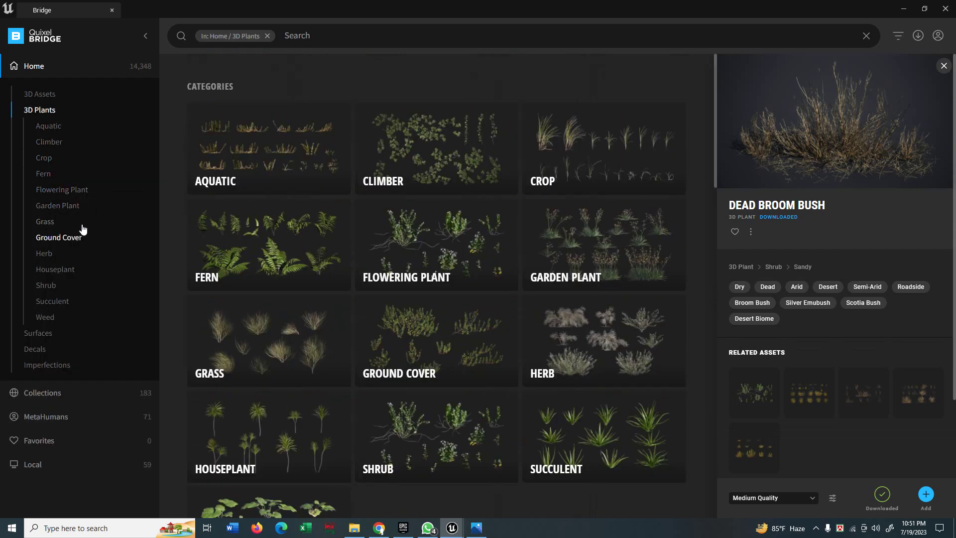
{"action": "left_click", "coordinate": [45, 221]}
{"action": "left_click", "coordinate": [55, 254]}
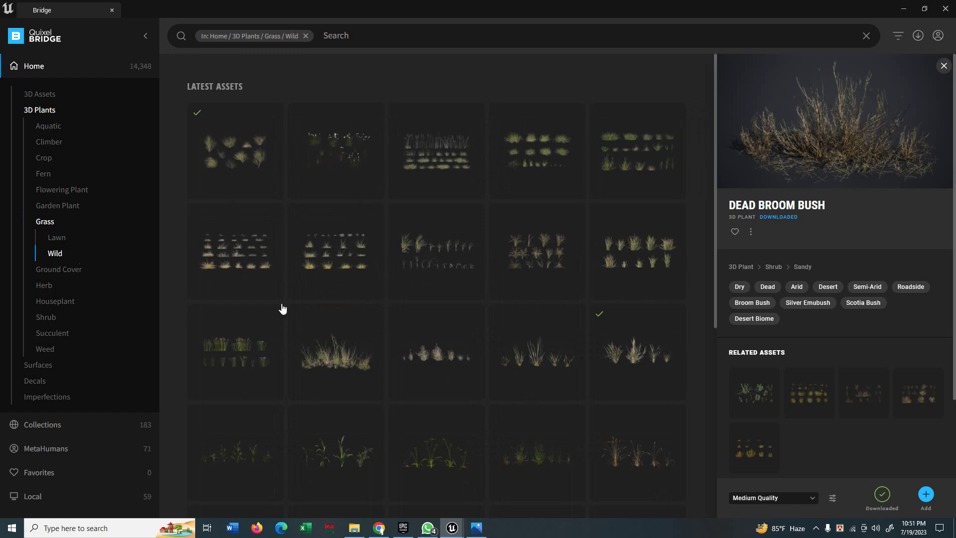
{"action": "scroll", "coordinate": [345, 328], "scroll_direction": "down", "scroll_amount": 10}
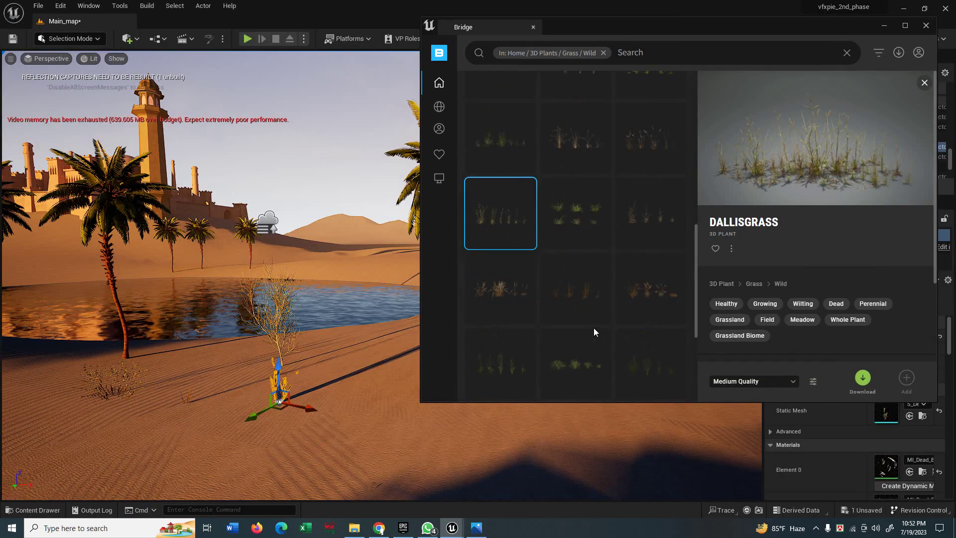
{"action": "left_click", "coordinate": [513, 296]}
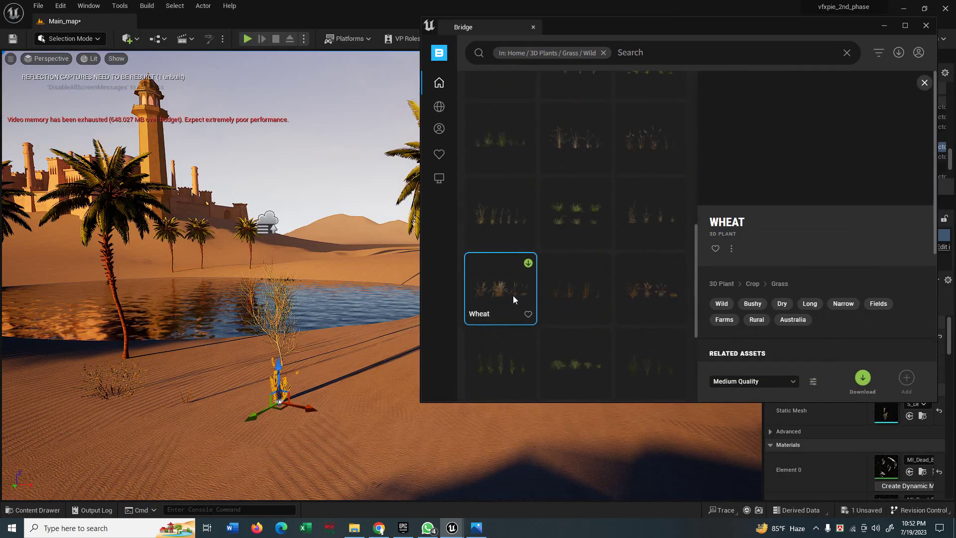
{"action": "left_click", "coordinate": [905, 25]}
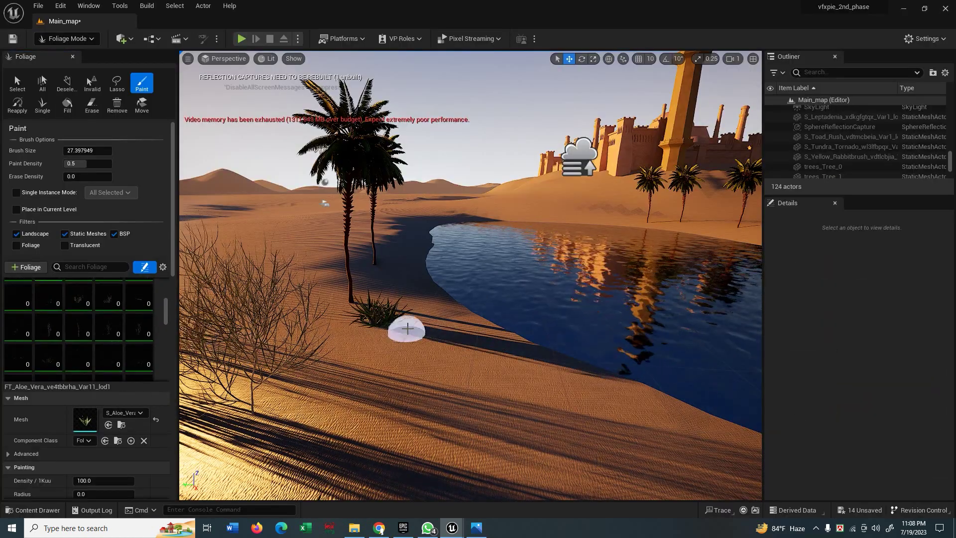
Step: Set the maximum Scale X of the painted weed foliage to 1.4
{"action": "right_click_drag", "start_coordinate": [401, 326], "coordinate": [444, 276]}
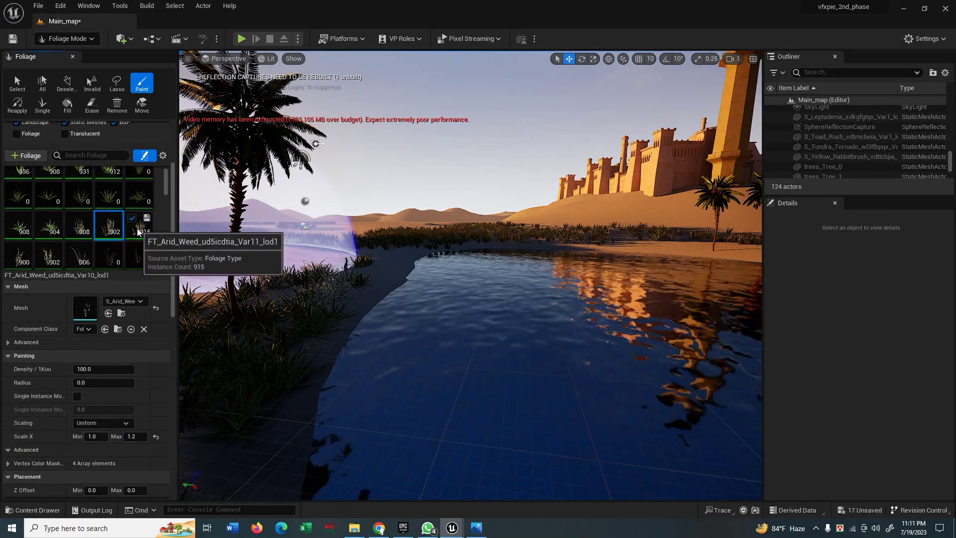
{"action": "left_click", "coordinate": [49, 224]}
{"action": "left_click", "coordinate": [136, 436]}
{"action": "type", "text": "1.4"}
{"action": "left_click", "coordinate": [20, 224]}
{"action": "left_click", "coordinate": [137, 437]}
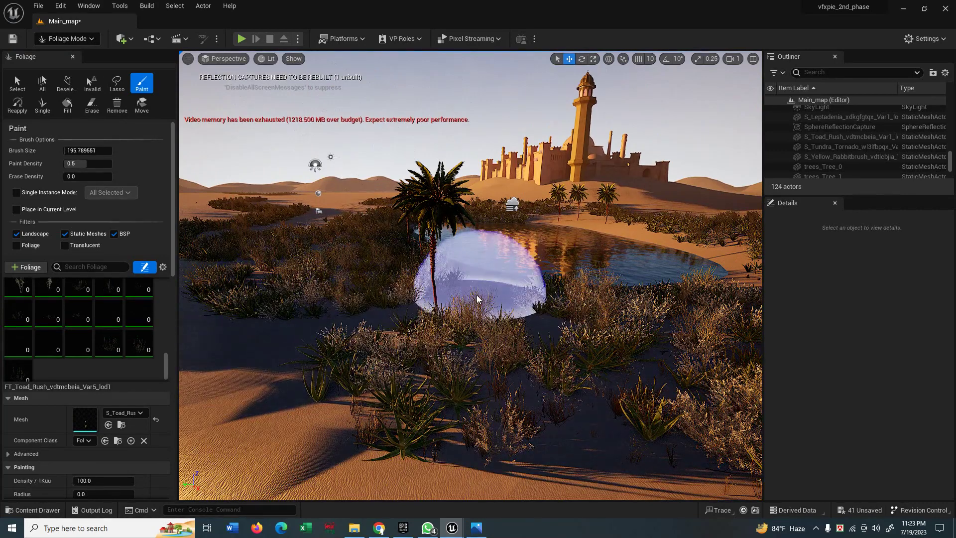
Step: Paint the mixed bushes and grasses over the bare sand near the lakeside palm and inspect the plants up close
{"action": "right_click_drag", "start_coordinate": [534, 351], "coordinate": [344, 341]}
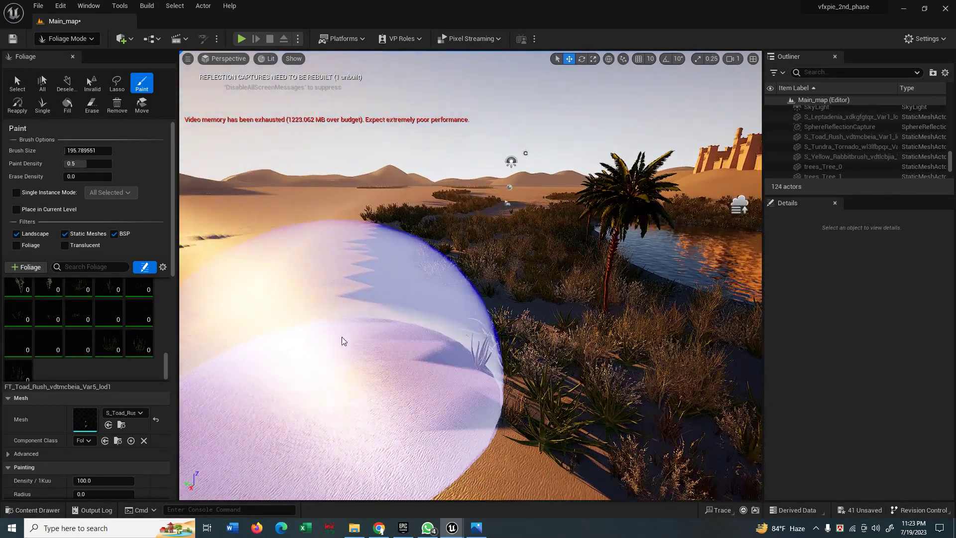
{"action": "left_click_drag", "start_coordinate": [344, 342], "coordinate": [307, 256]}
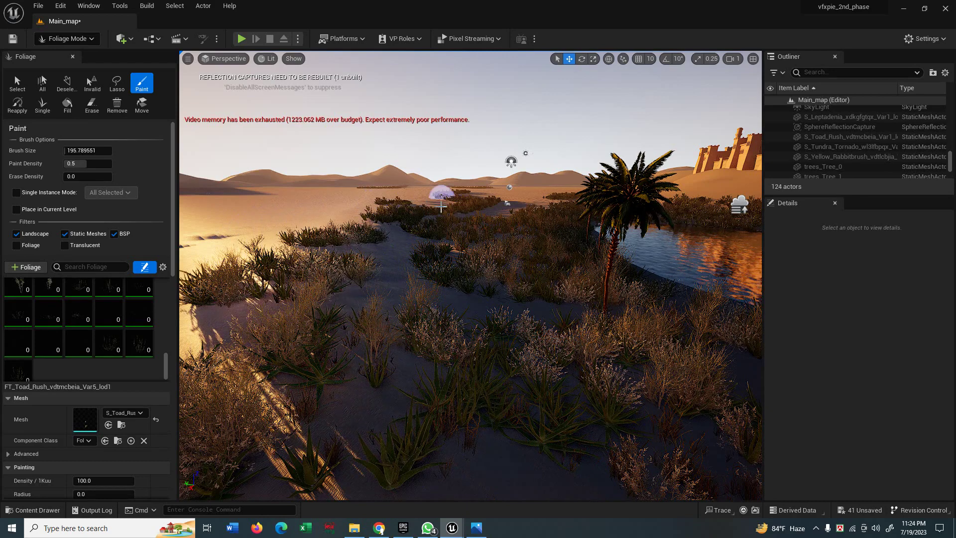
{"action": "middle_click_drag", "start_coordinate": [413, 267], "coordinate": [446, 349]}
{"action": "scroll", "coordinate": [498, 241], "scroll_direction": "up", "scroll_amount": 4}
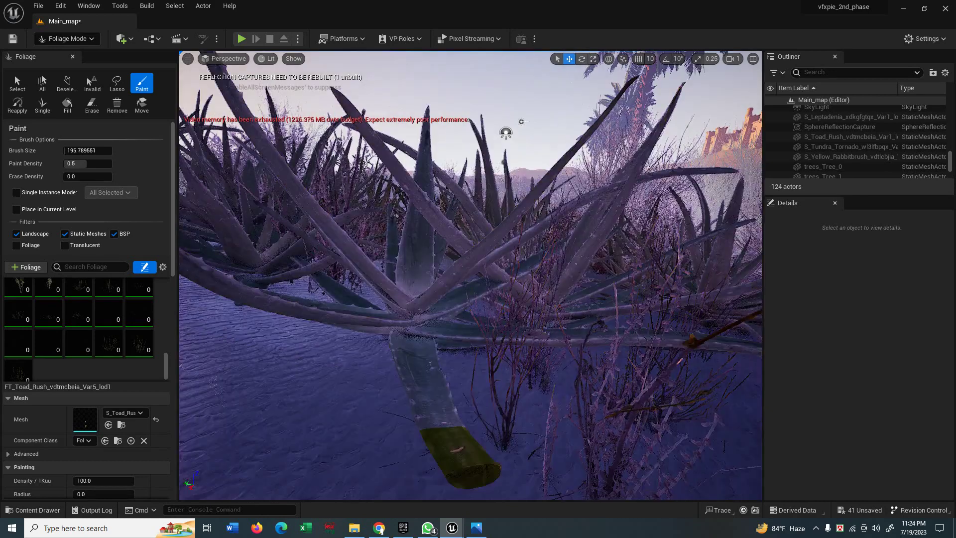
{"action": "mouse_move", "coordinate": [421, 309]}
{"action": "right_mouse_down"}
{"action": "mouse_move", "coordinate": [450, 307]}
{"action": "mouse_move", "coordinate": [406, 317]}
{"action": "right_mouse_up"}
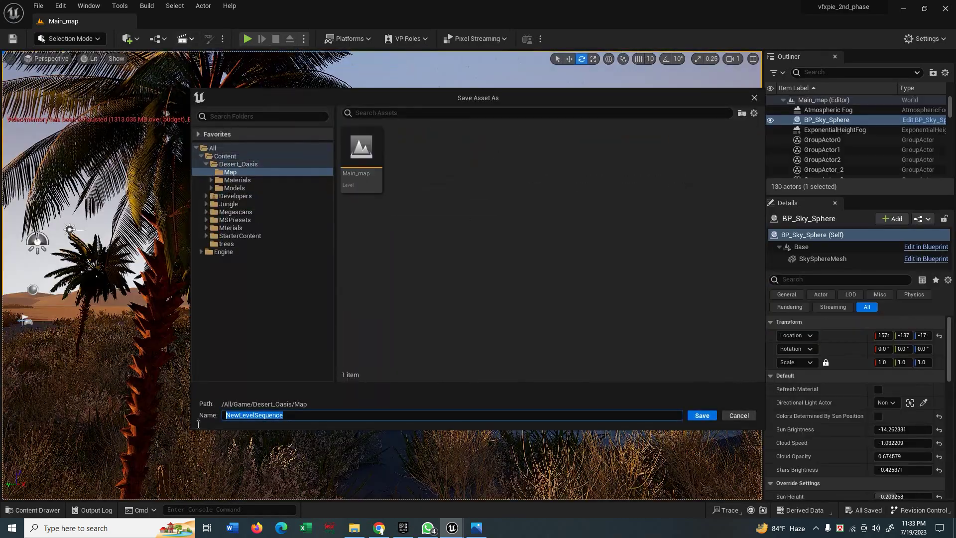
Step: Save the new level sequence as shot1 in the Desert_Oasis Map folder and add a cine camera to it
{"action": "type", "text": "shot1"}
{"action": "key", "text": "Return"}
{"action": "left_click", "coordinate": [84, 365]}
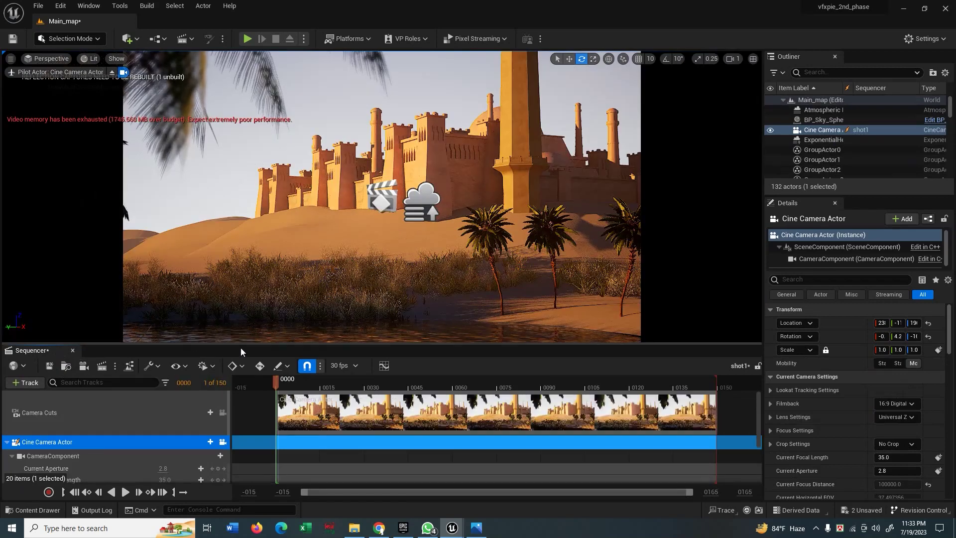
Step: Set the cine camera's current focal length to 16 in the shot1 sequence
{"action": "scroll", "coordinate": [199, 448], "scroll_direction": "down", "scroll_amount": 1}
{"action": "left_click", "coordinate": [165, 464]}
{"action": "type", "text": "16"}
{"action": "key", "text": "Return"}
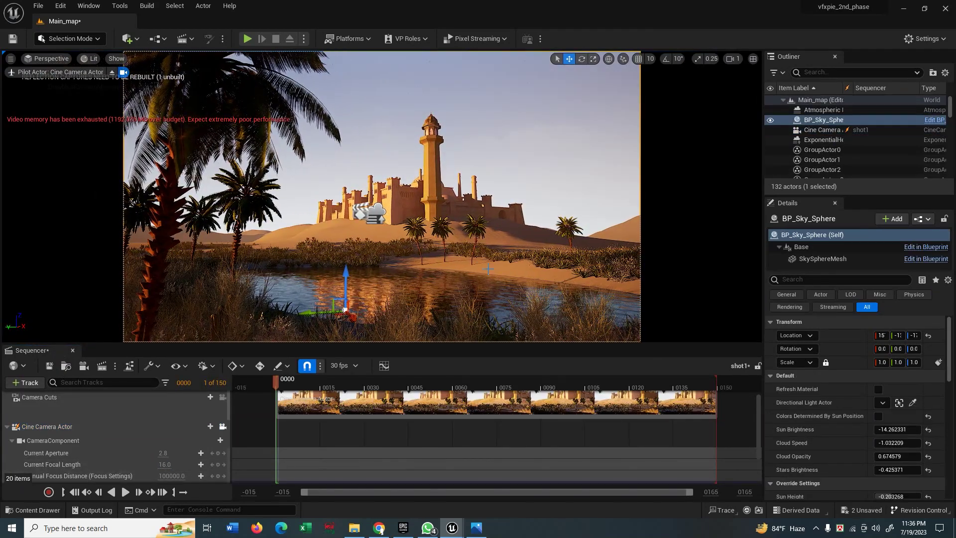
Step: Extend the shot1 playback range so the sequence ends at about frame 211
{"action": "scroll", "coordinate": [124, 465], "scroll_direction": "down", "scroll_amount": 3}
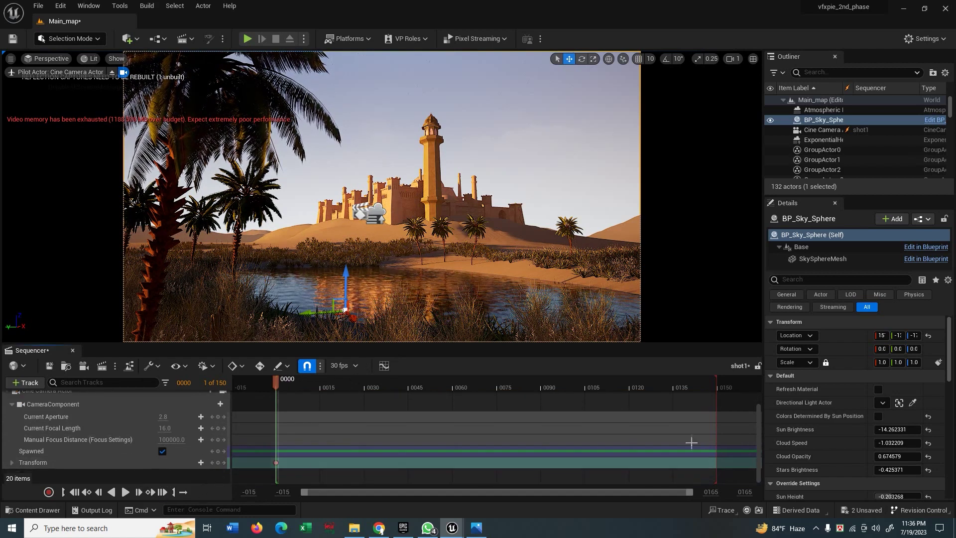
{"action": "left_click_drag", "start_coordinate": [711, 492], "coordinate": [747, 492]}
{"action": "left_click_drag", "start_coordinate": [575, 384], "coordinate": [701, 384]}
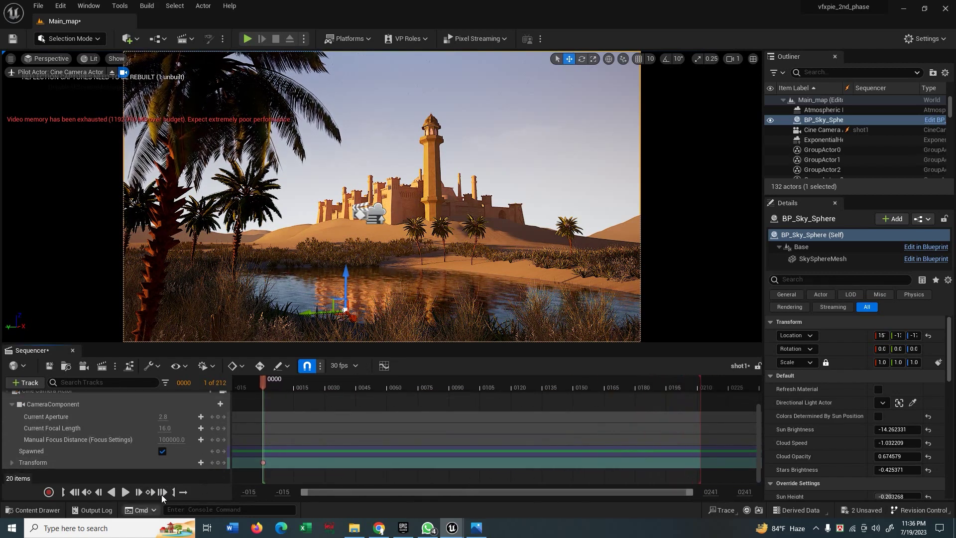
Step: Shift the cine camera slightly at frame 211, key its transform there, and play back the camera move
{"action": "left_click", "coordinate": [162, 492]}
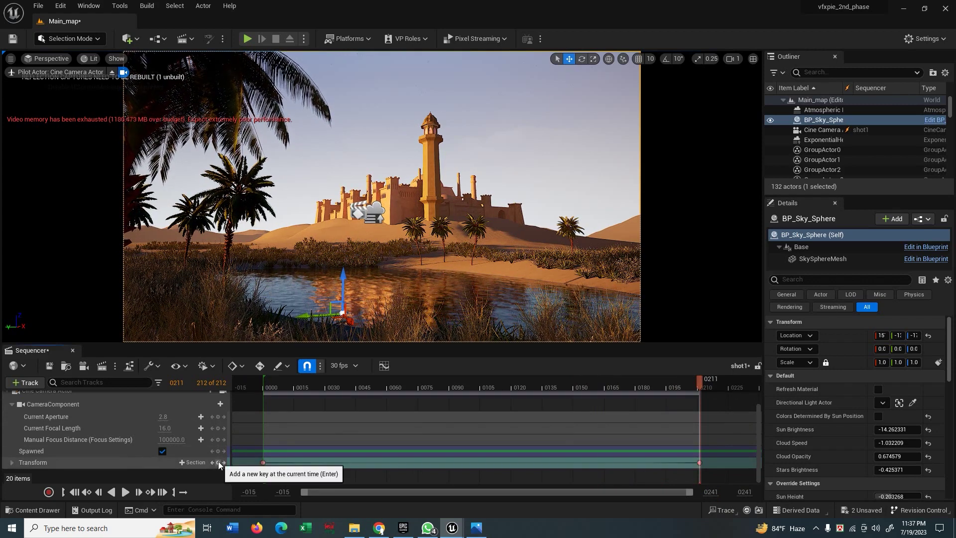
{"action": "left_click", "coordinate": [125, 492]}
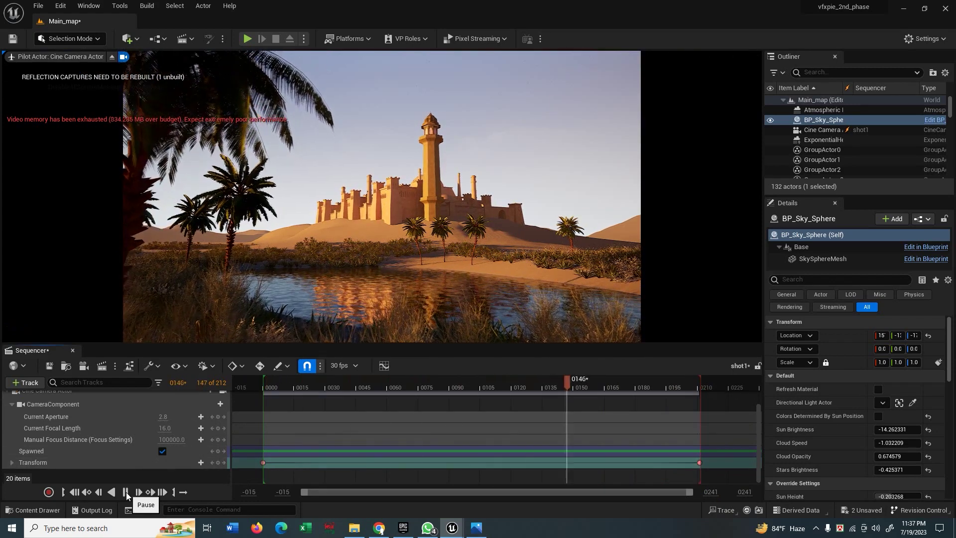
{"action": "left_click", "coordinate": [126, 493]}
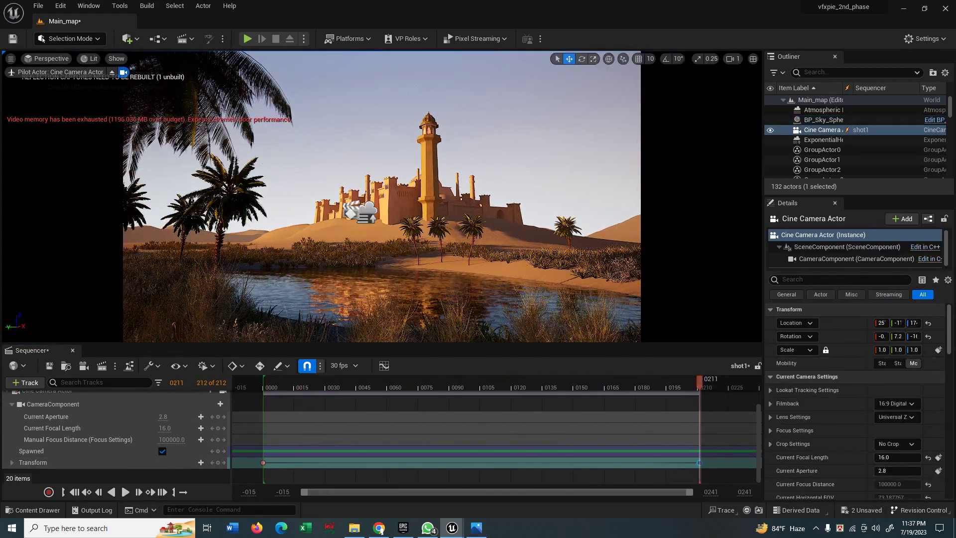
{"action": "right_click_drag", "start_coordinate": [463, 285], "coordinate": [456, 284]}
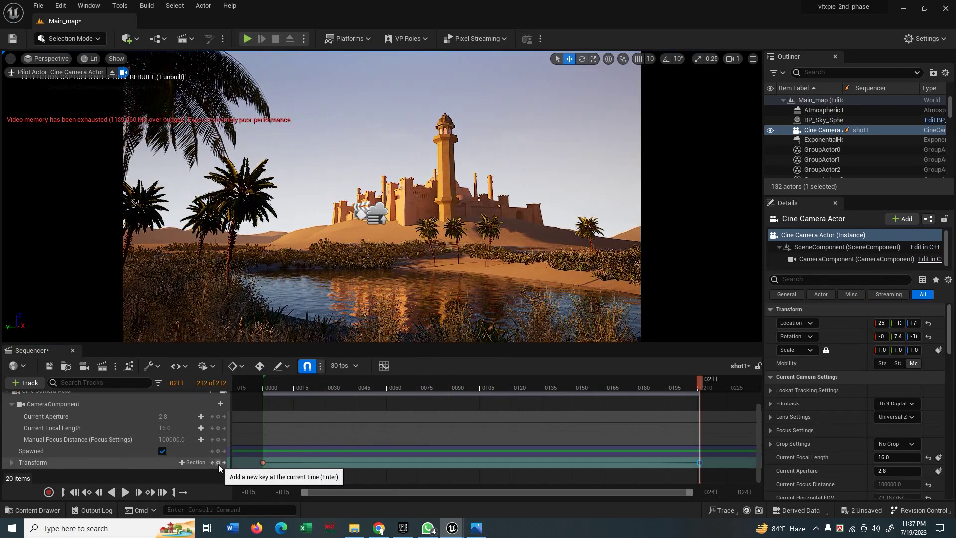
{"action": "left_click", "coordinate": [125, 492]}
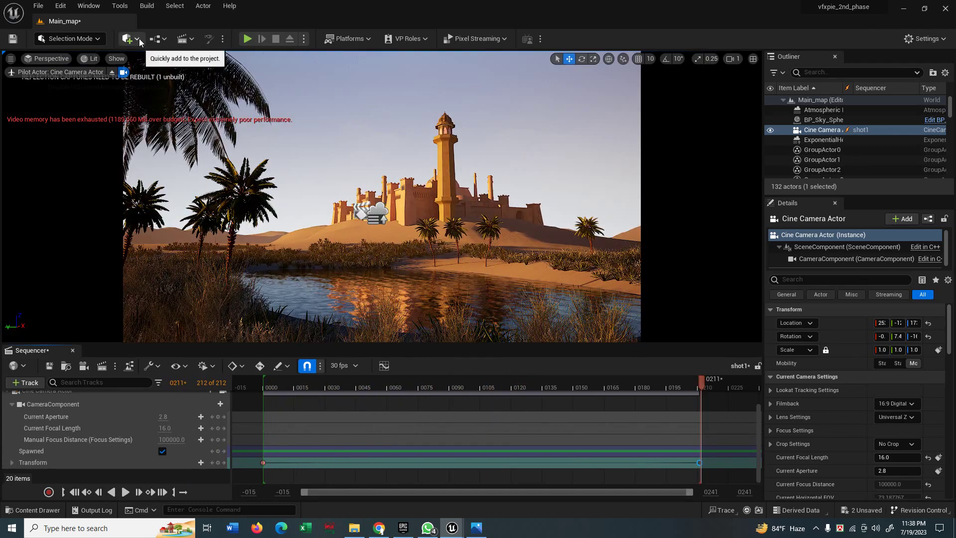
Step: Add a Post Process Volume to the level and toggle its Infinite Extent (Unbound) option on and off
{"action": "left_click", "coordinate": [137, 39]}
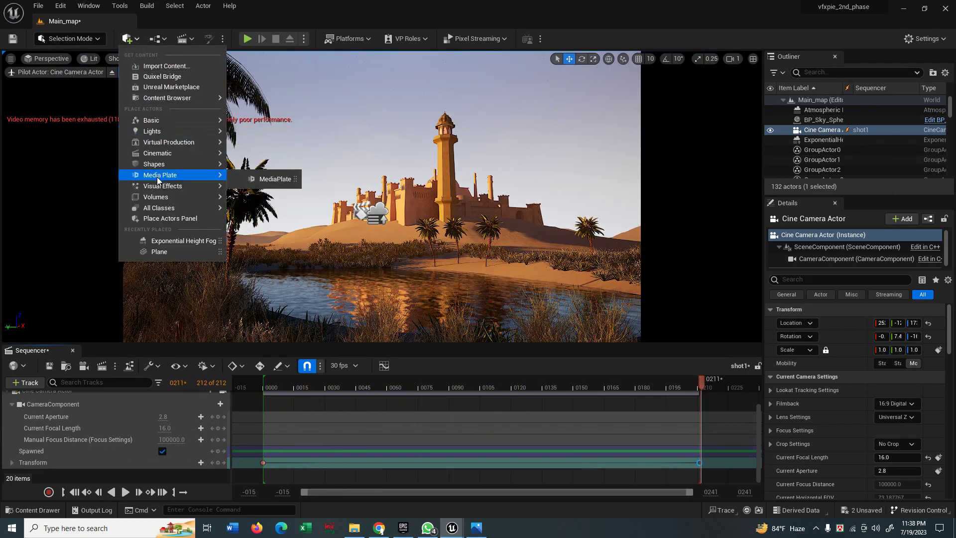
{"action": "mouse_move", "coordinate": [173, 188]}
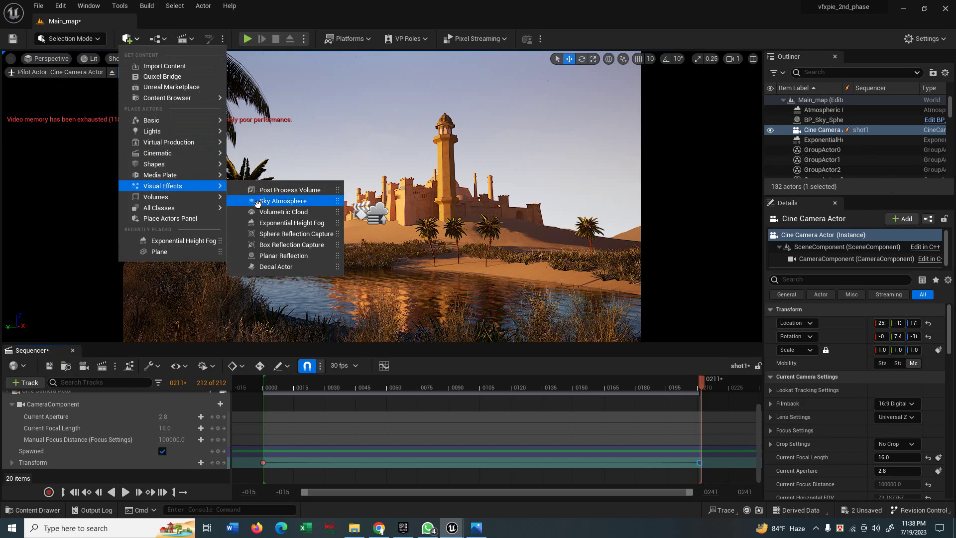
{"action": "left_click", "coordinate": [285, 190]}
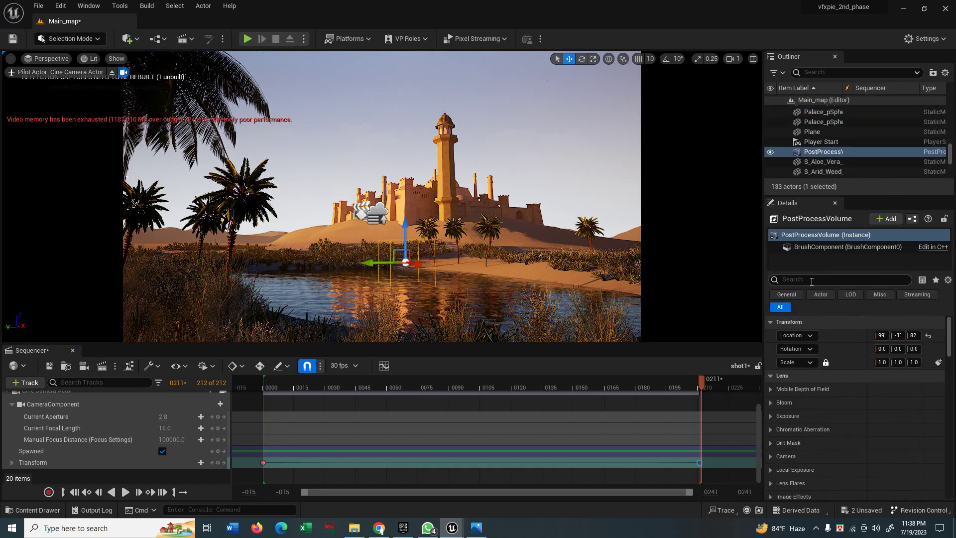
{"action": "type", "text": "unb"}
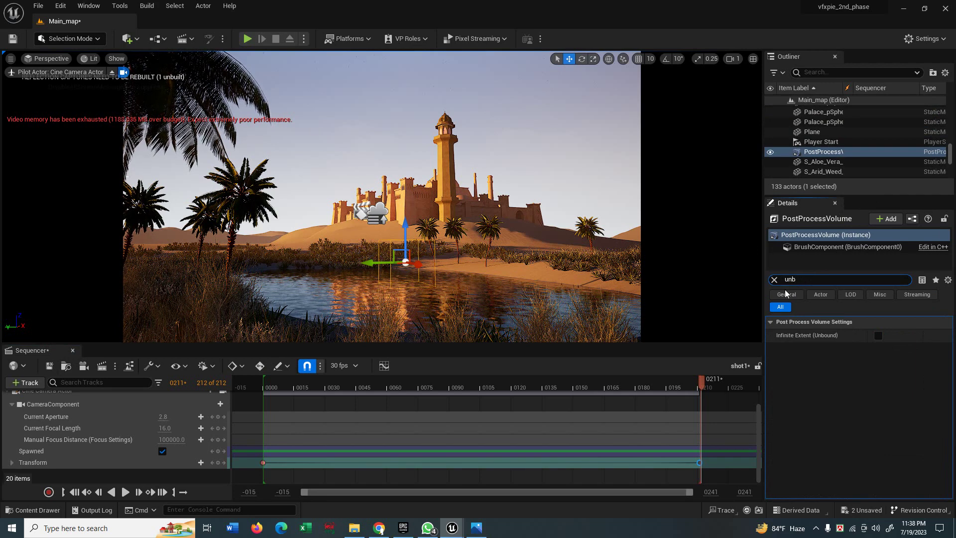
{"action": "left_click", "coordinate": [878, 336]}
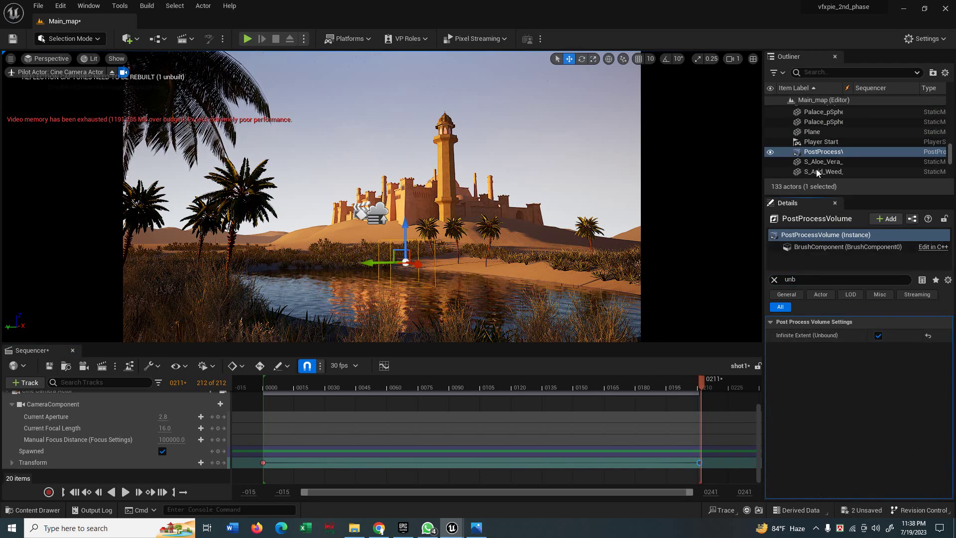
{"action": "left_click", "coordinate": [823, 152]}
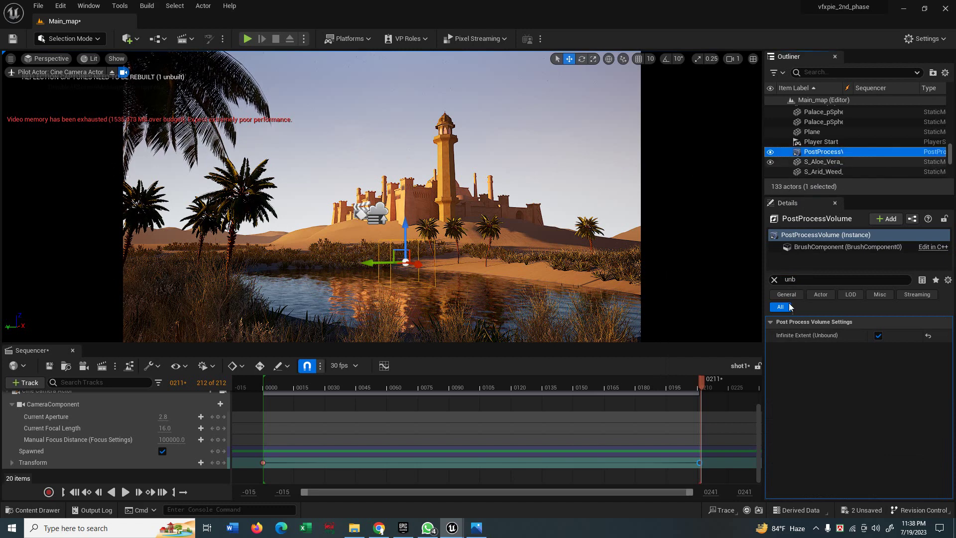
{"action": "left_click", "coordinate": [878, 336]}
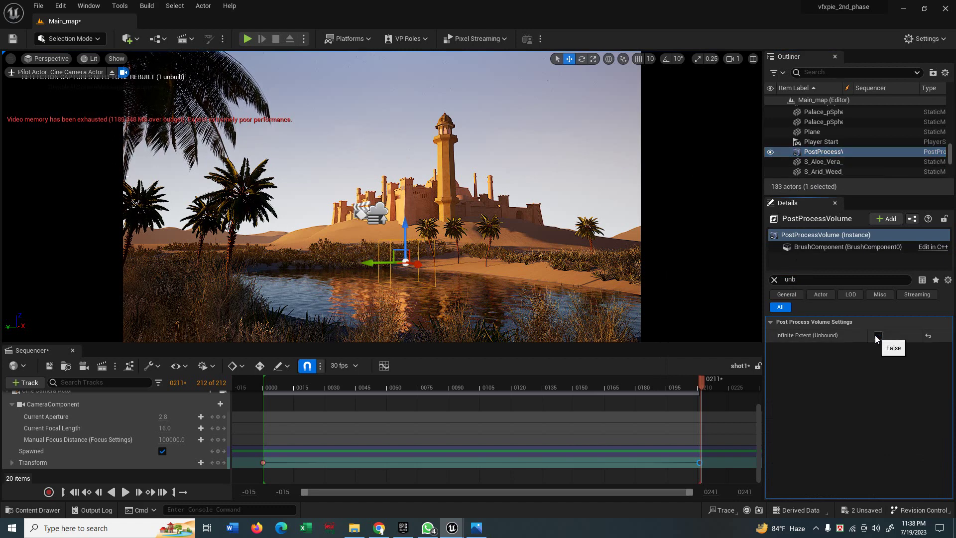
Step: Override the Post Process Volume's bloom method as Standard and raise its bloom intensity
{"action": "left_click", "coordinate": [775, 279]}
{"action": "scroll", "coordinate": [844, 413], "scroll_direction": "down", "scroll_amount": 1}
{"action": "scroll", "coordinate": [836, 428], "scroll_direction": "down", "scroll_amount": 5}
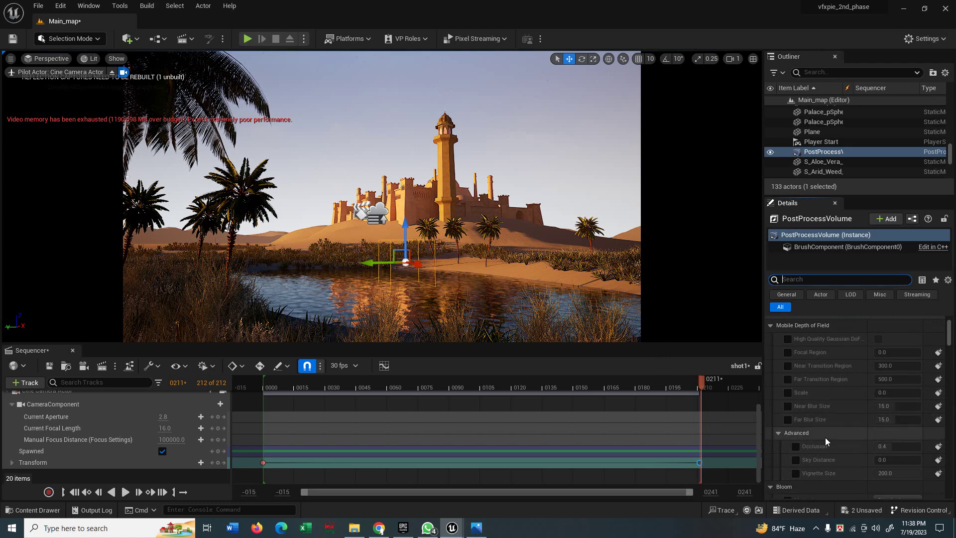
{"action": "left_click", "coordinate": [787, 399]}
{"action": "left_click", "coordinate": [787, 386]}
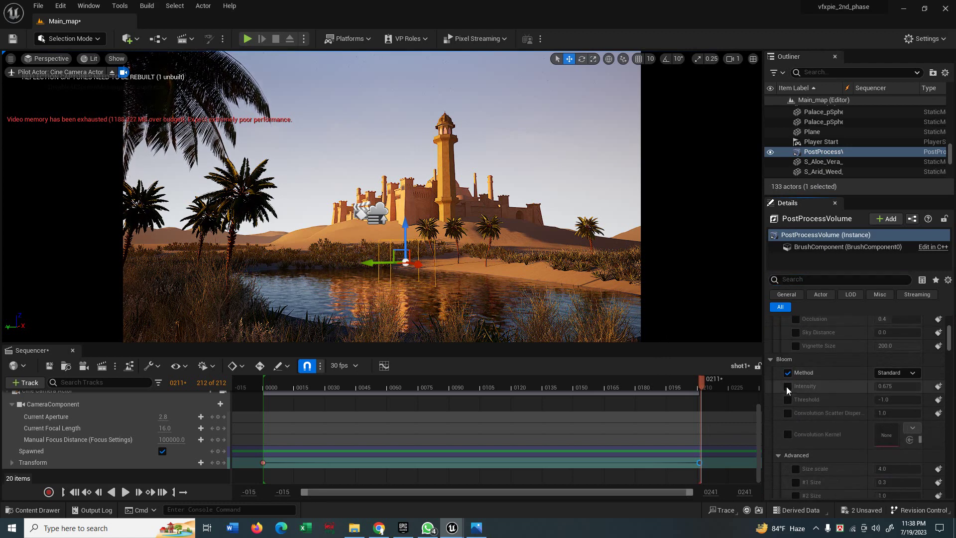
{"action": "mouse_move", "coordinate": [891, 386]}
{"action": "left_mouse_down"}
{"action": "mouse_move", "coordinate": [932, 386]}
{"action": "mouse_move", "coordinate": [893, 387]}
{"action": "mouse_move", "coordinate": [904, 386]}
{"action": "left_mouse_up"}
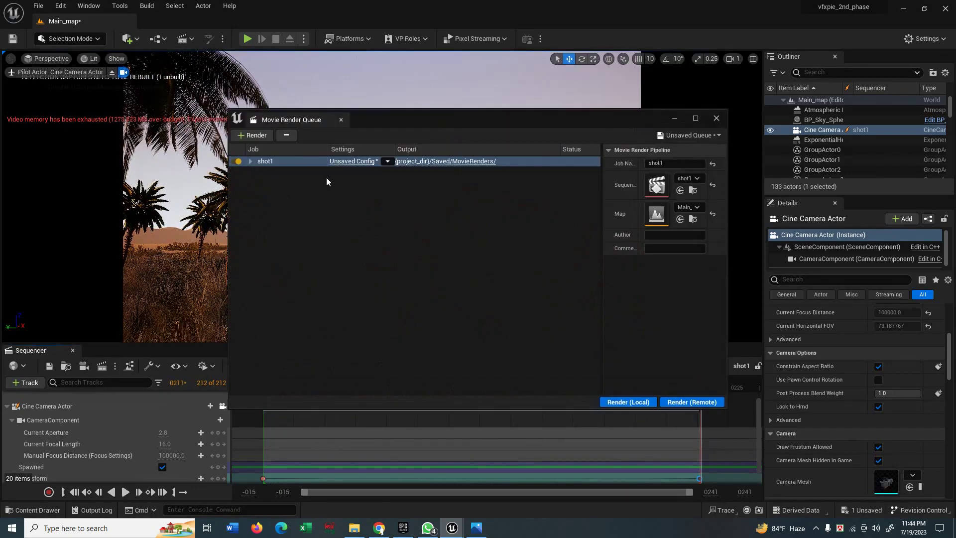
Step: Replace the .jpg export with a .png Sequence [8bit] in the shot1 job's render configuration
{"action": "left_click", "coordinate": [352, 161]}
{"action": "left_click", "coordinate": [384, 156]}
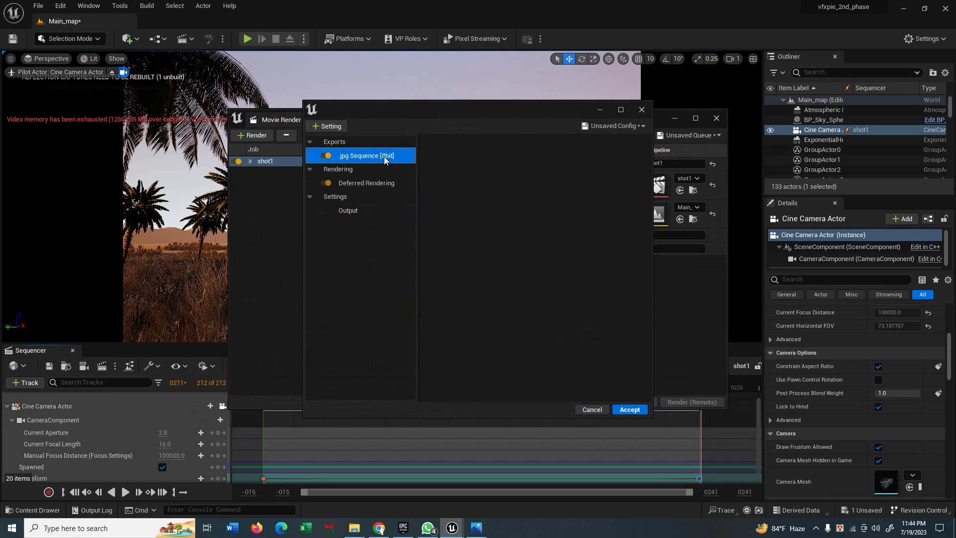
{"action": "left_click", "coordinate": [330, 127]}
{"action": "left_click", "coordinate": [345, 289]}
Step: Set the render output resolution to 3840 by 2160 with a custom frame rate of 25 fps (PAL/25)
{"action": "left_click", "coordinate": [380, 209]}
{"action": "left_click", "coordinate": [553, 181]}
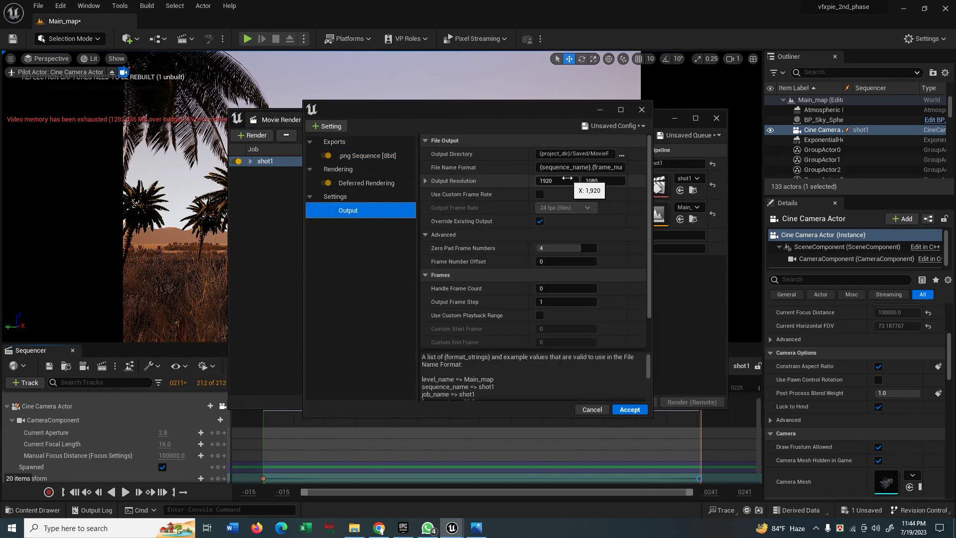
{"action": "type", "text": "3840"}
{"action": "key", "text": "Tab"}
{"action": "type", "text": "2160"}
{"action": "key", "text": "Return"}
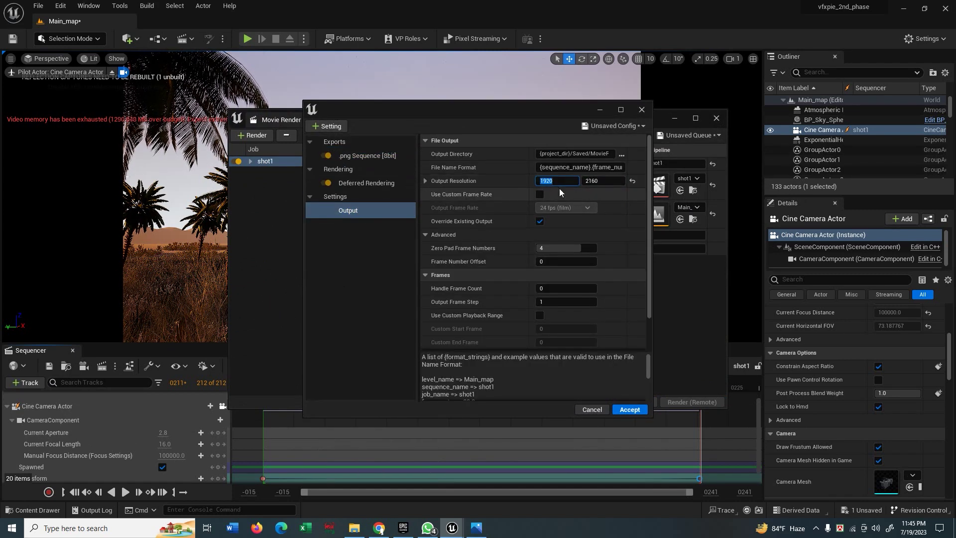
{"action": "left_click", "coordinate": [539, 194]}
{"action": "left_click", "coordinate": [565, 208]}
{"action": "left_click", "coordinate": [557, 264]}
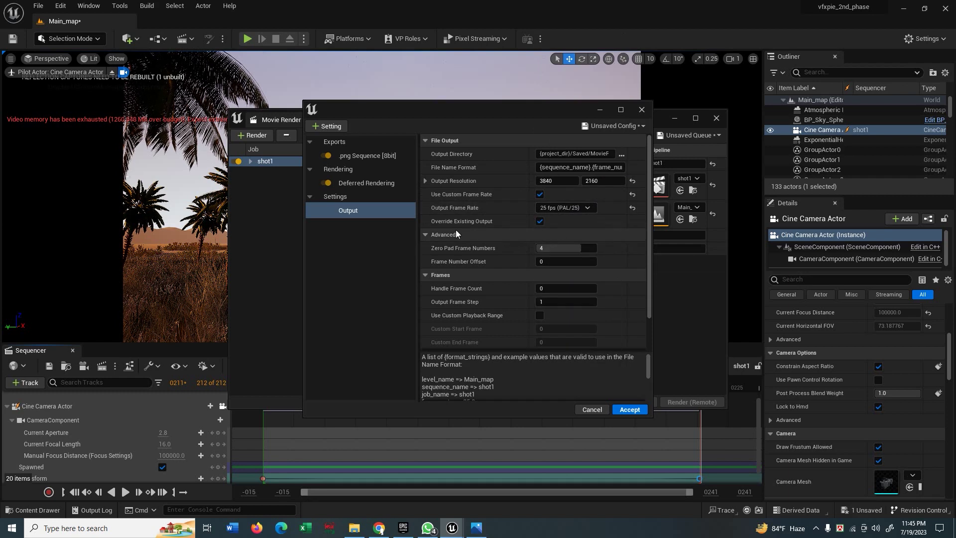
Step: Try a custom playback range for the render from frame 0 to frame 240
{"action": "scroll", "coordinate": [508, 249], "scroll_direction": "down", "scroll_amount": 2}
{"action": "left_click", "coordinate": [540, 272]}
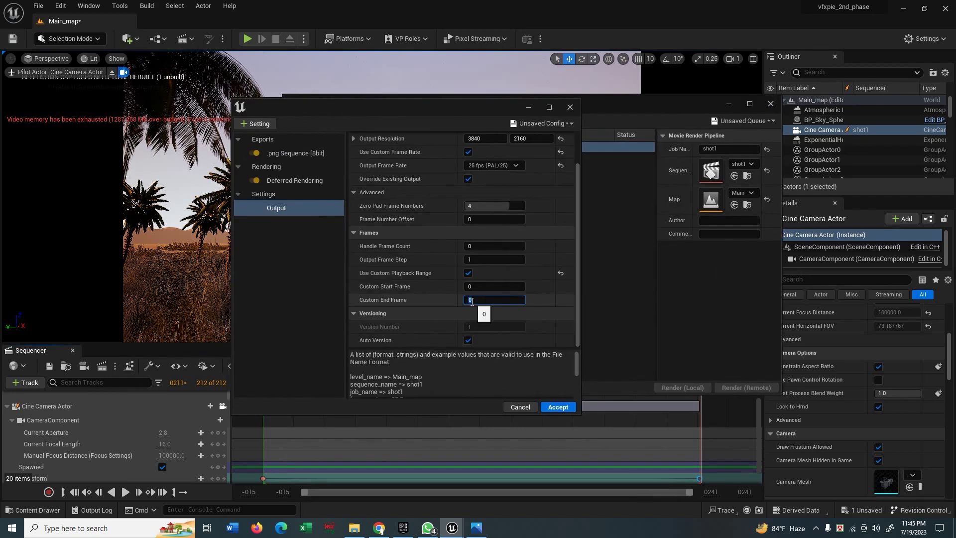
{"action": "type", "text": "0"}
{"action": "key", "text": "Return"}
{"action": "scroll", "coordinate": [422, 316], "scroll_direction": "up", "scroll_amount": 2}
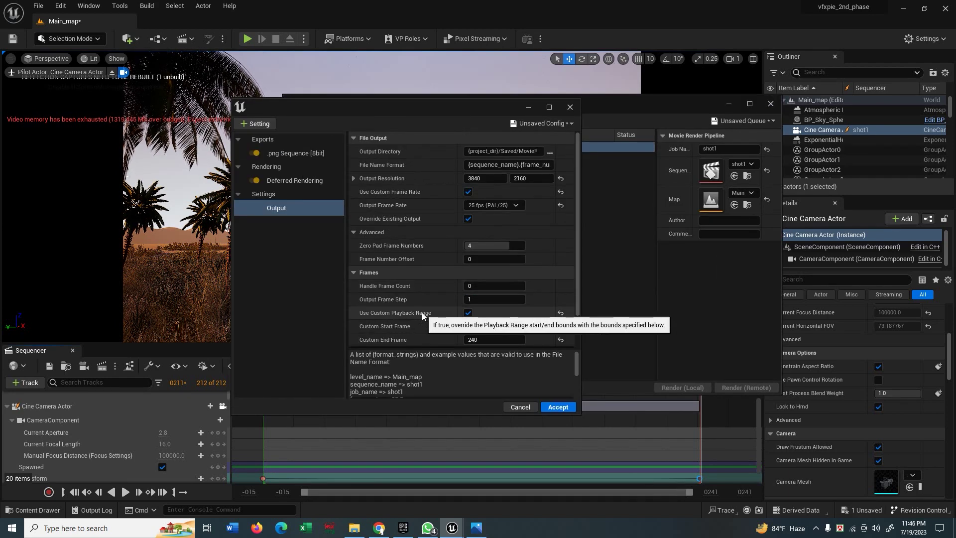
Step: Add an Anti-aliasing setting with spatial sample count 9, temporal sample count 3 and the method overridden to None, and accept the configuration
{"action": "left_click", "coordinate": [255, 123]}
{"action": "left_click", "coordinate": [279, 145]}
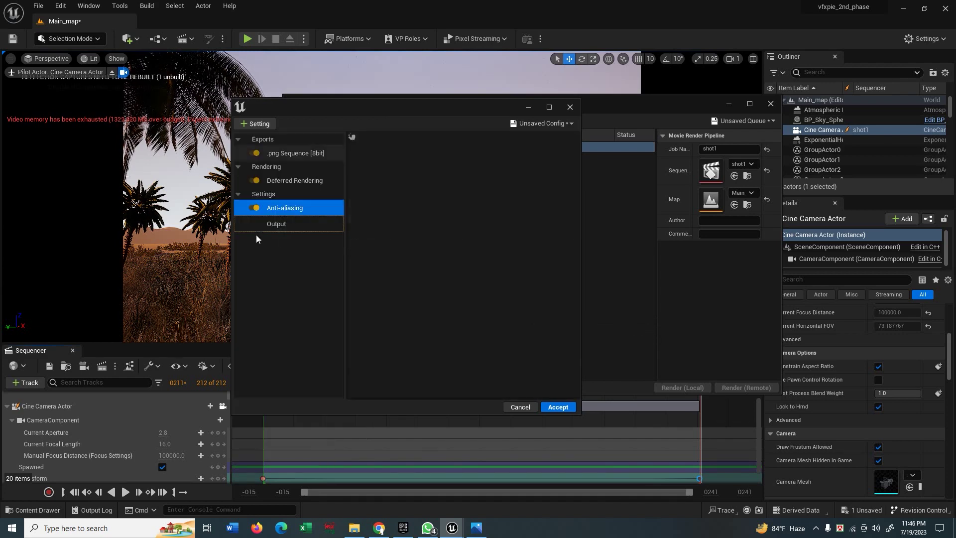
{"action": "left_click", "coordinate": [475, 151]}
{"action": "type", "text": "9"}
{"action": "key", "text": "Tab"}
{"action": "type", "text": "3"}
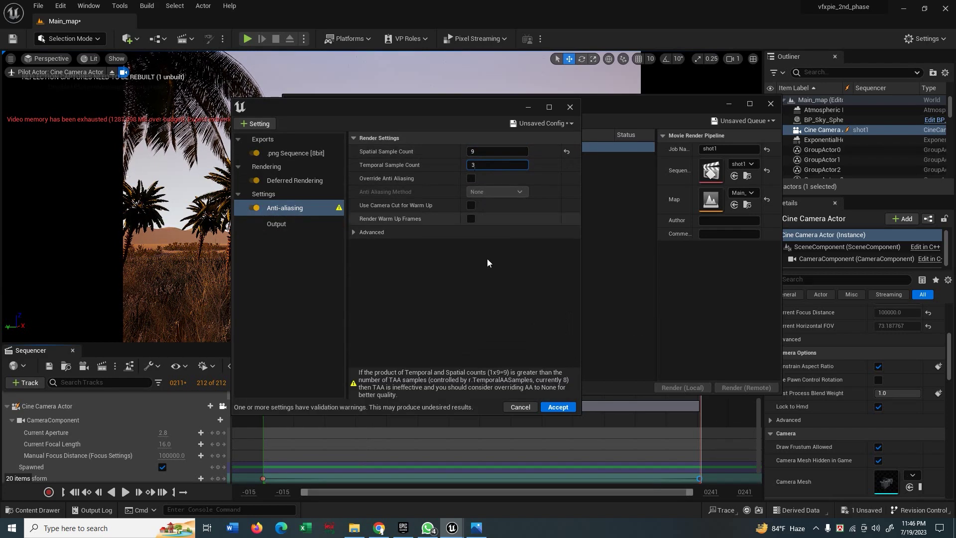
{"action": "left_click", "coordinate": [471, 179]}
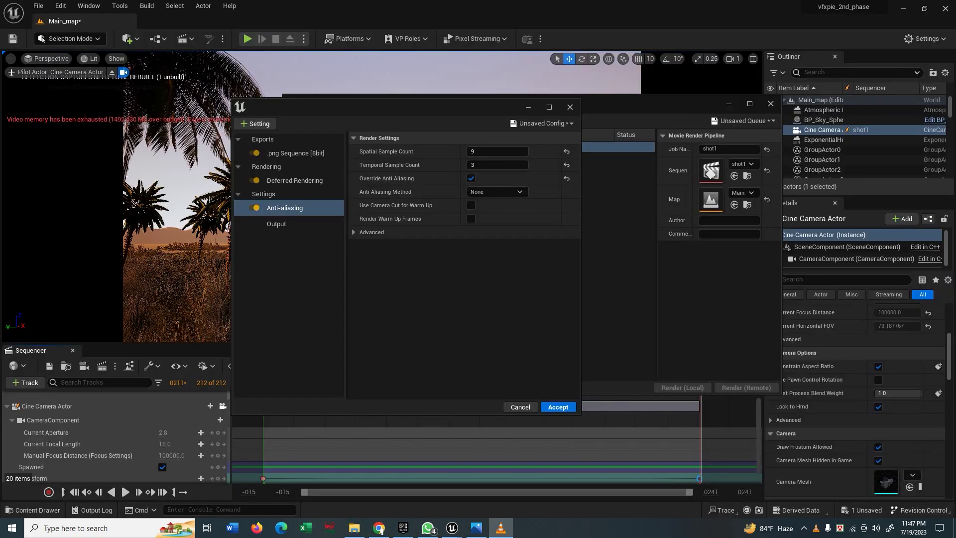
{"action": "left_click", "coordinate": [559, 407]}
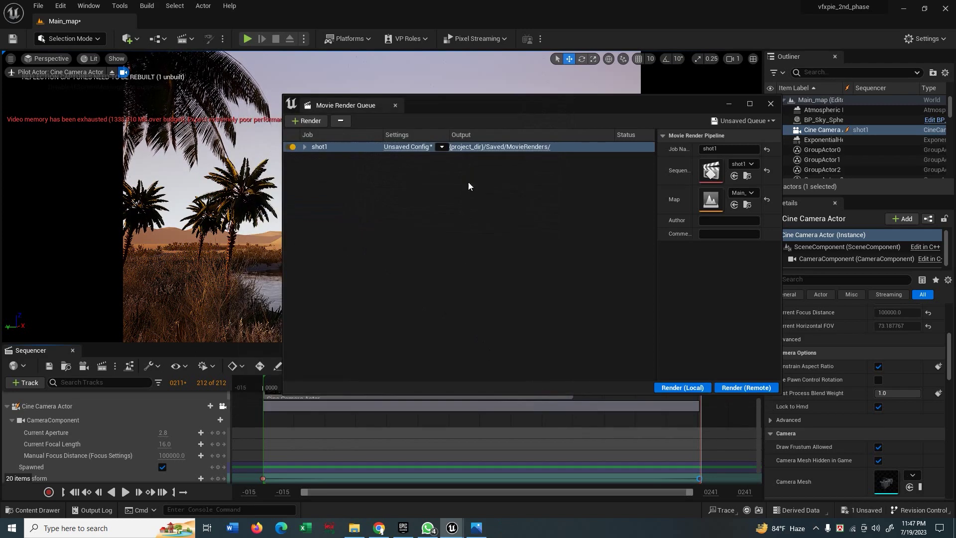
Step: Direct the output to the desert folder under E:/youtube/VFX PIE with the custom playback range off, and render the queue locally
{"action": "left_click", "coordinate": [481, 147]}
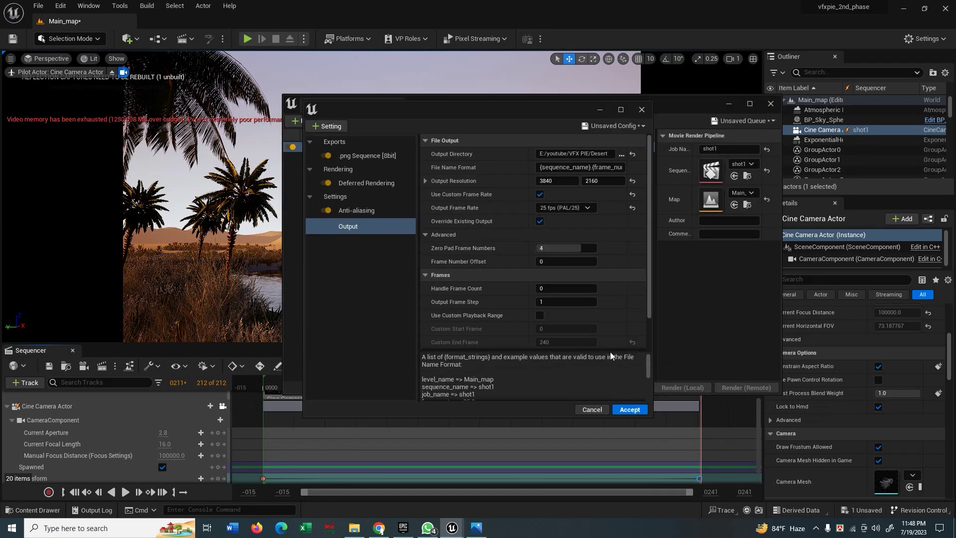
{"action": "left_click", "coordinate": [629, 409]}
{"action": "left_click", "coordinate": [679, 388]}
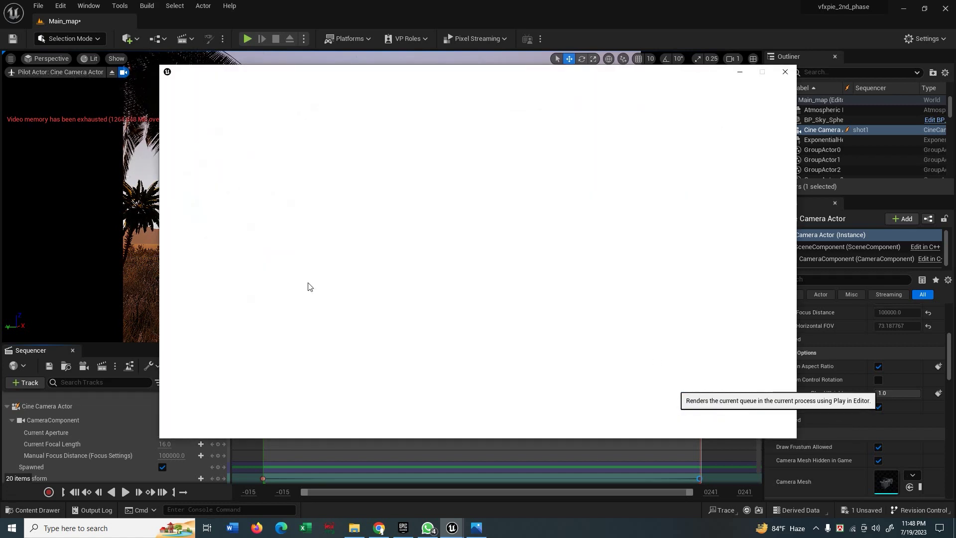